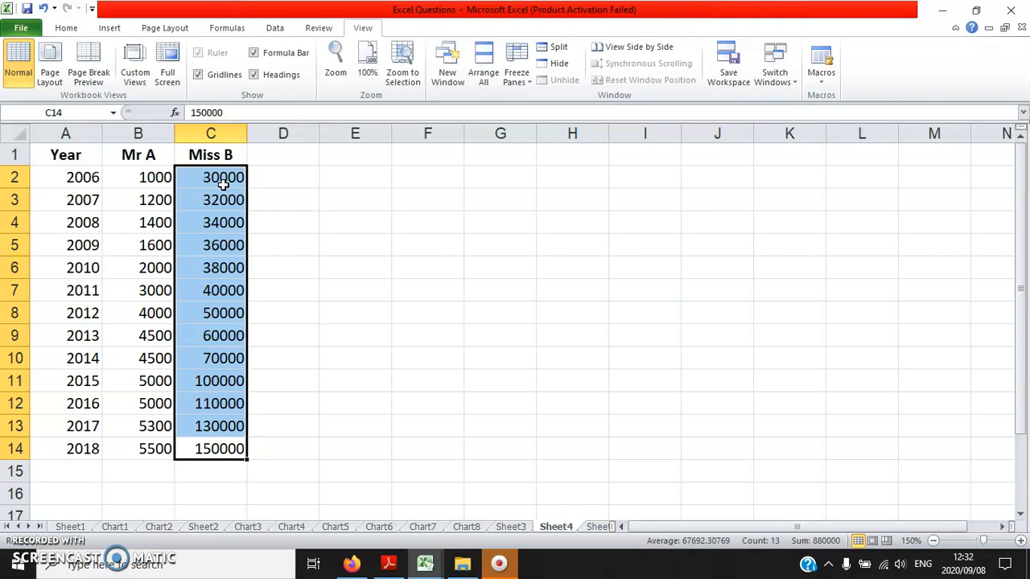
- Insert a line chart with markers from the Mr A and Miss B columns, range B1:C14, on Sheet4
left_click_drag(141, 448, 210, 151)
left_click(109, 28)
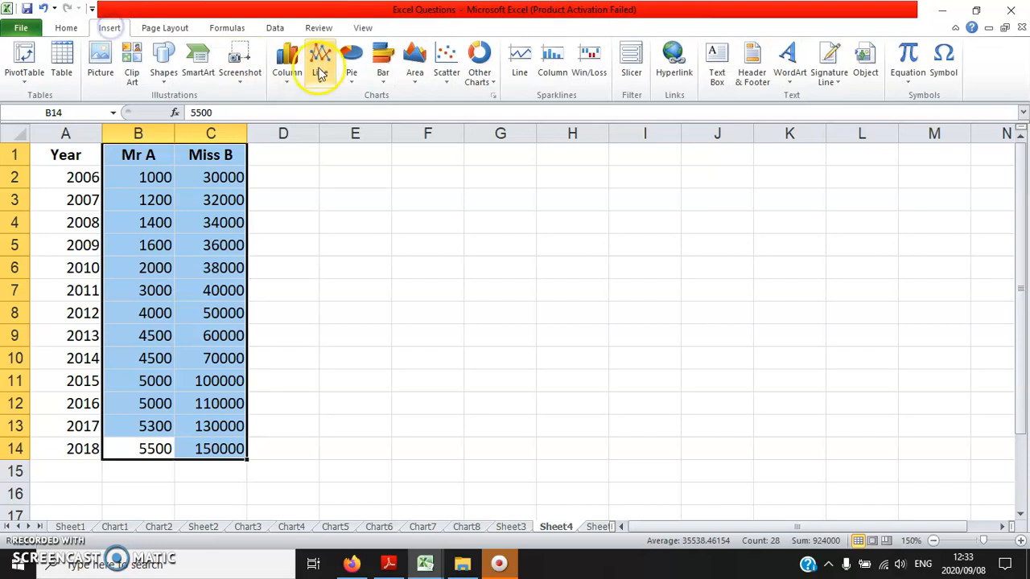
left_click(319, 72)
left_click(334, 169)
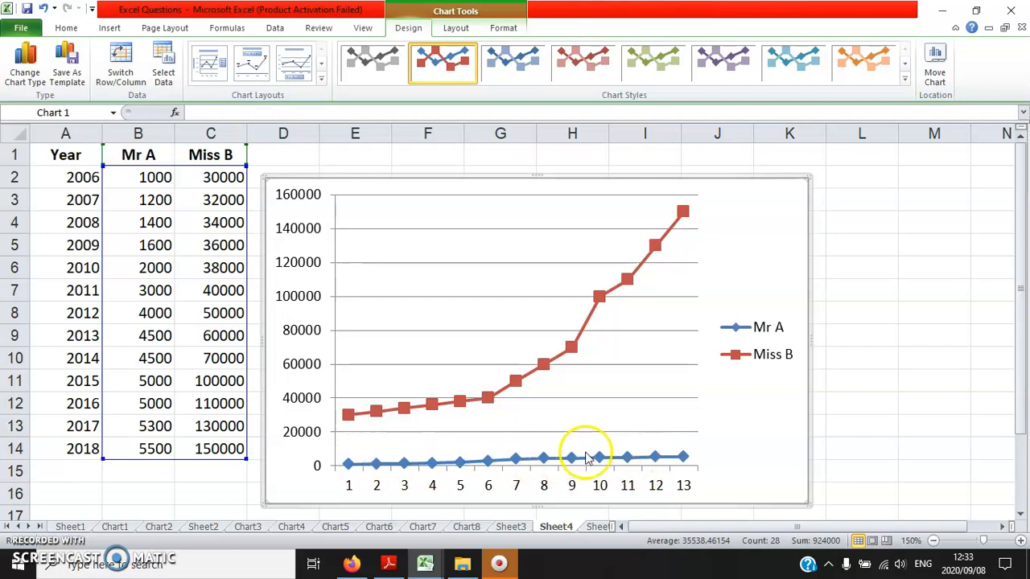
- Set the line chart's legend position to Bottom
right_click(752, 356)
left_click(807, 471)
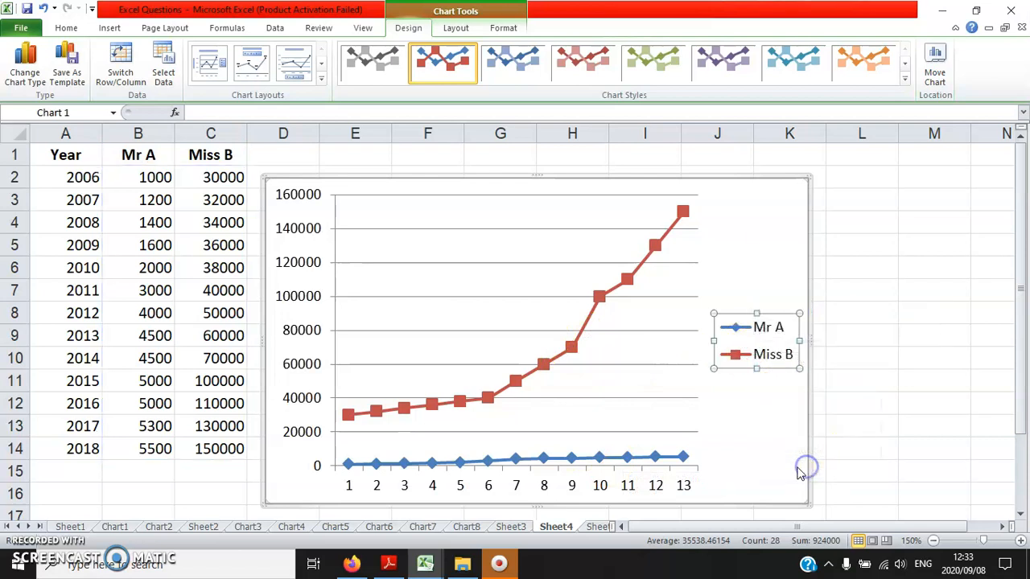
left_click(463, 157)
left_click(661, 461)
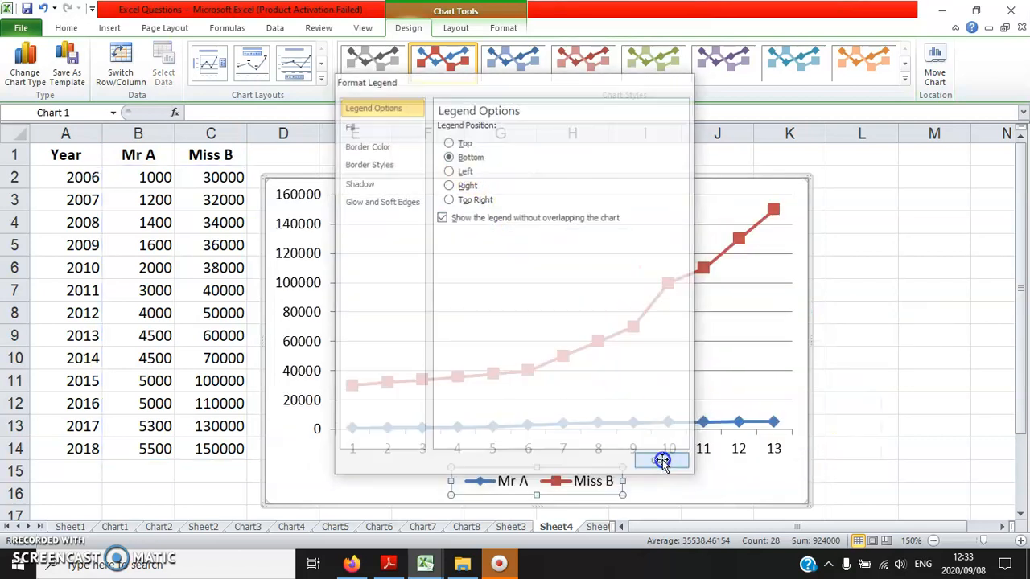
- Set the chart's horizontal axis labels to the years in Sheet4 range A2:A14
right_click(657, 383)
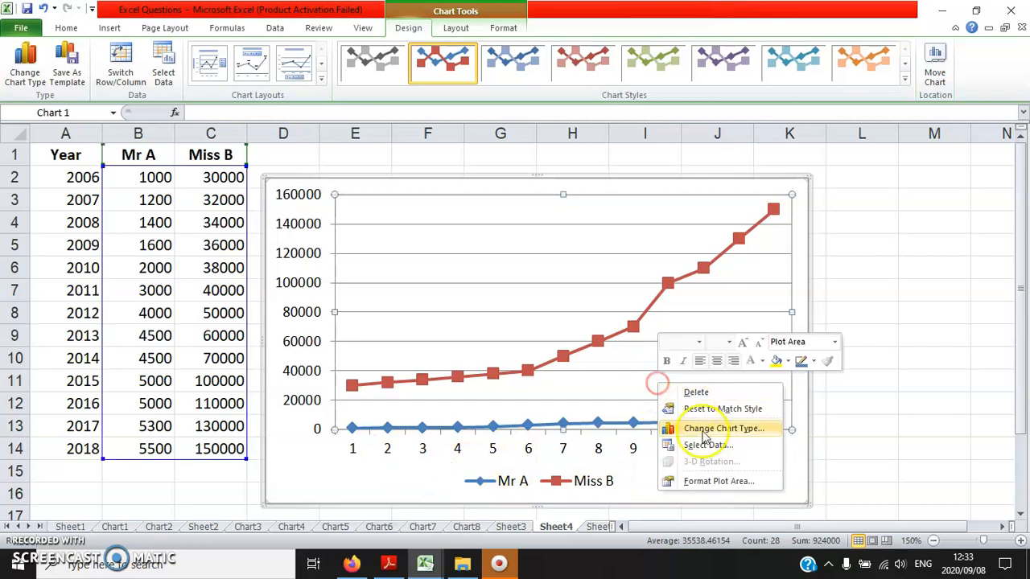
left_click(746, 448)
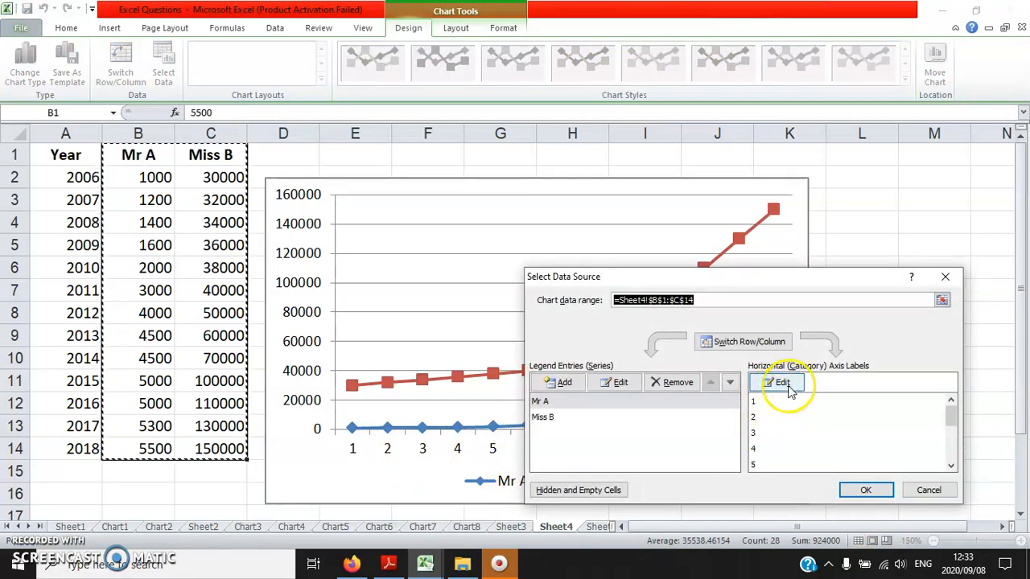
left_click(784, 385)
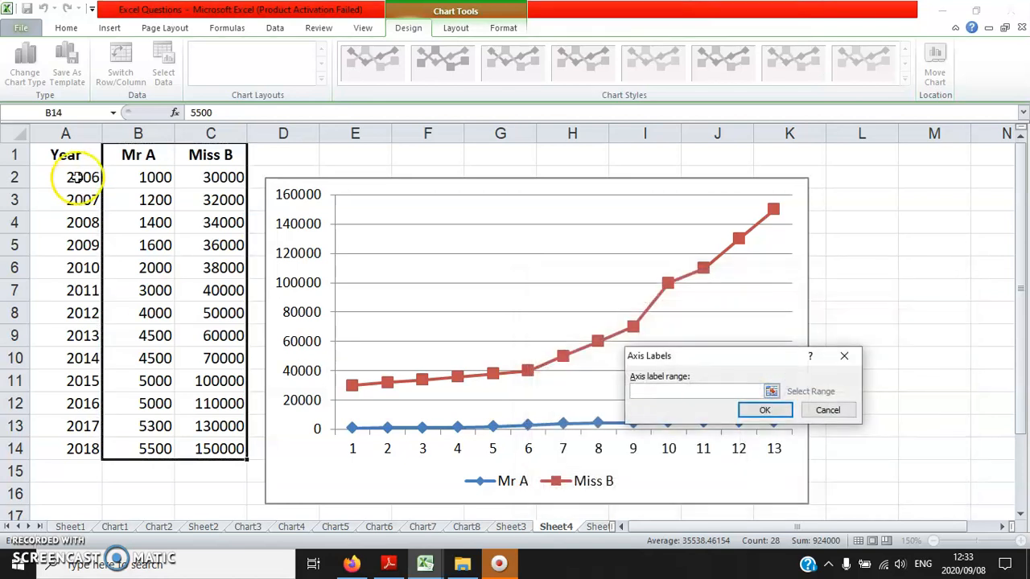
left_click_drag(78, 172, 66, 444)
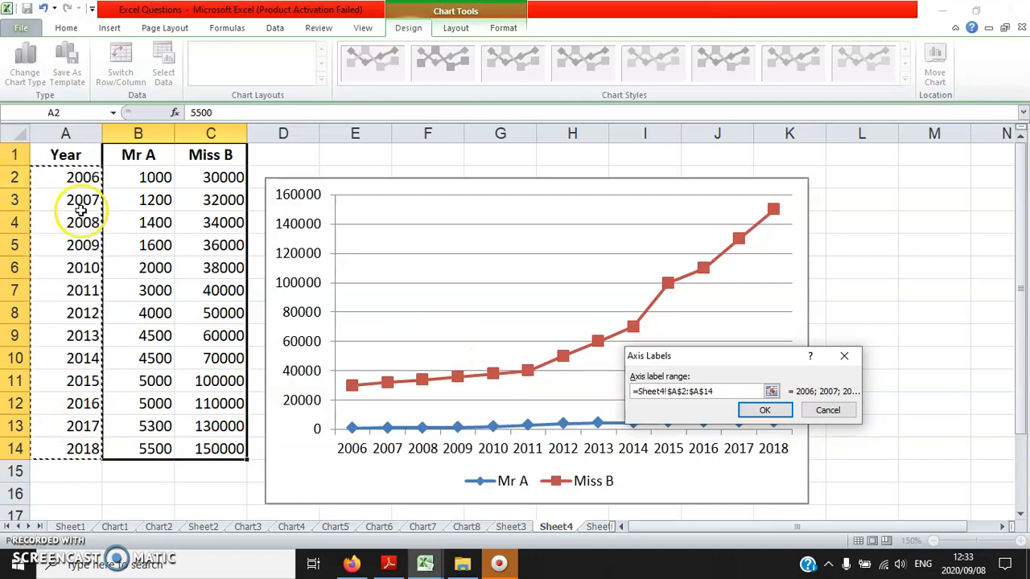
left_click(764, 410)
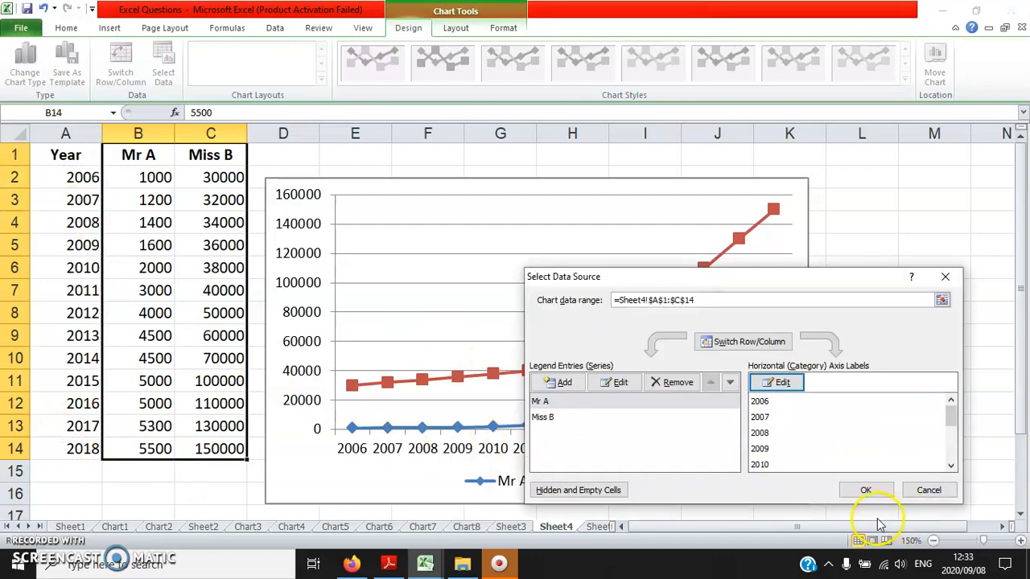
left_click(865, 491)
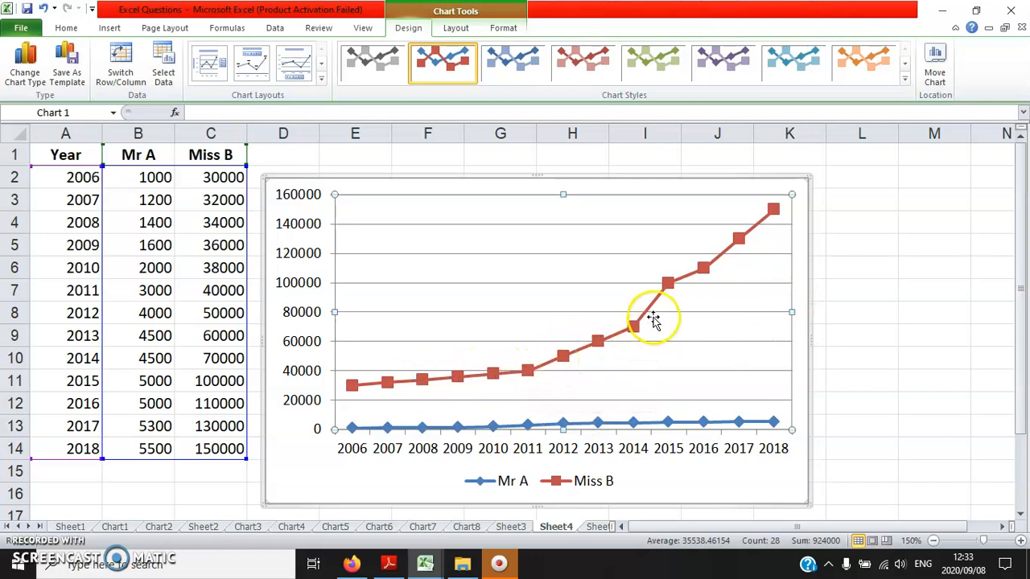
- Plot the Miss B data series on the secondary axis
right_click(529, 375)
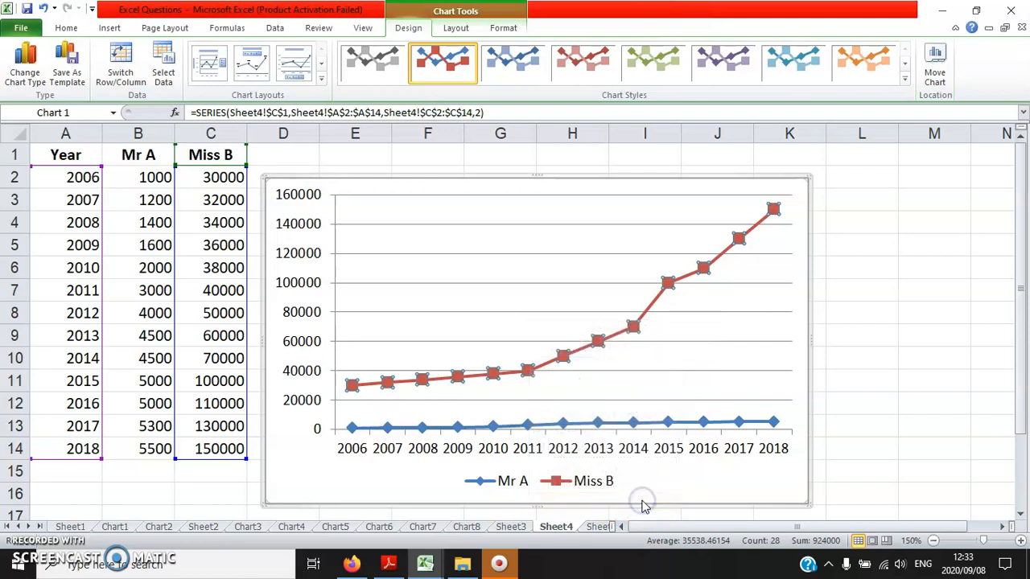
left_click(449, 156)
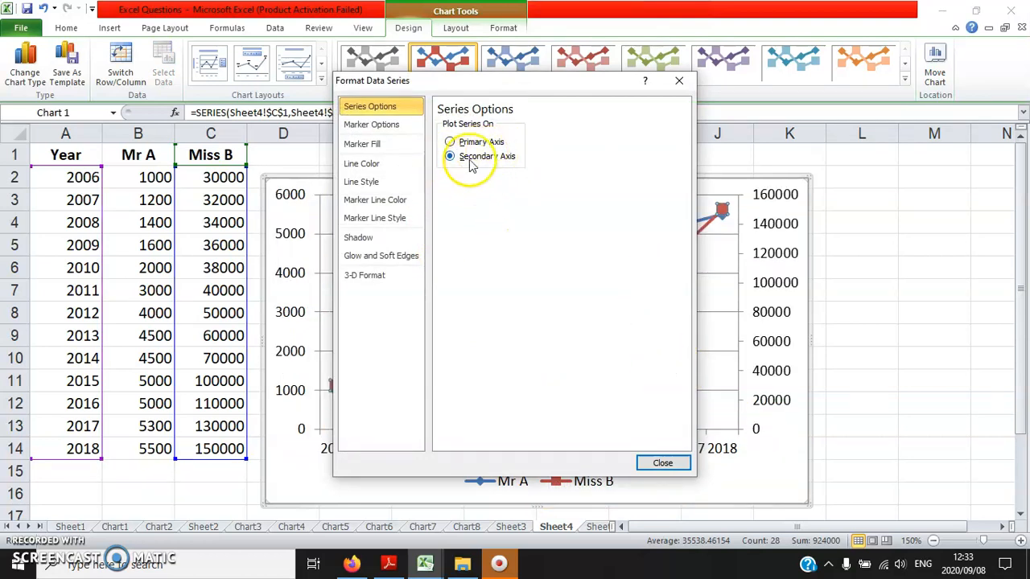
left_click(662, 463)
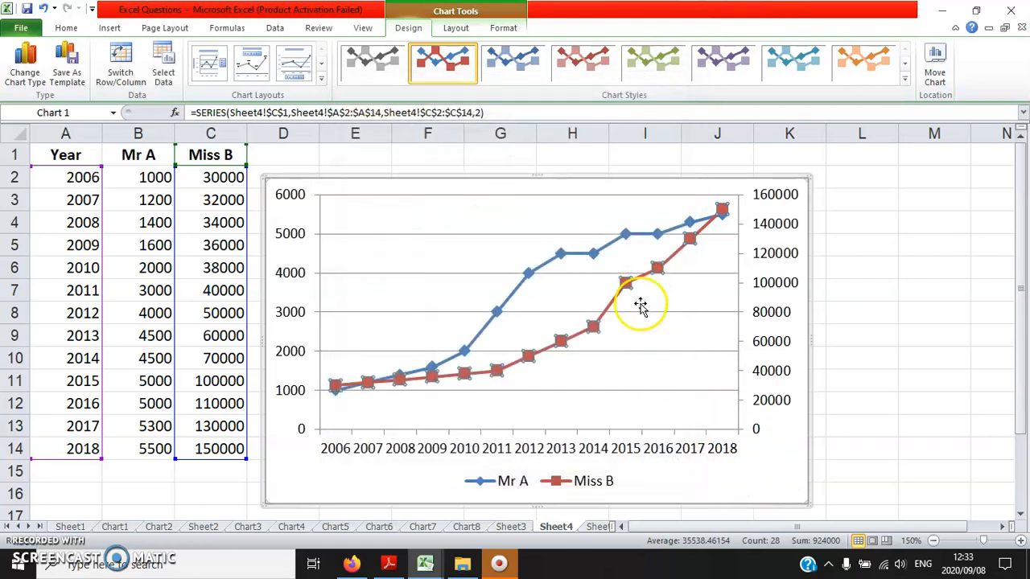
left_click(768, 453)
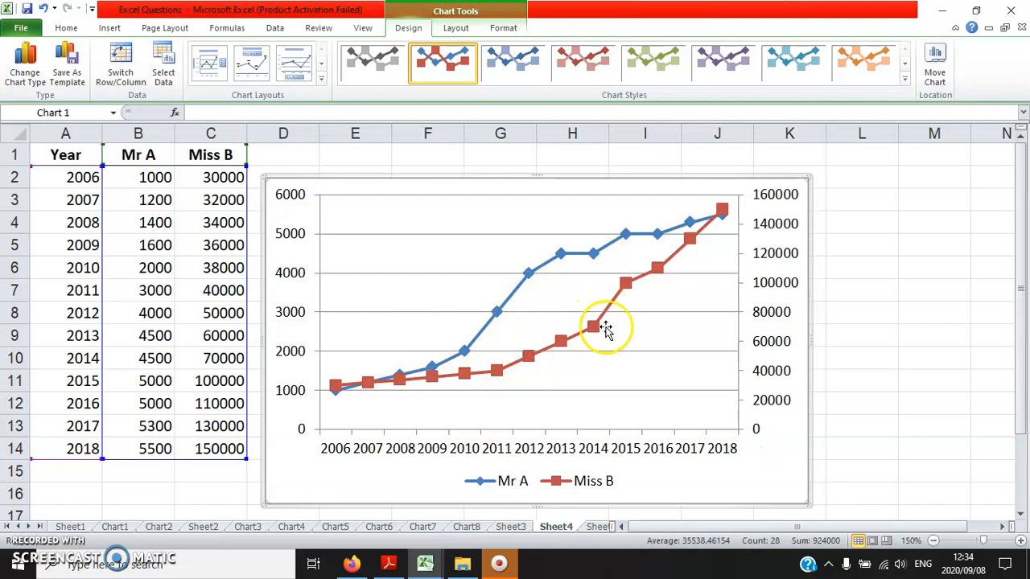
- Move the line chart to a new chart sheet of its own
right_click(375, 478)
left_click(434, 360)
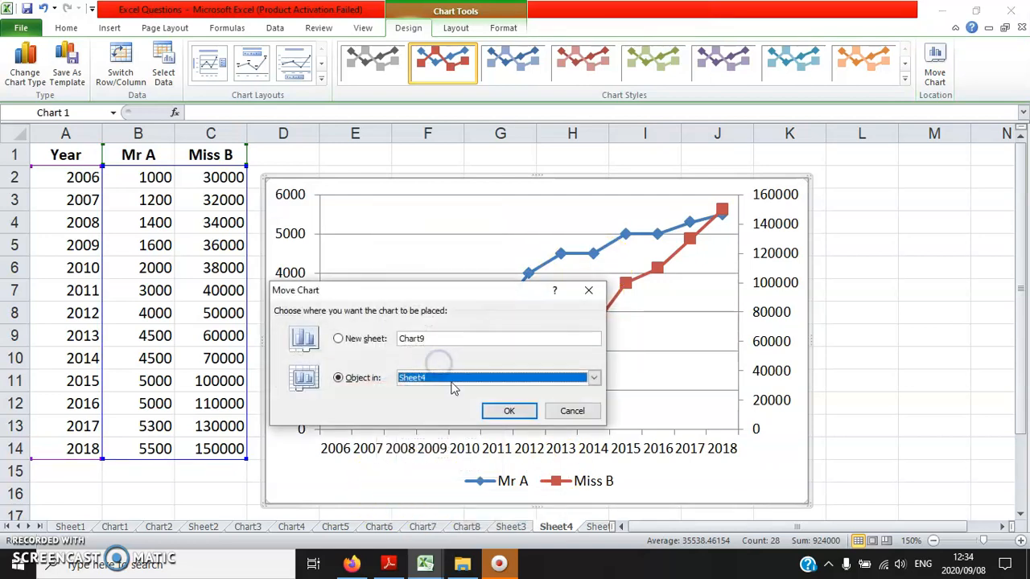
left_click(366, 338)
left_click(511, 411)
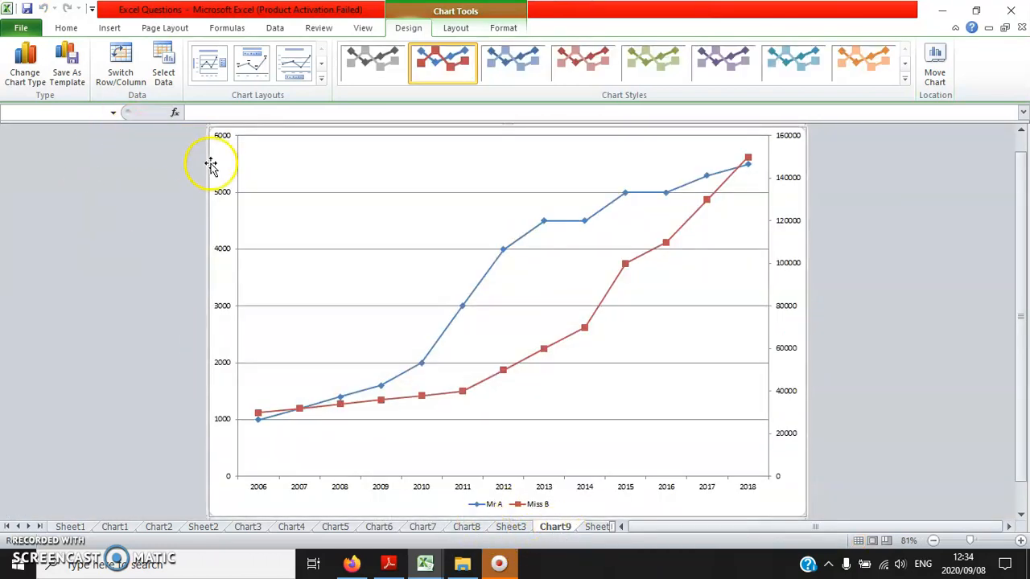
- Increase the font size of all the chart's text to 18
left_click(66, 28)
left_click(247, 54)
left_click(247, 54)
left_click(247, 55)
left_click(246, 55)
left_click(247, 55)
left_click(247, 54)
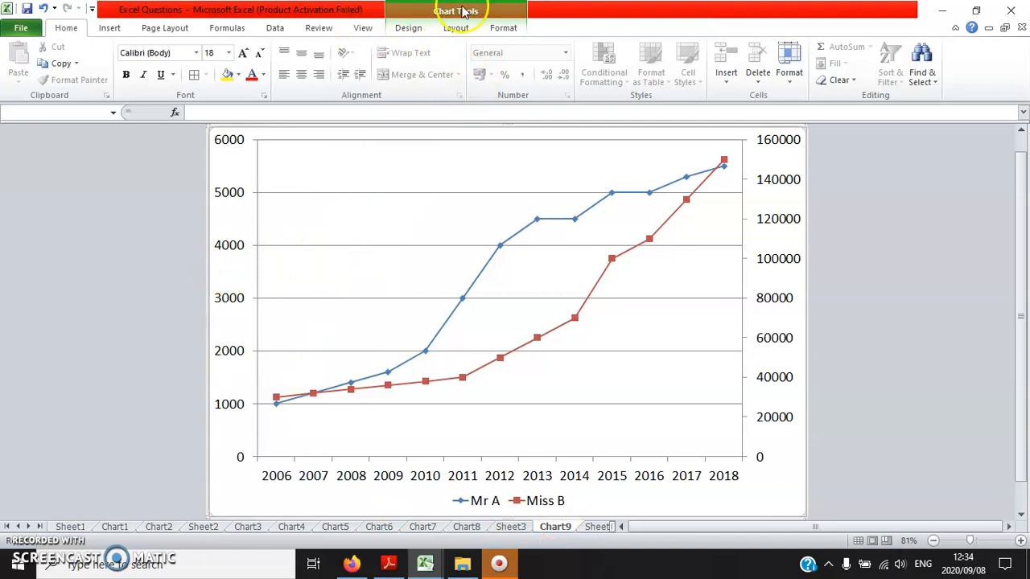
- Add a primary vertical axis title with vertically stacked text to the chart
left_click(456, 29)
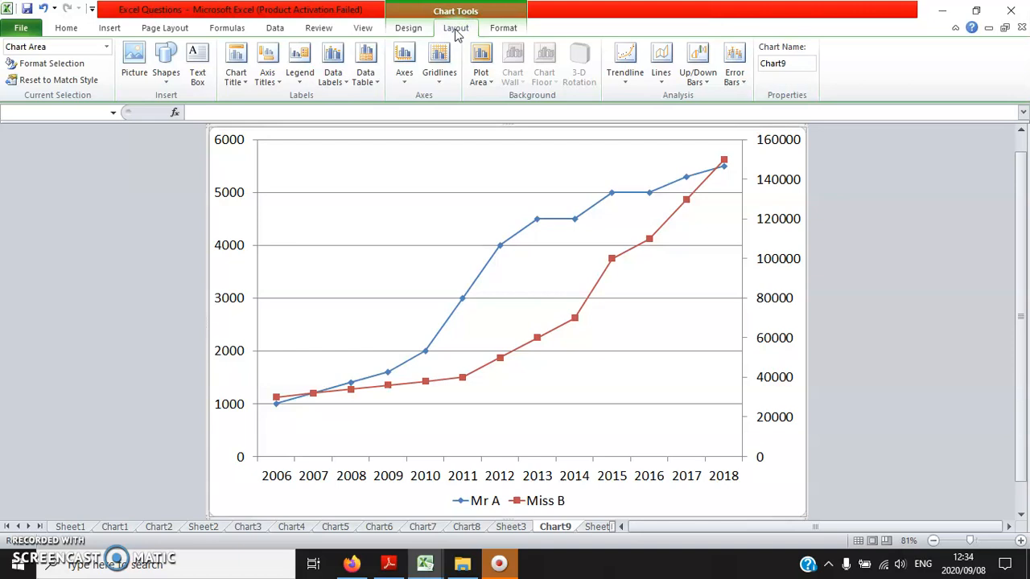
left_click(272, 87)
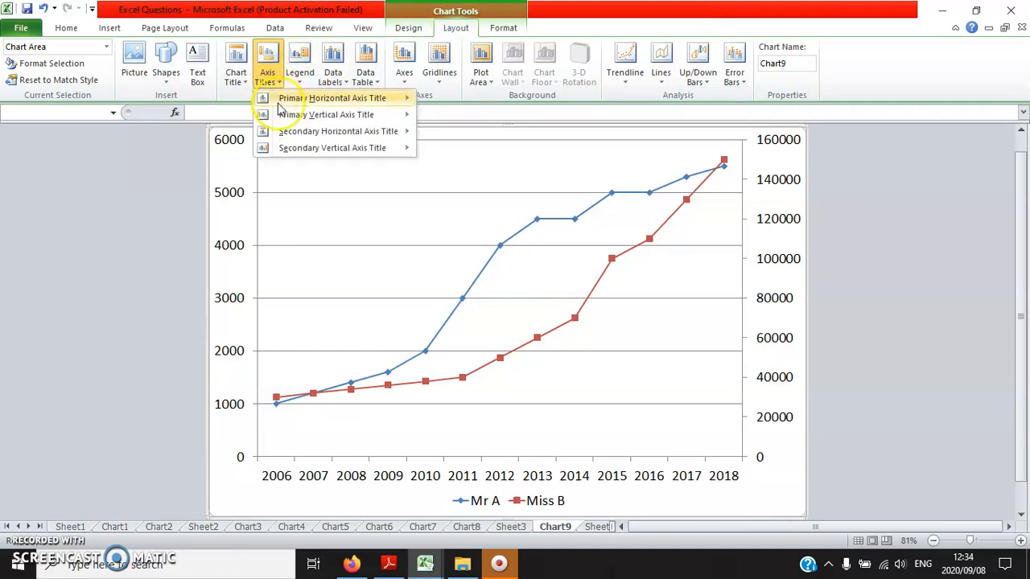
mouse_move(309, 118)
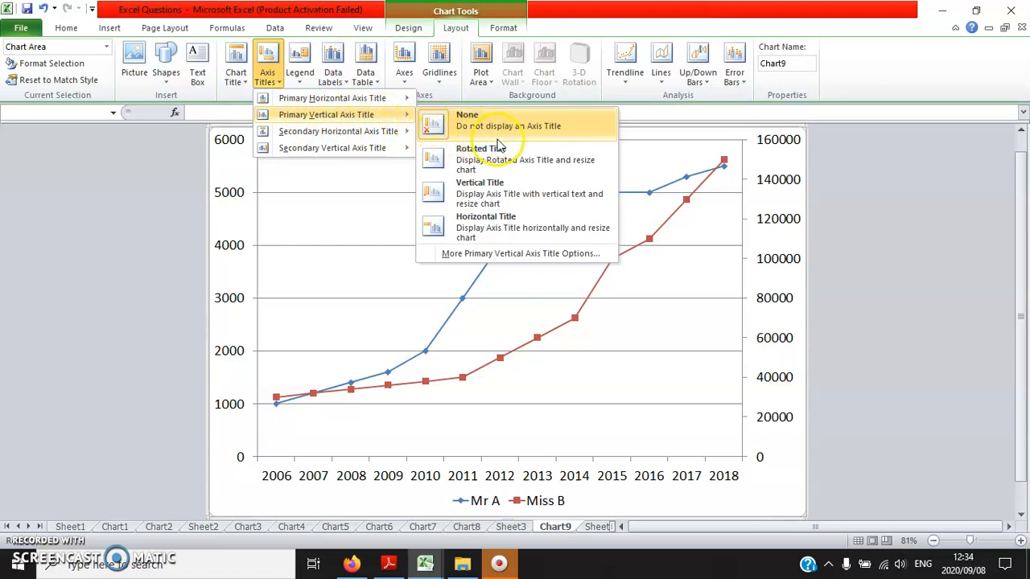
left_click(498, 196)
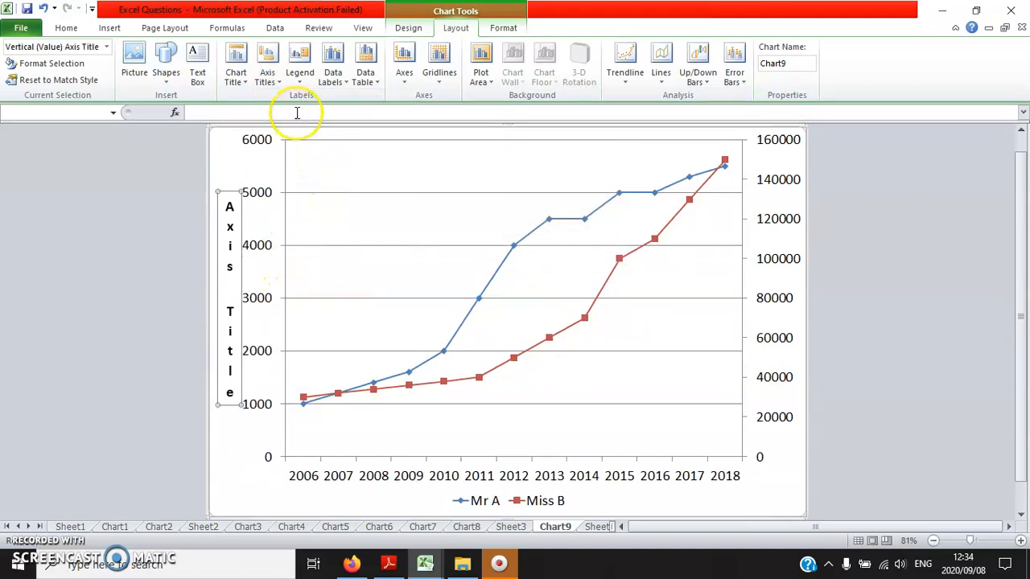
- Make the primary vertical axis title a rotated title reading "Mr A's earnings"
left_click(268, 80)
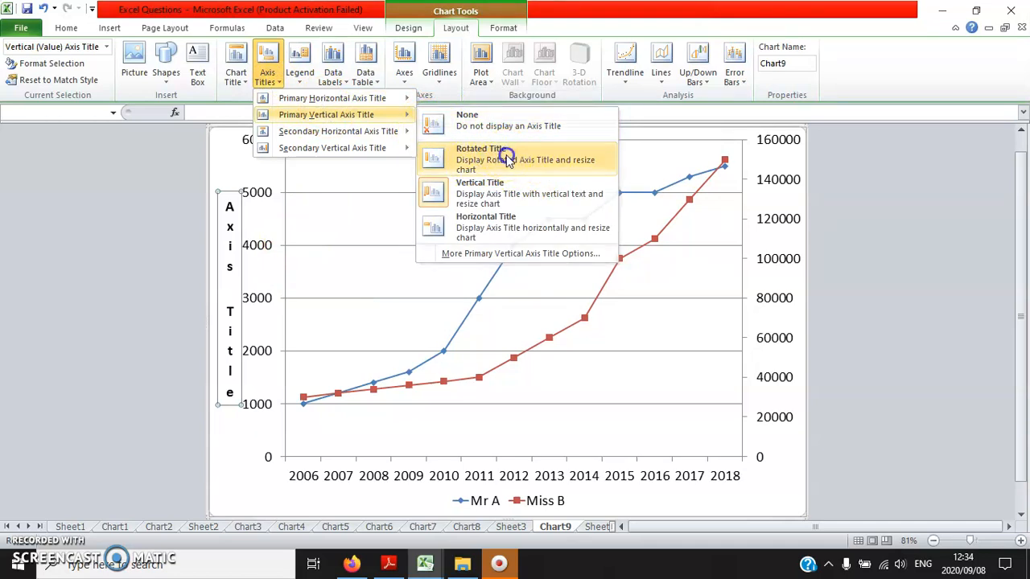
left_click(505, 156)
type("Mr A's earnings")
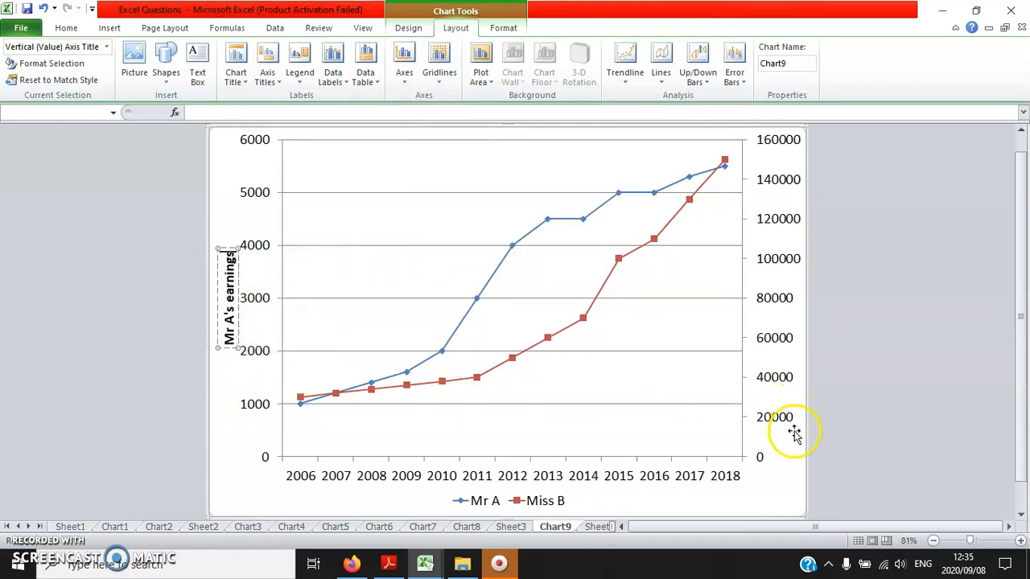
left_click(761, 499)
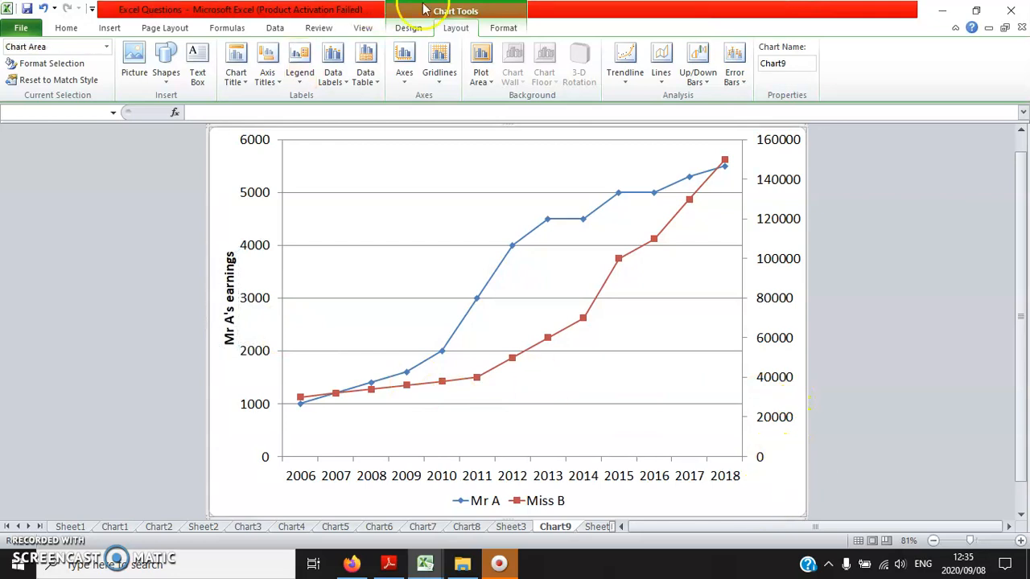
- Add a rotated secondary vertical axis title reading "Miss B's earnings"
left_click(269, 79)
left_click(347, 152)
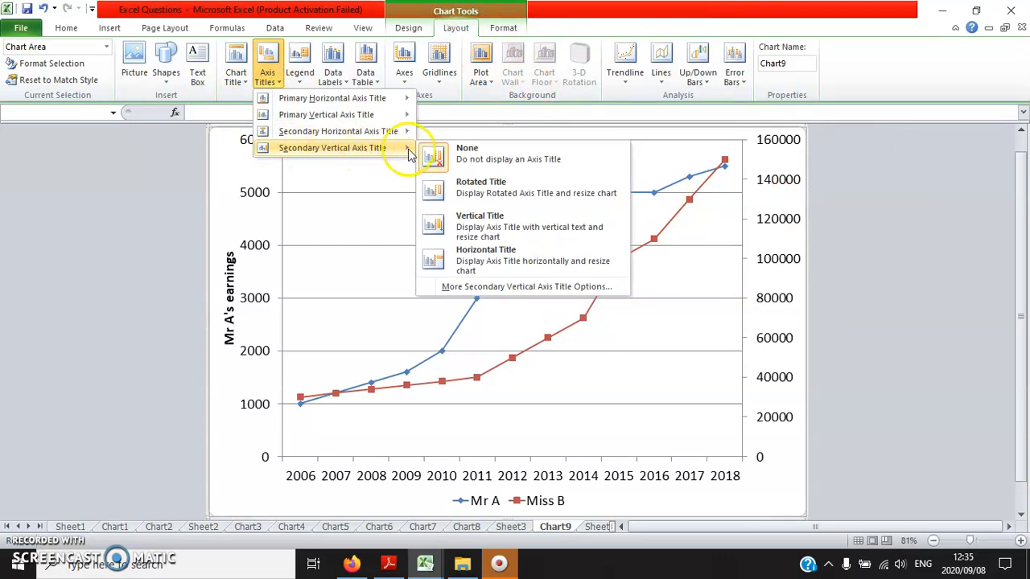
left_click(554, 193)
type("Miss B's ear")
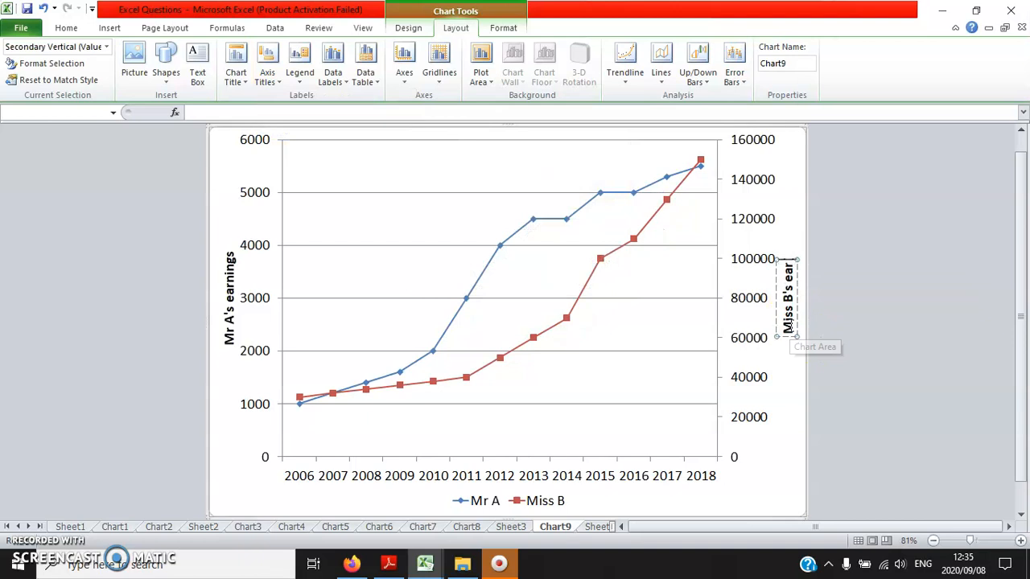
type("nings")
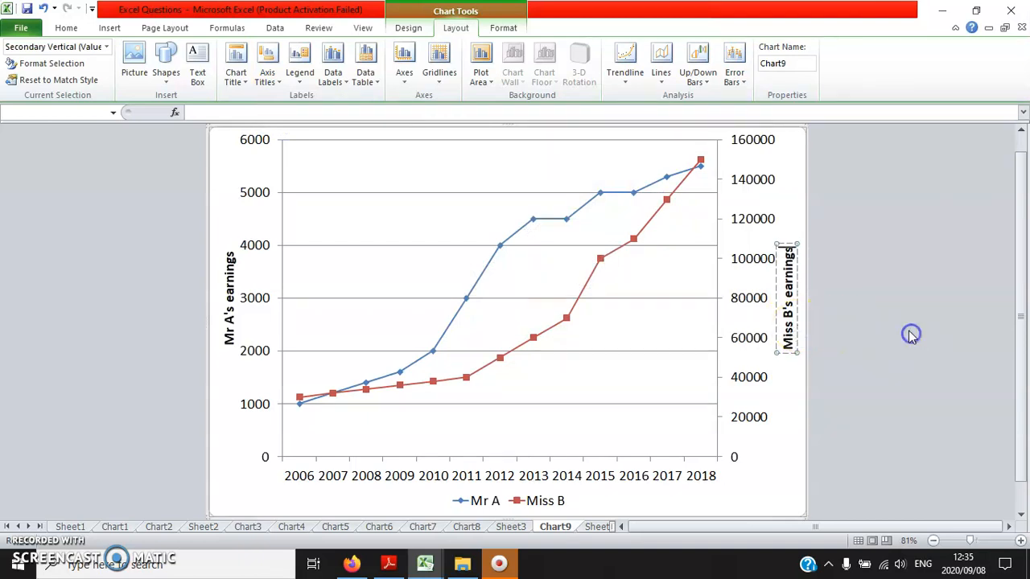
left_click(884, 288)
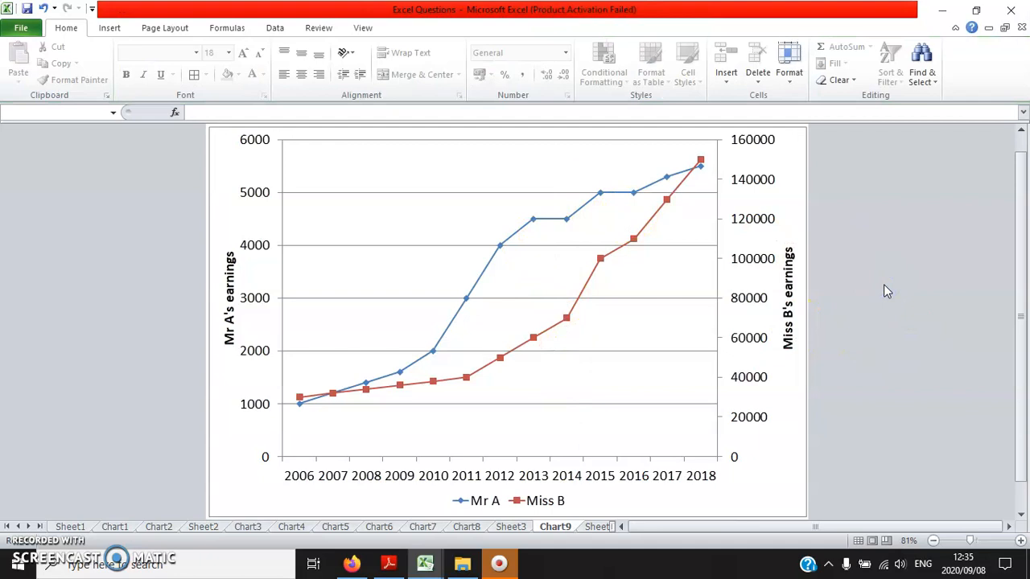
- Select the Year header cell on Sheet4 and open Sheet5
mouse_move(656, 226)
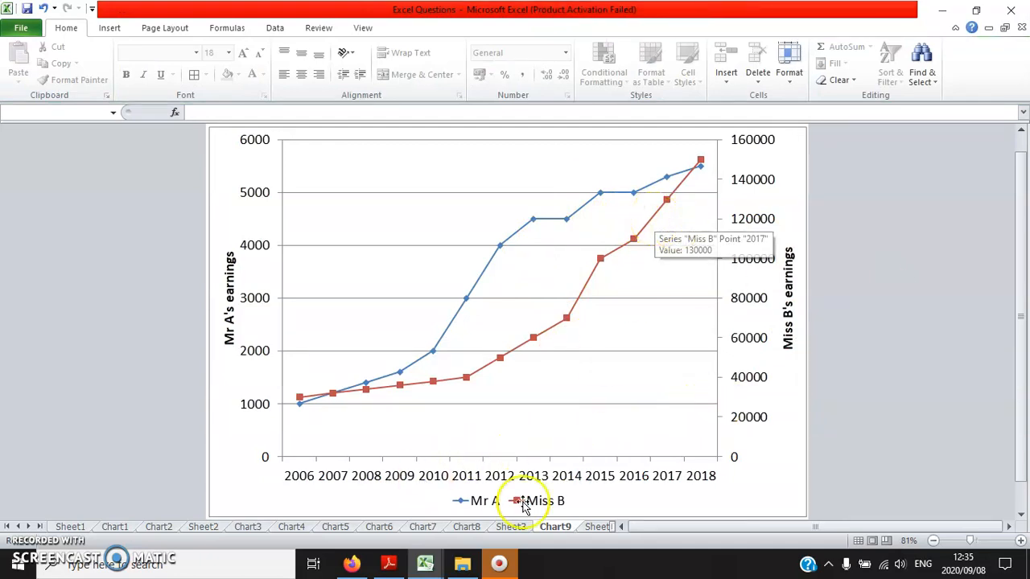
left_click(596, 527)
left_click(88, 155)
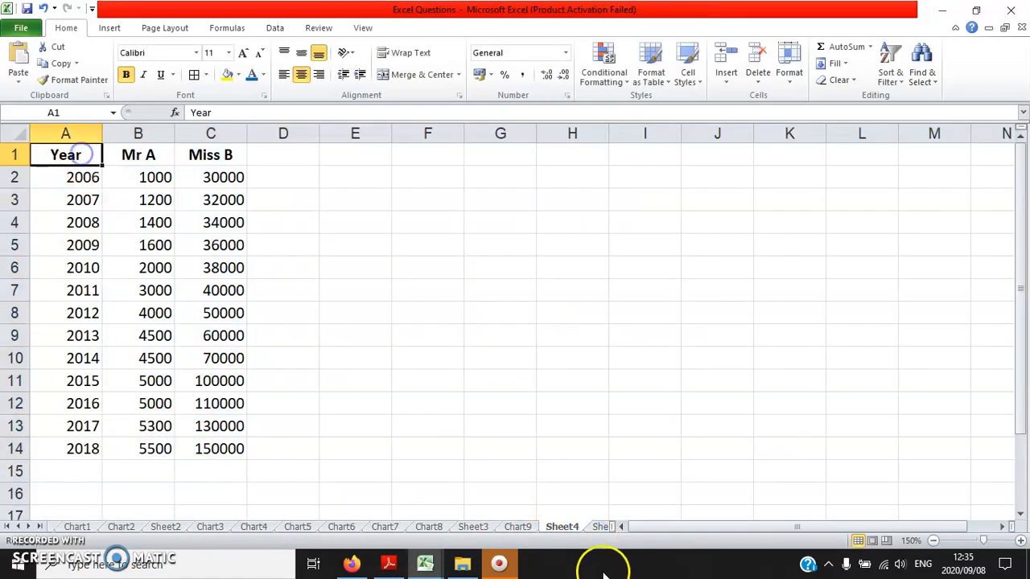
left_click(600, 527)
- Switch to Adobe Reader, examine the statistical formula table and Question 5 in Excel.pdf, and return to the Excel workbook
key("alt+Tab")
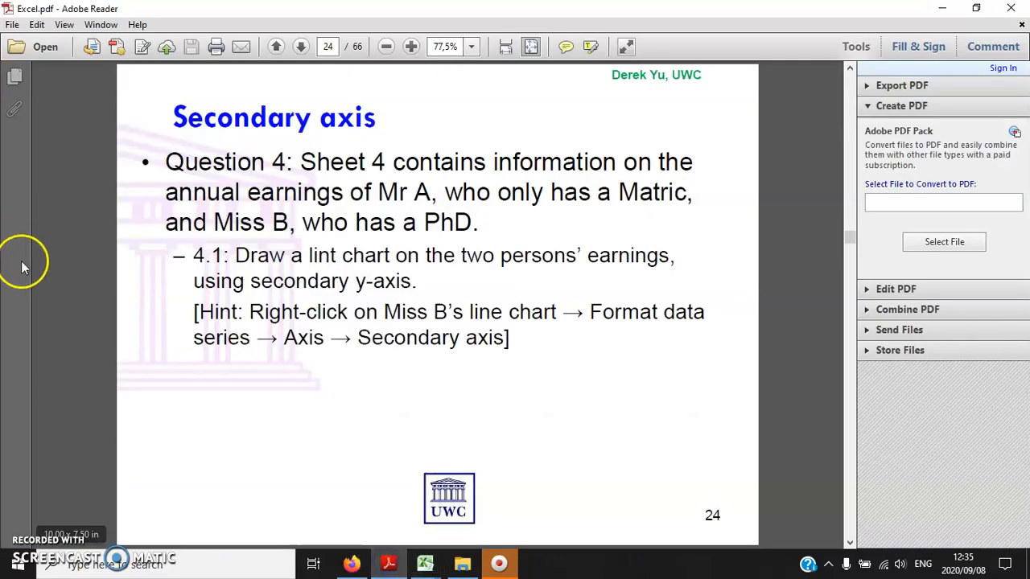
scroll(102, 284, "down", 1)
scroll(102, 284, "down", 2)
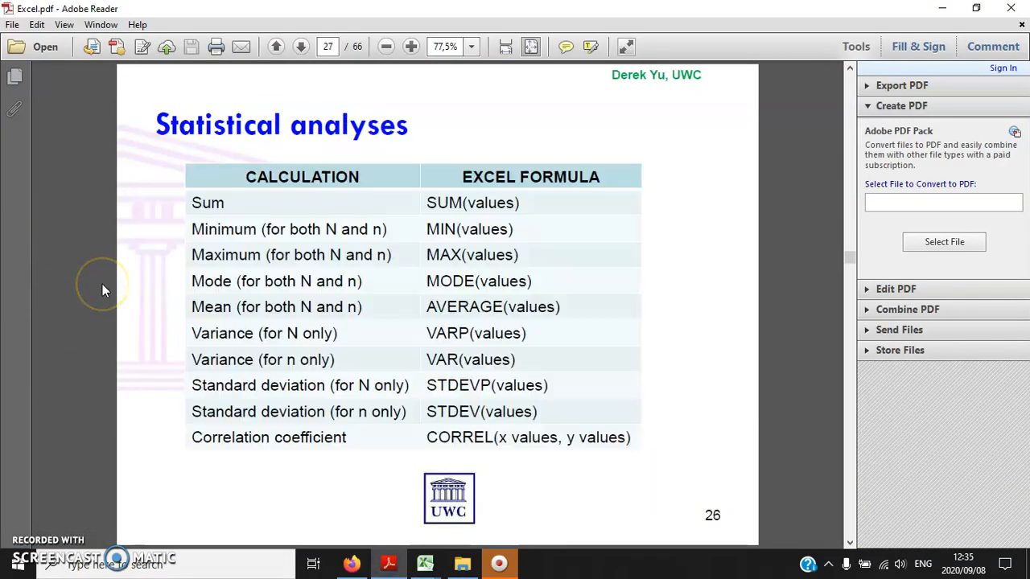
scroll(102, 284, "up", 1)
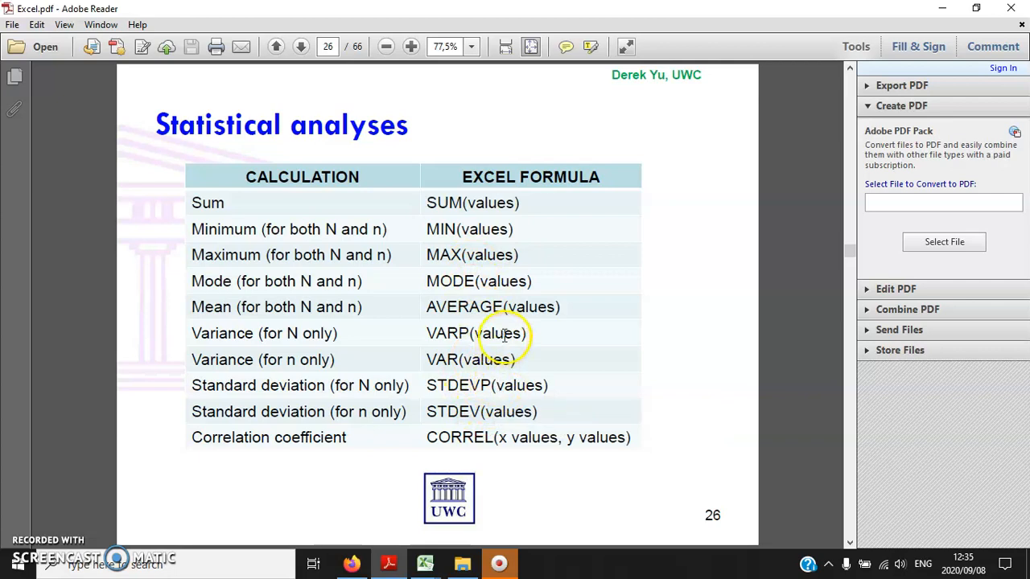
scroll(517, 326, "down", 1)
scroll(519, 327, "down", 1)
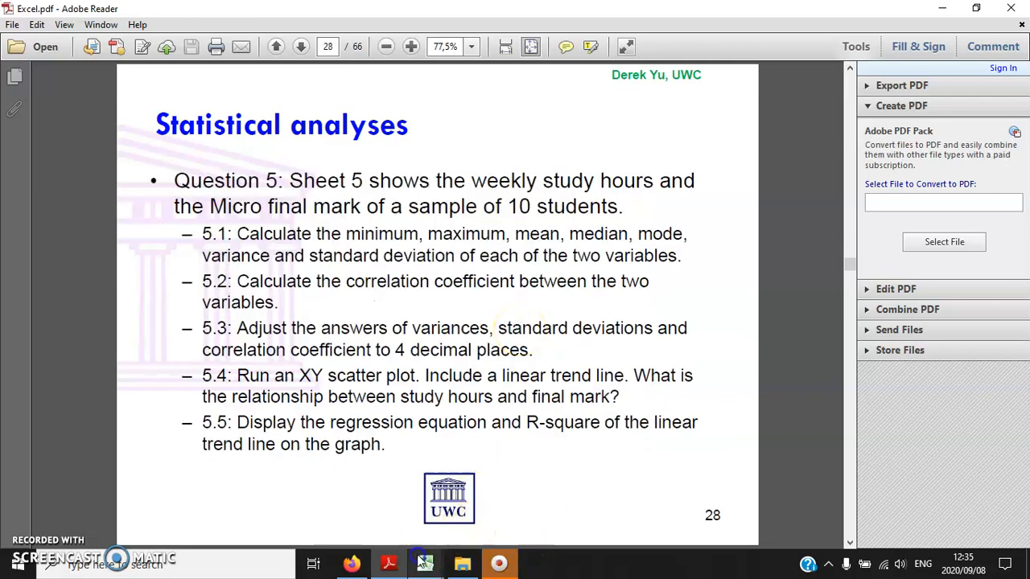
mouse_move(424, 561)
left_click(354, 502)
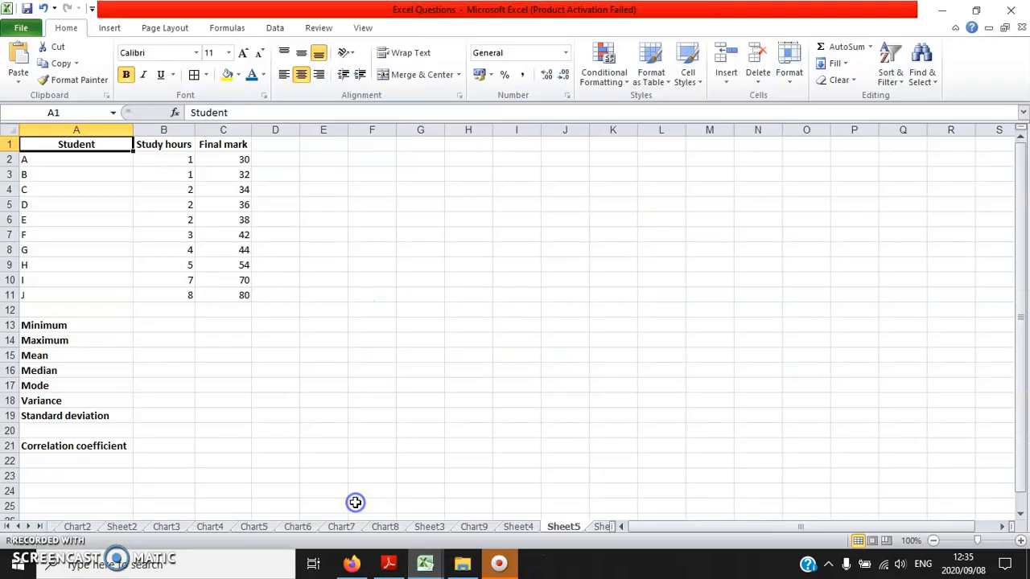
left_click(104, 323)
left_click(111, 141)
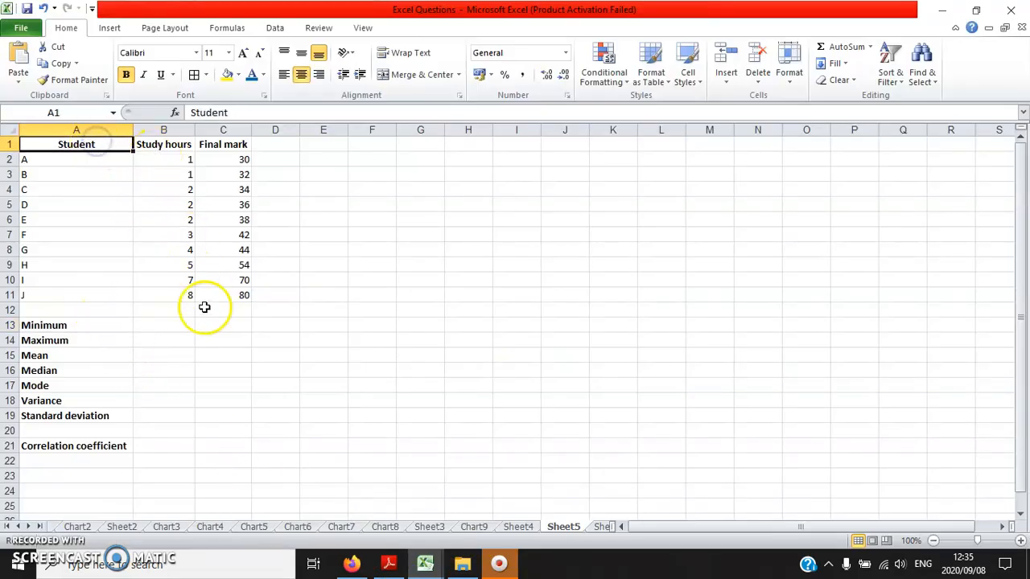
left_click_drag(222, 161, 215, 294)
left_click_drag(223, 145, 172, 143)
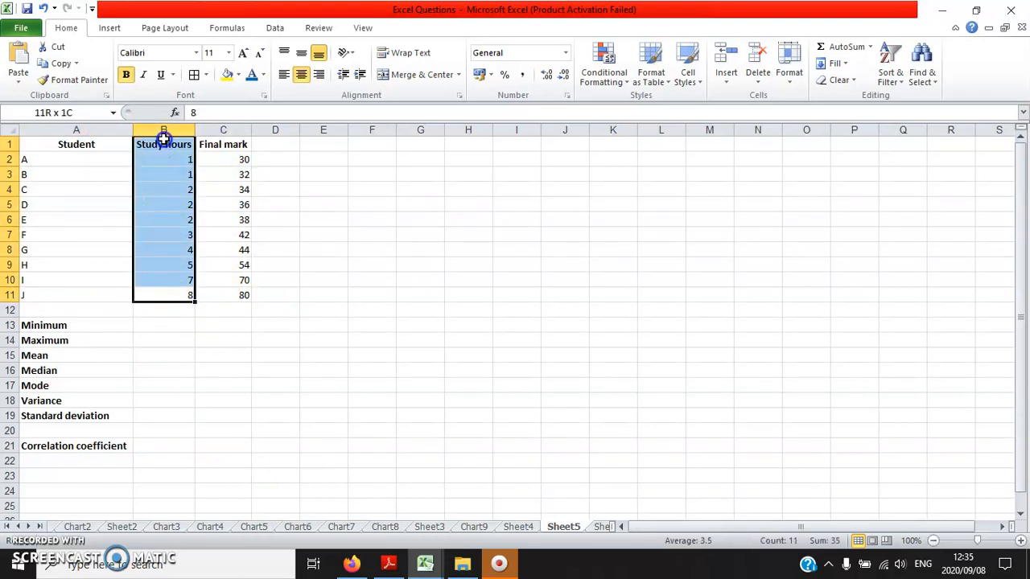
left_click(175, 326)
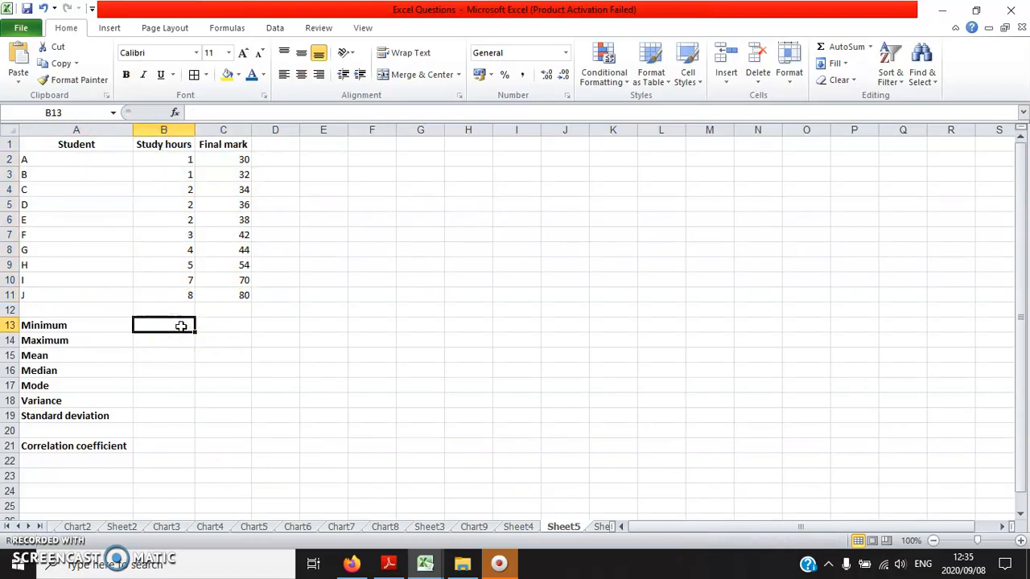
left_click_drag(180, 296, 152, 143)
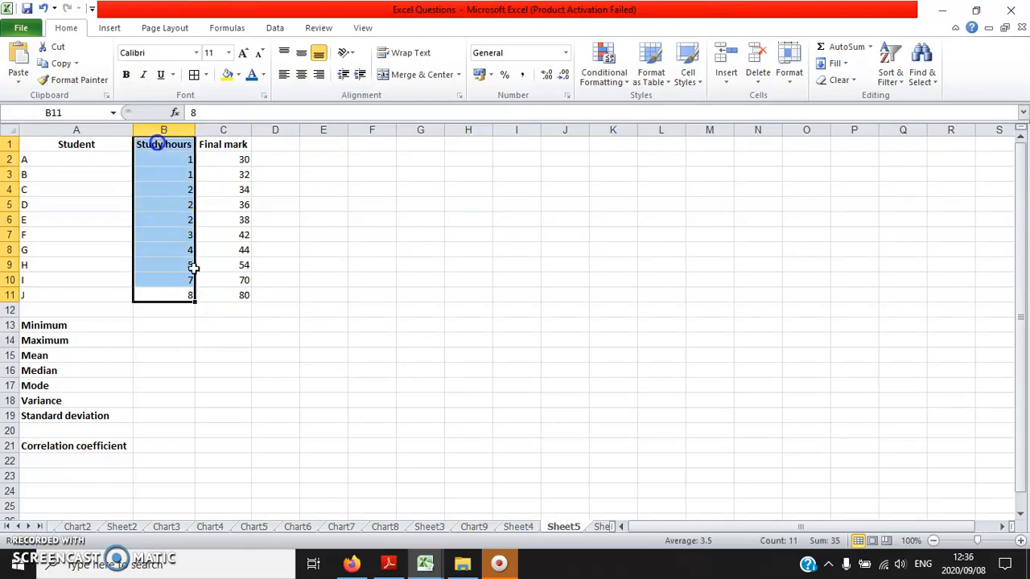
- Calculate the minimum study hours in cell B13 with the formula =min(B2:B11)
left_click(163, 322)
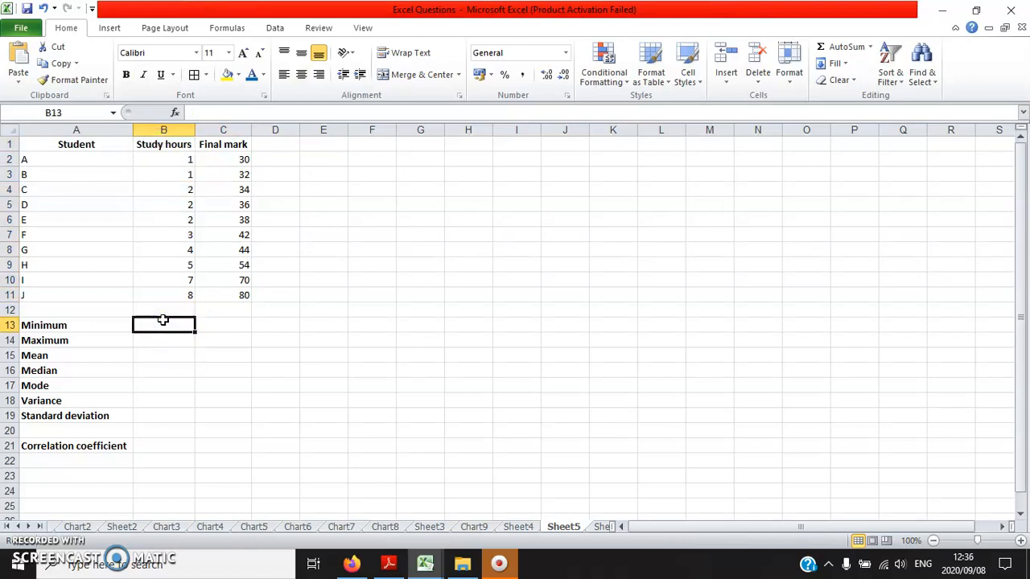
type("=")
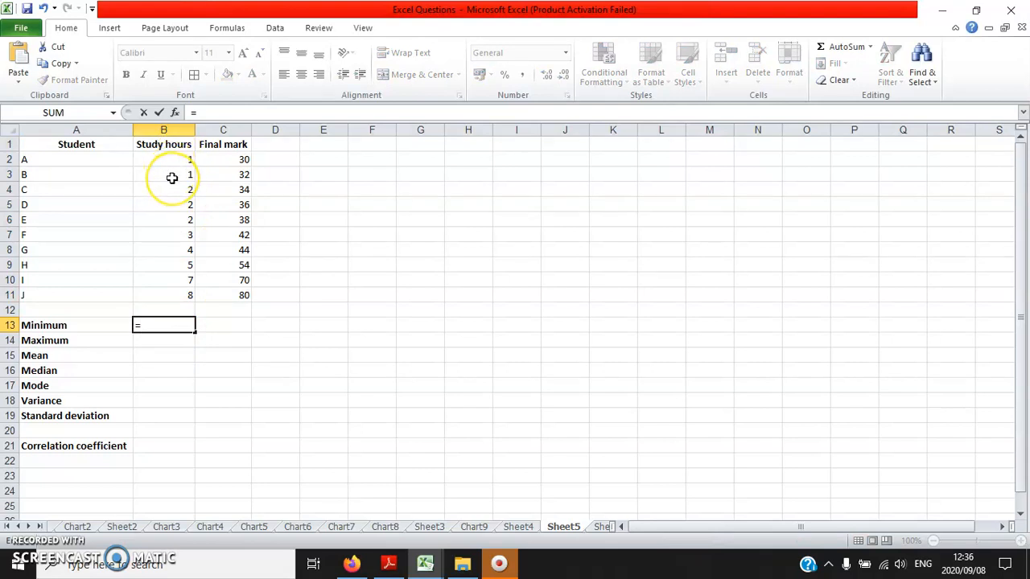
type("min")
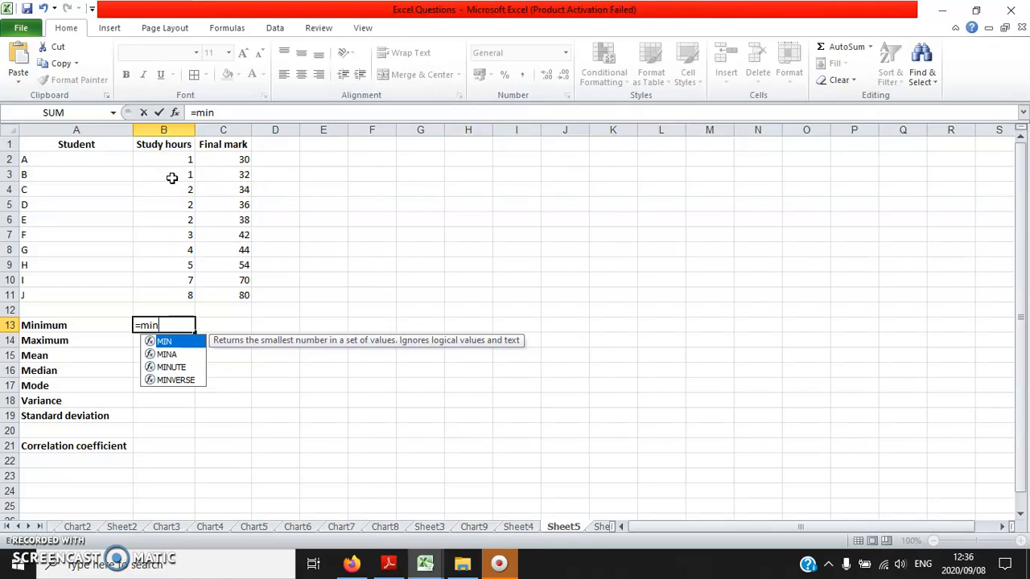
type("(")
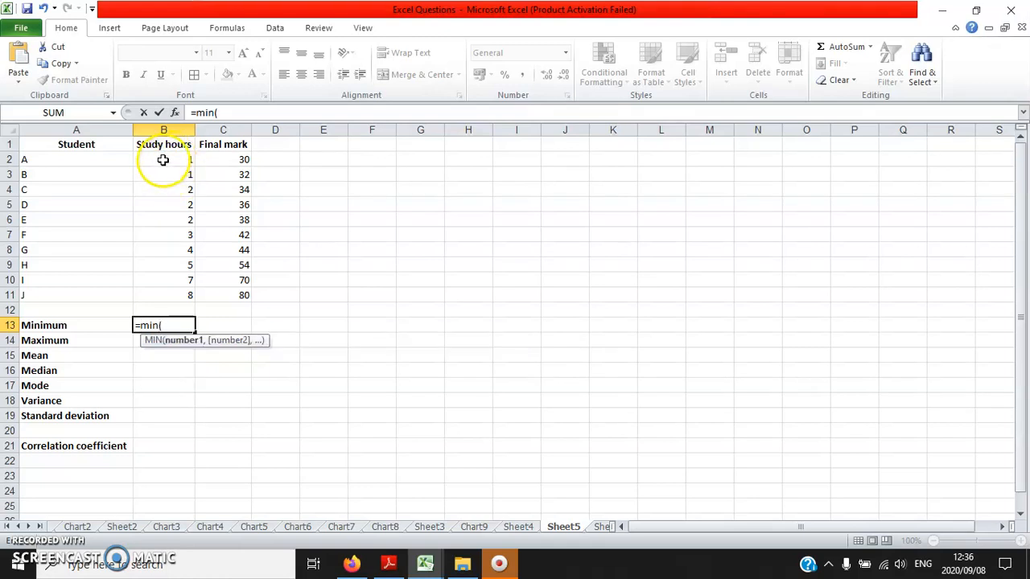
left_click_drag(160, 160, 160, 291)
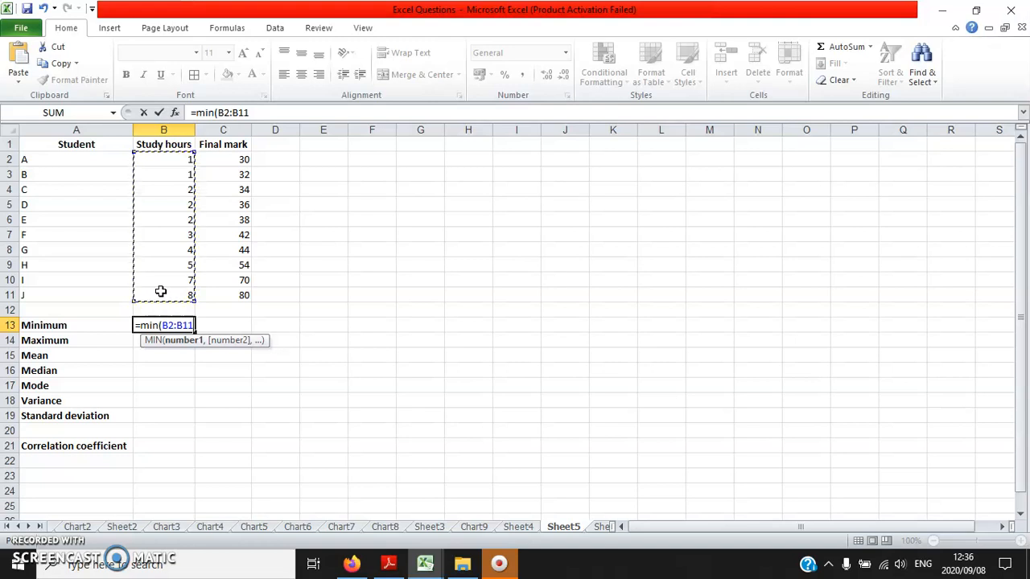
type(")")
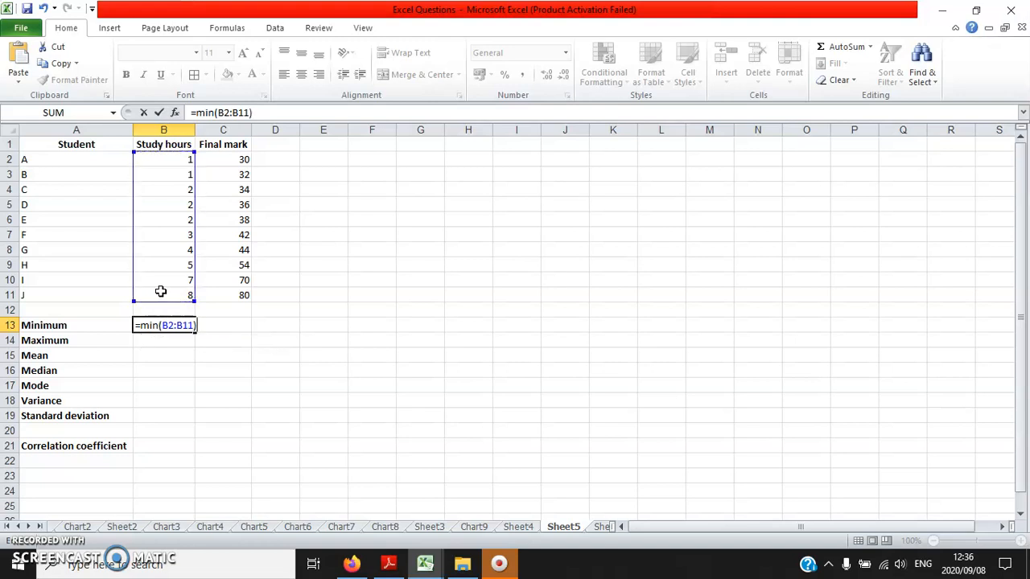
key("Return")
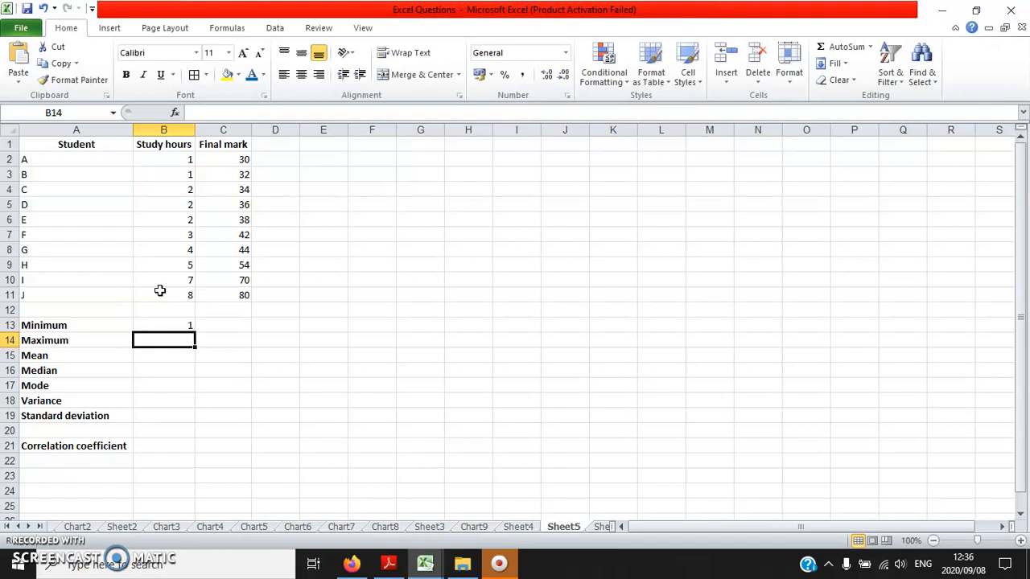
- Calculate the maximum study hours in cell B14 with the formula =max(B2:B11)
type("=")
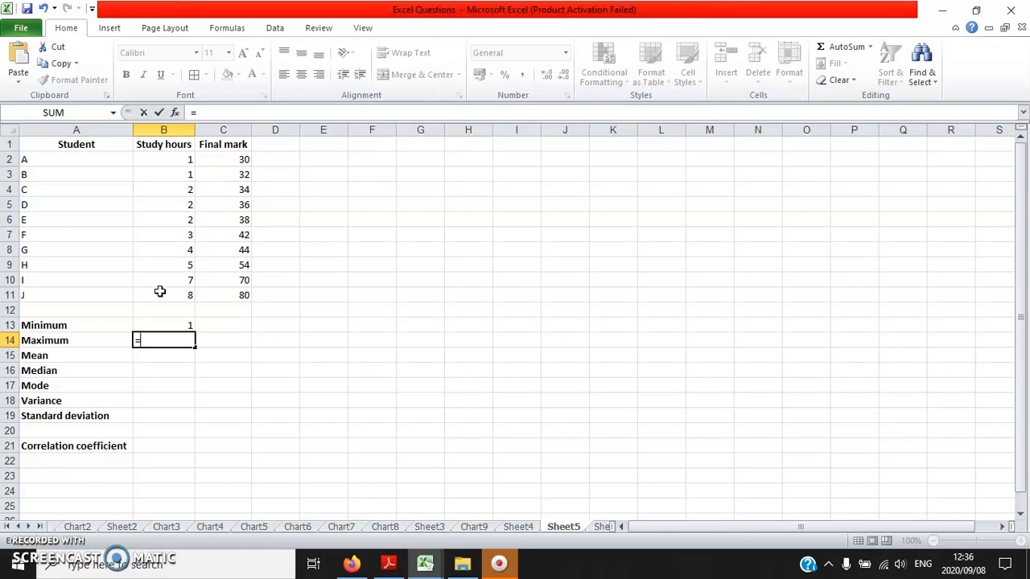
type("max")
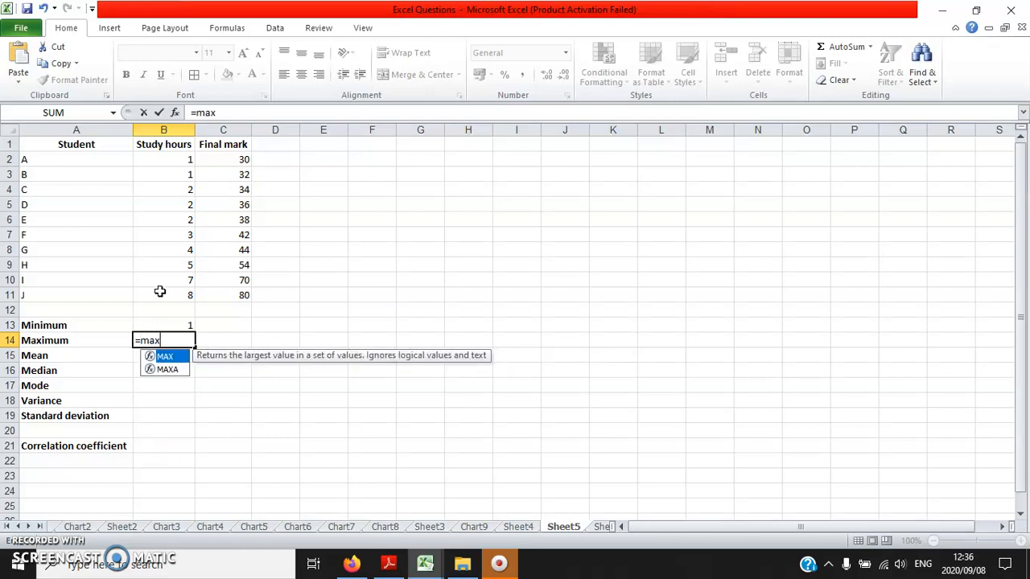
type("(")
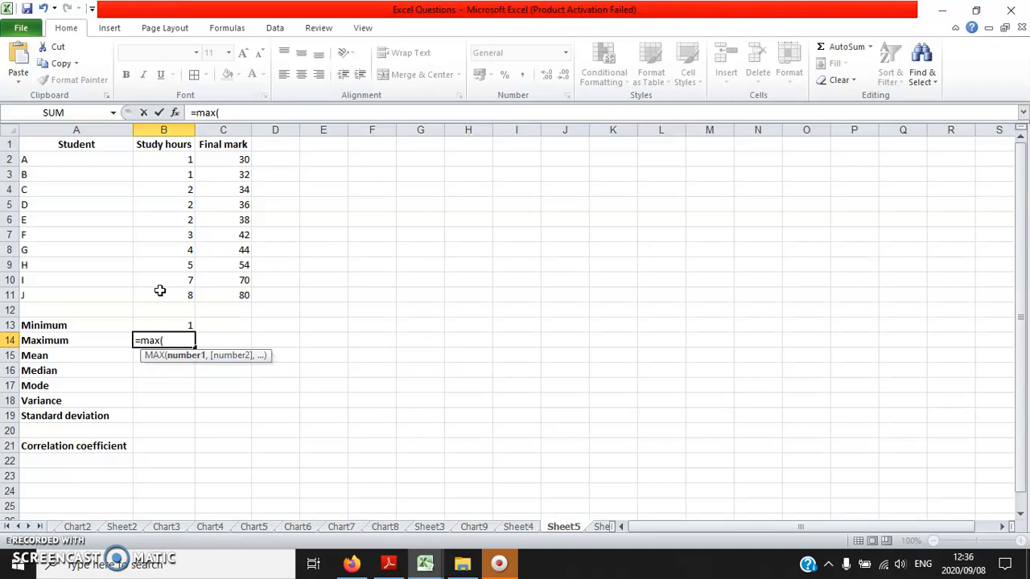
left_click(158, 160)
left_click_drag(159, 159, 160, 292)
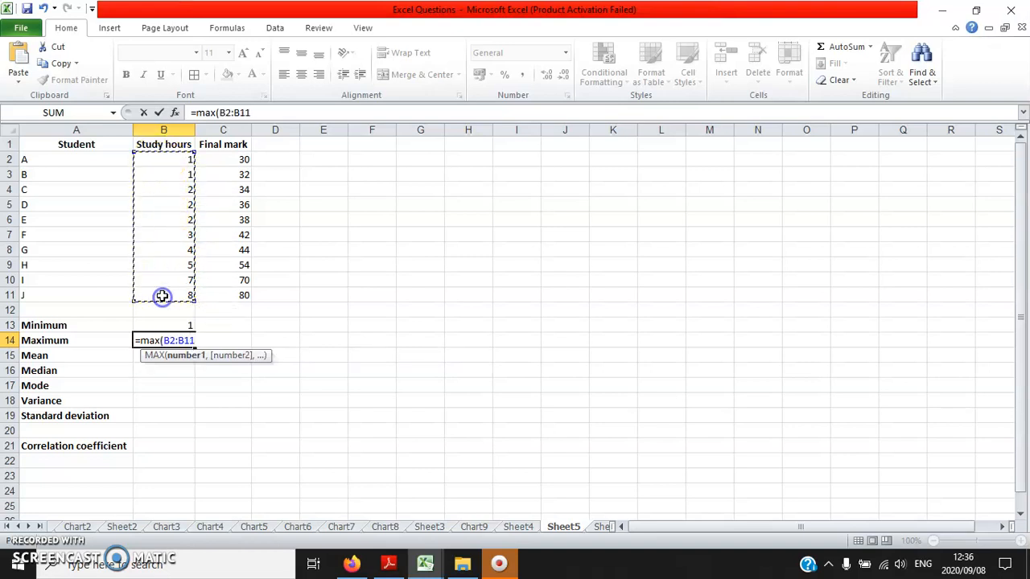
type(")")
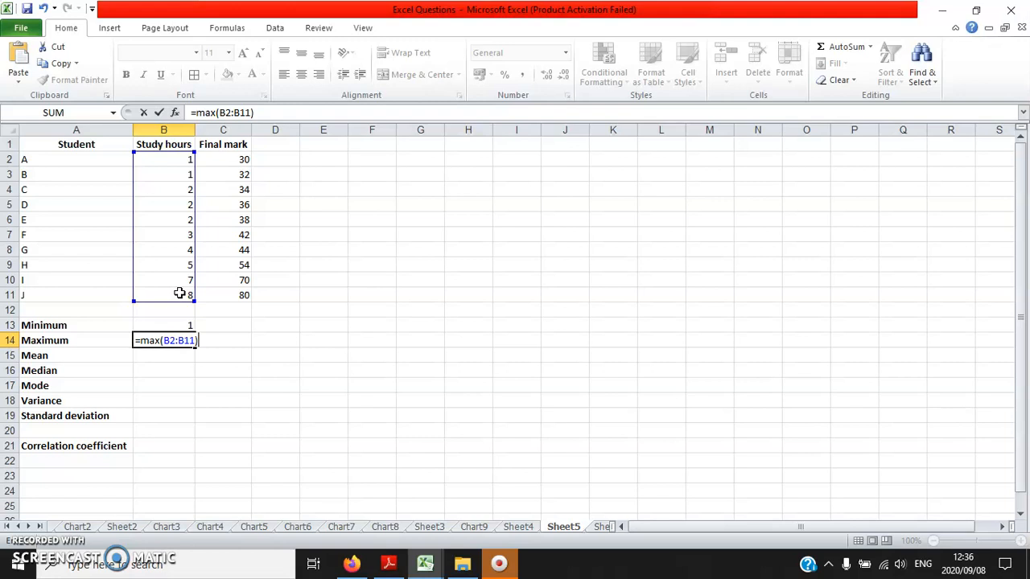
key("Return")
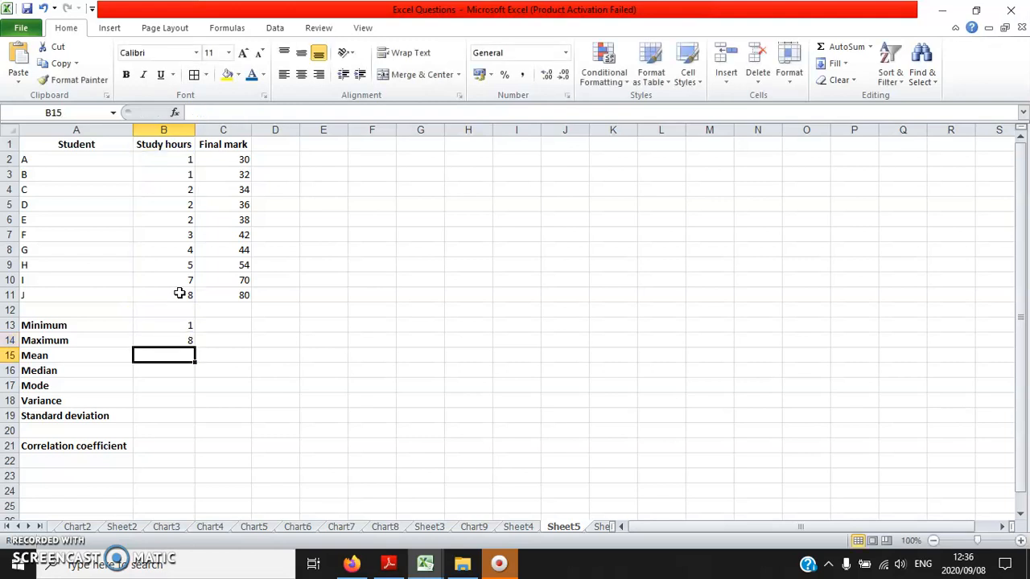
- Calculate the mean study hours in cell B15 with the formula =average(B2:B11)
type("=")
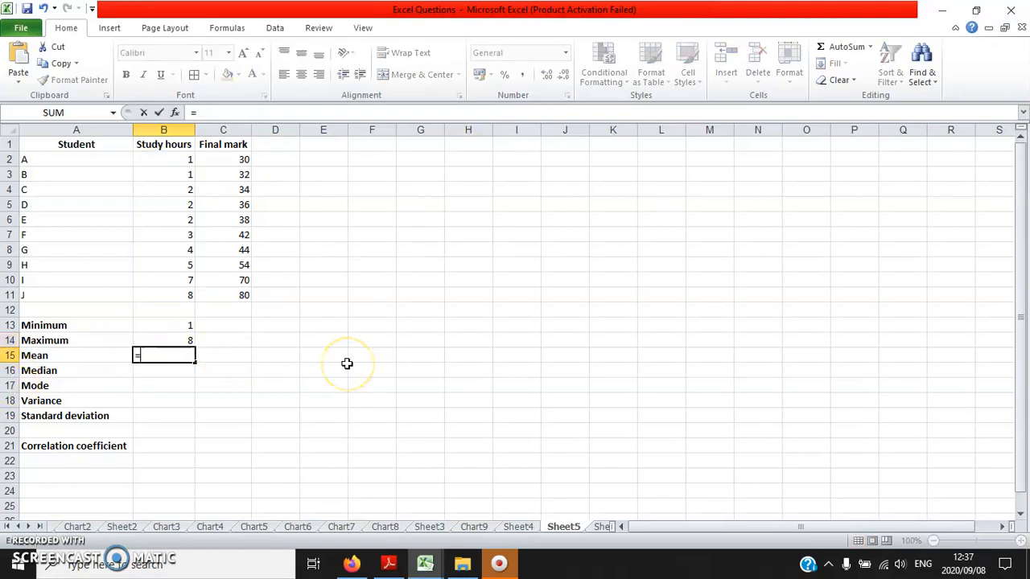
type("average")
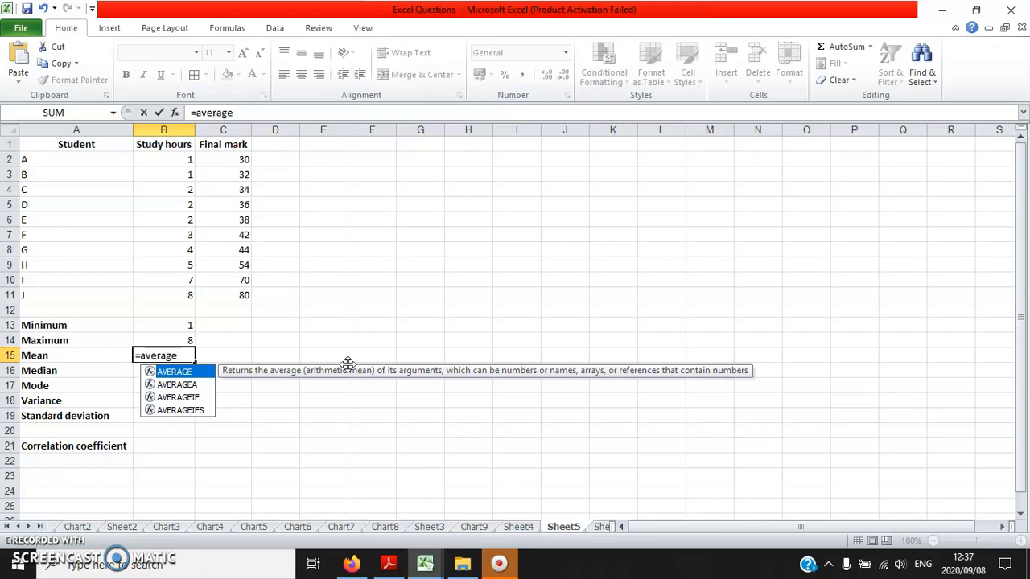
type("(")
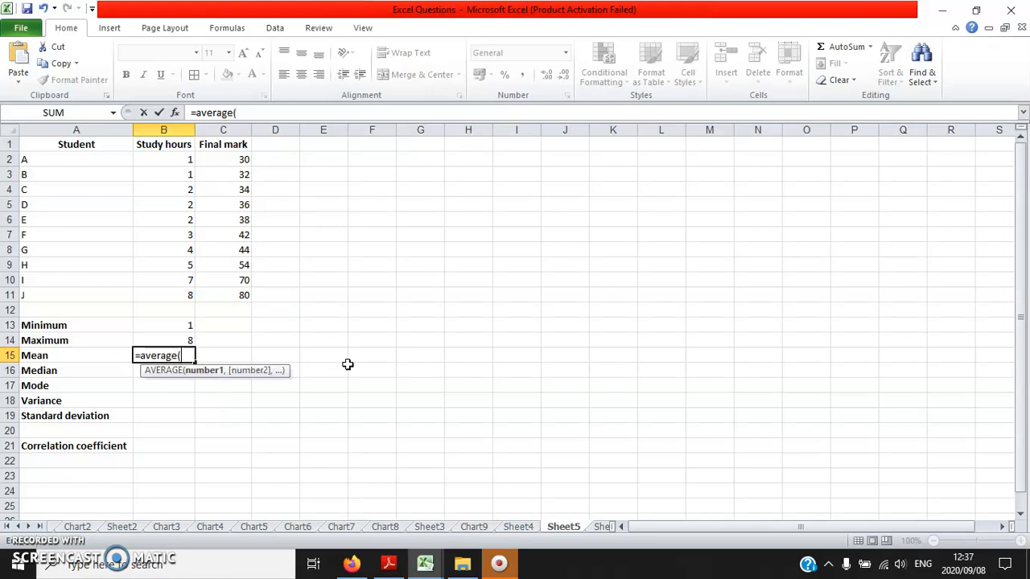
left_click_drag(170, 158, 158, 296)
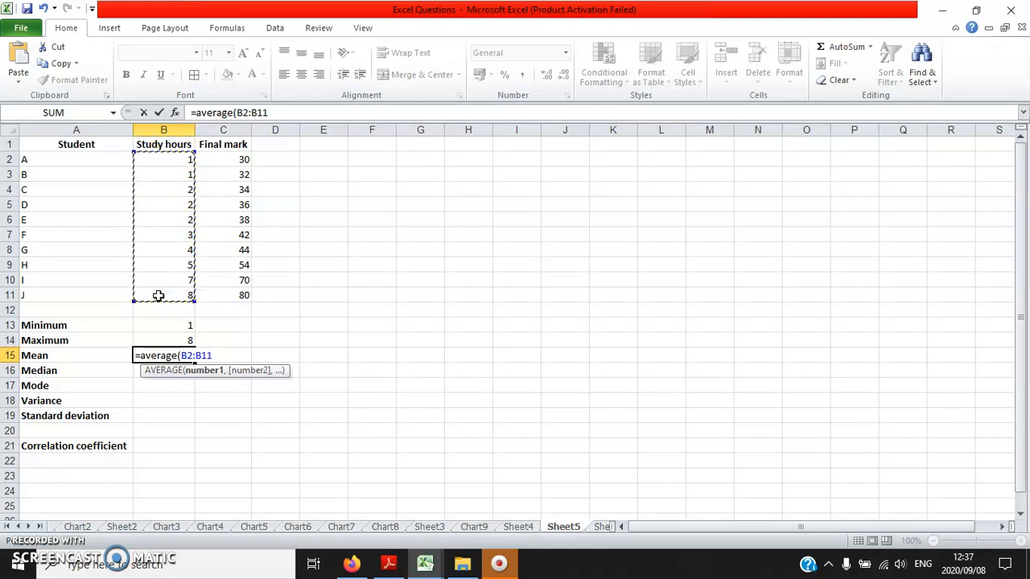
type(")")
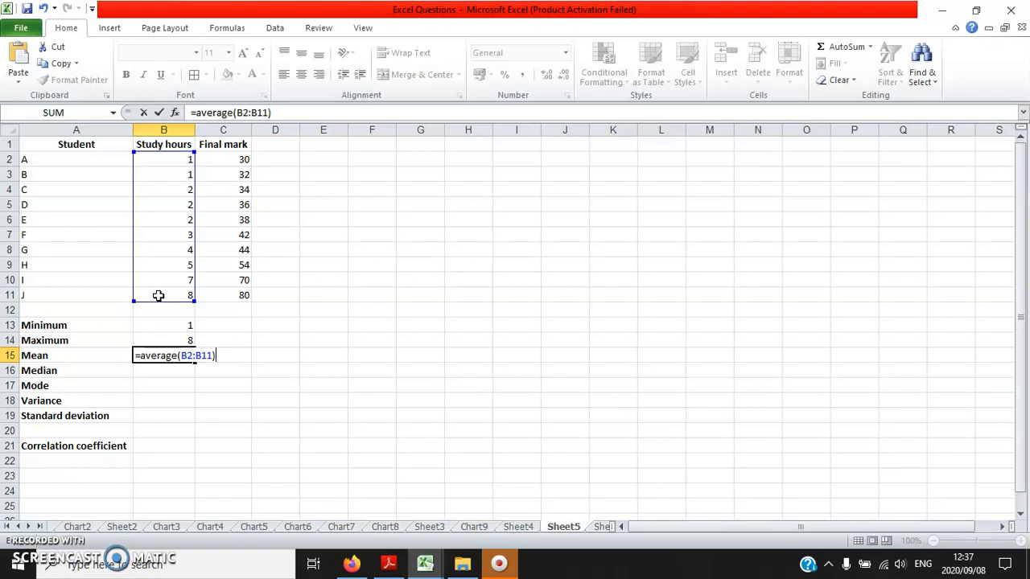
key("Return")
- Calculate the median study hours in cell B16 with the formula =median(B2:B11)
type("=")
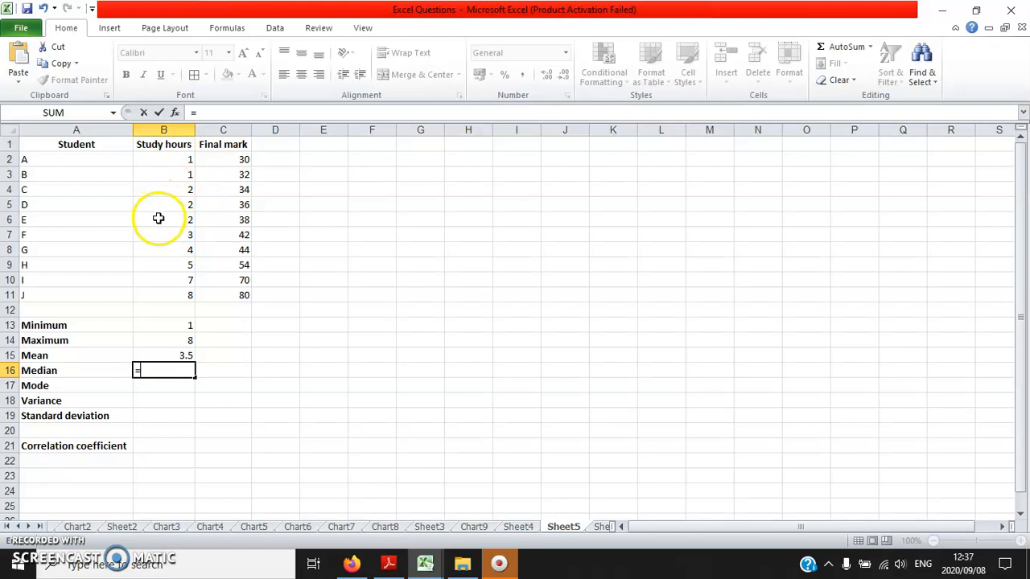
type("median(")
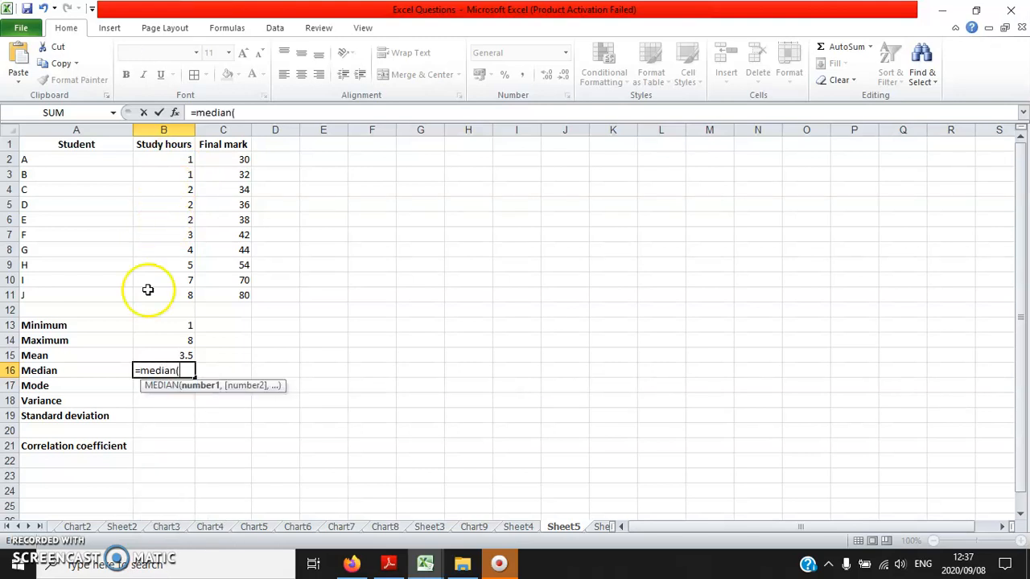
left_click_drag(146, 293, 172, 162)
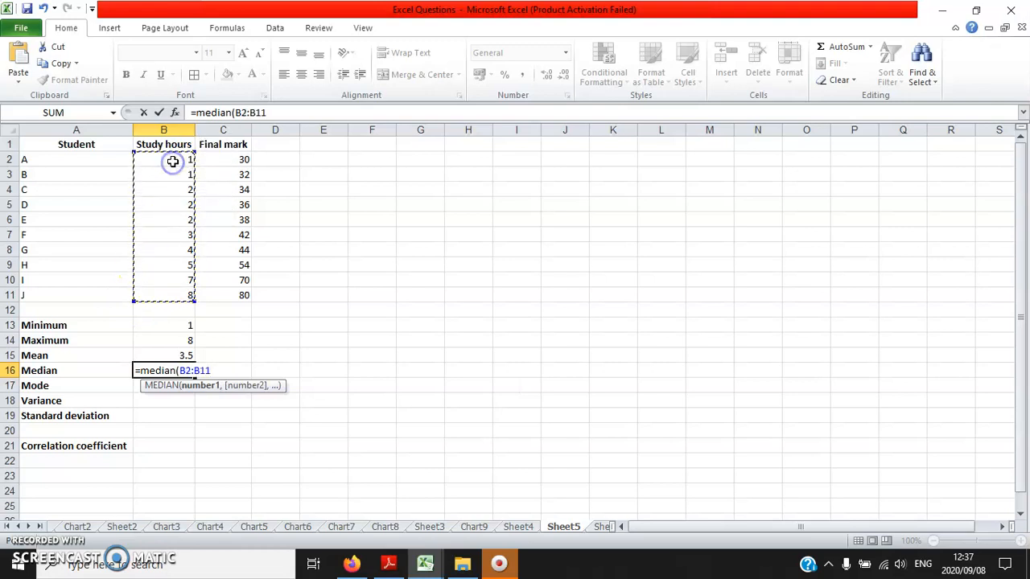
type(")")
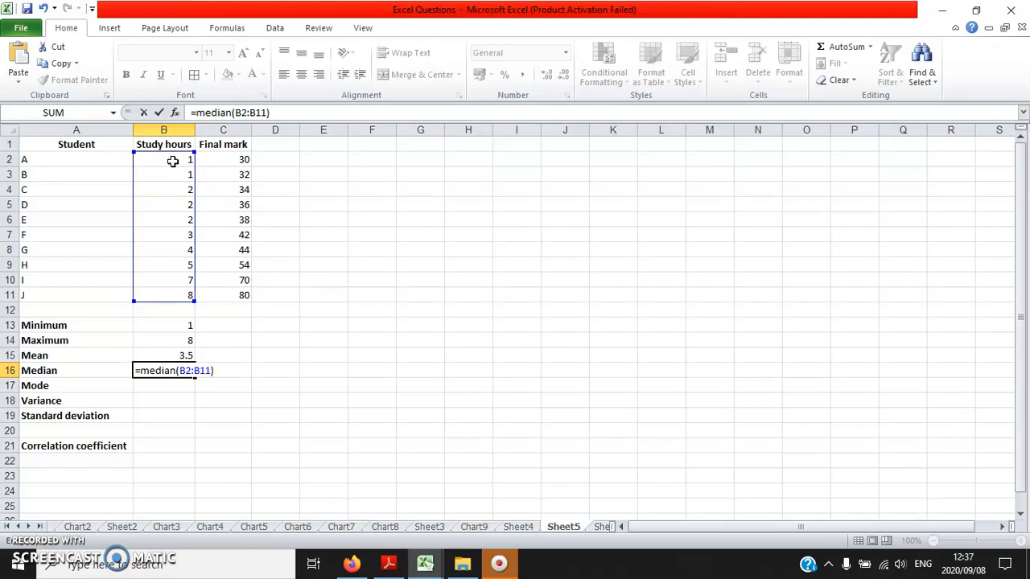
key("Return")
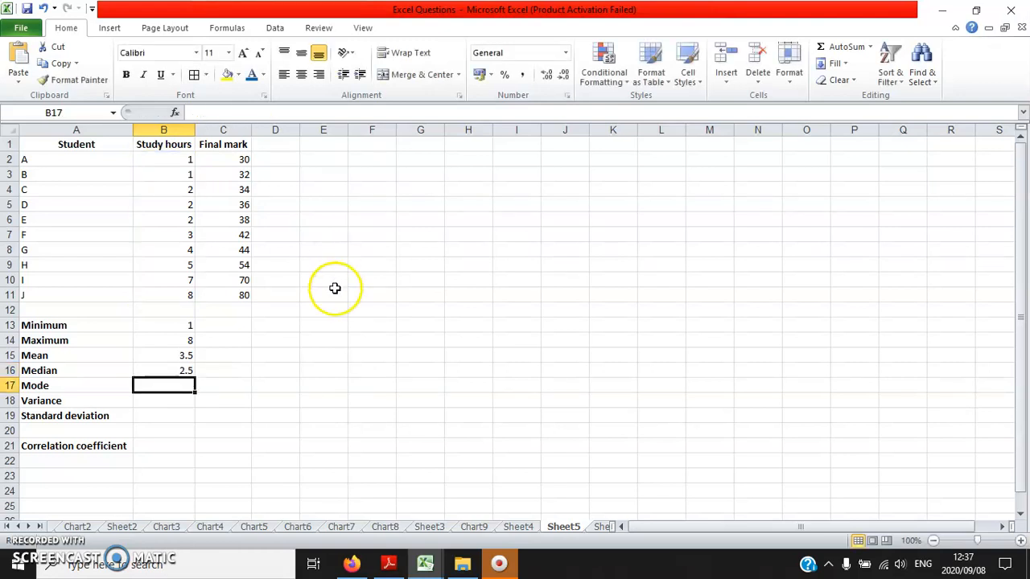
- Clear the median formula from cell B16
left_click(172, 370)
left_click(173, 386)
left_click(173, 370)
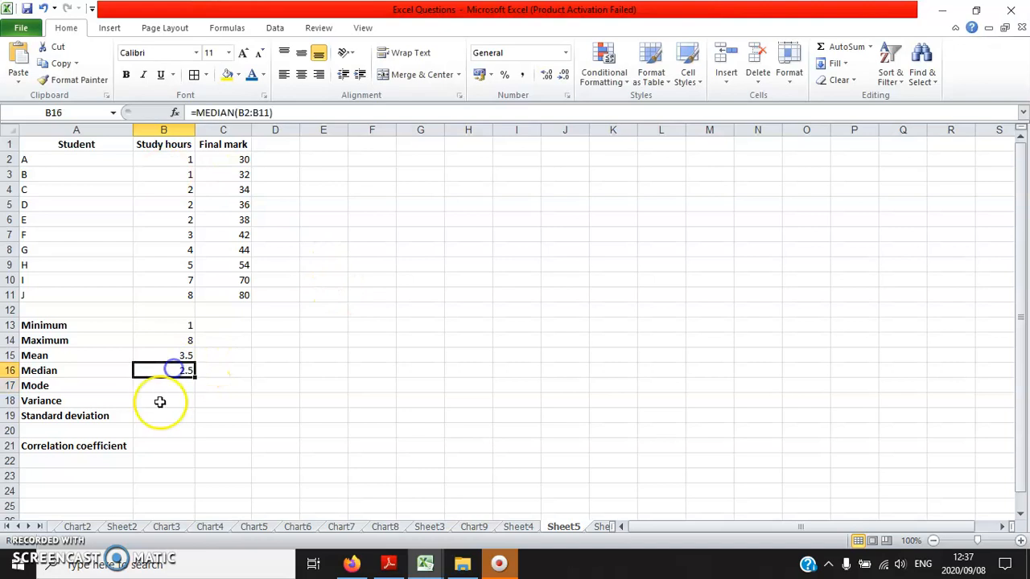
left_click(172, 398)
left_click(172, 370)
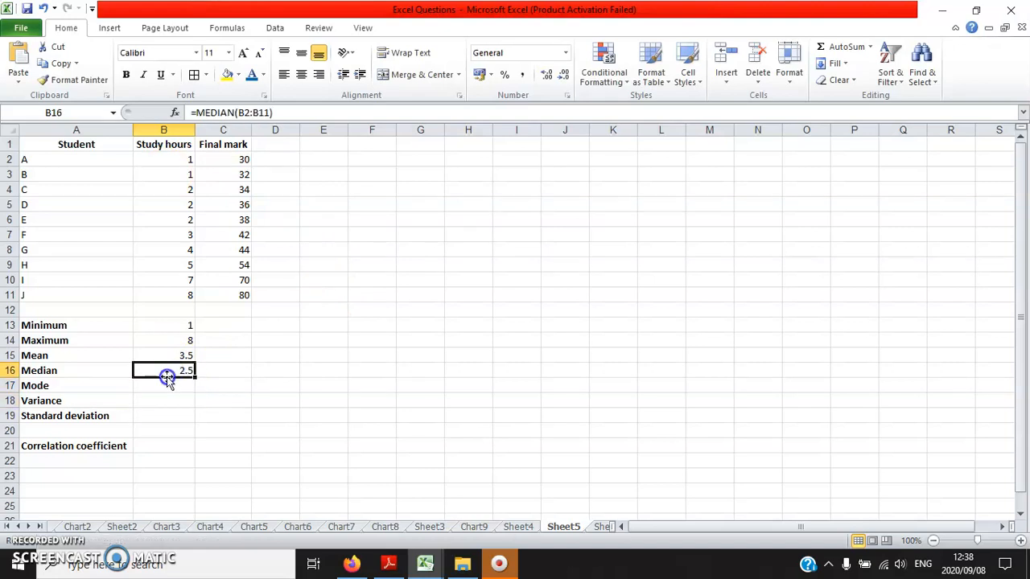
left_click(169, 384)
left_click(175, 369)
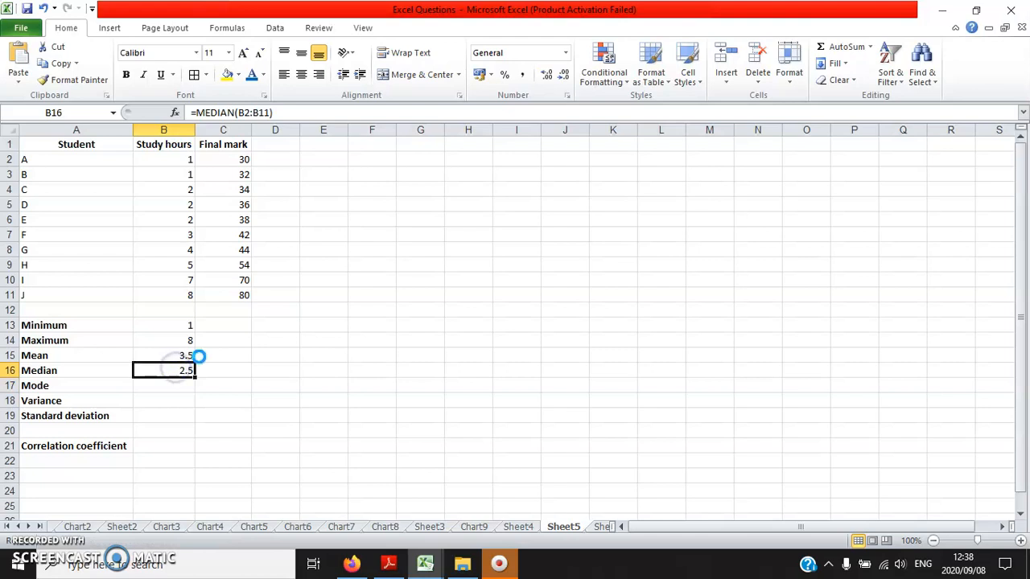
key("Delete")
key("Return")
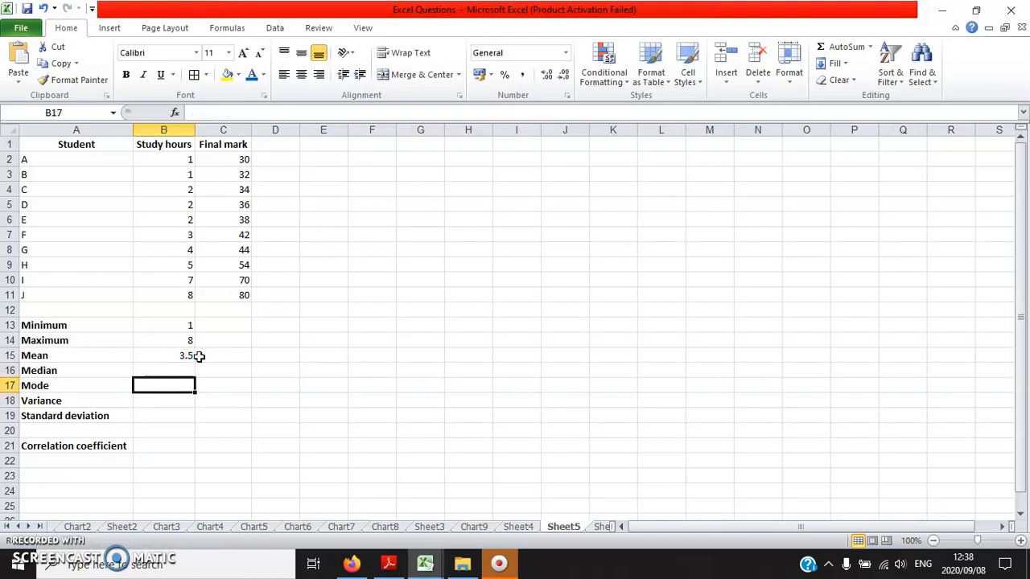
- Calculate the mode of the study hours in cell B17 with the formula =mode(B2:B11)
type("=mode(")
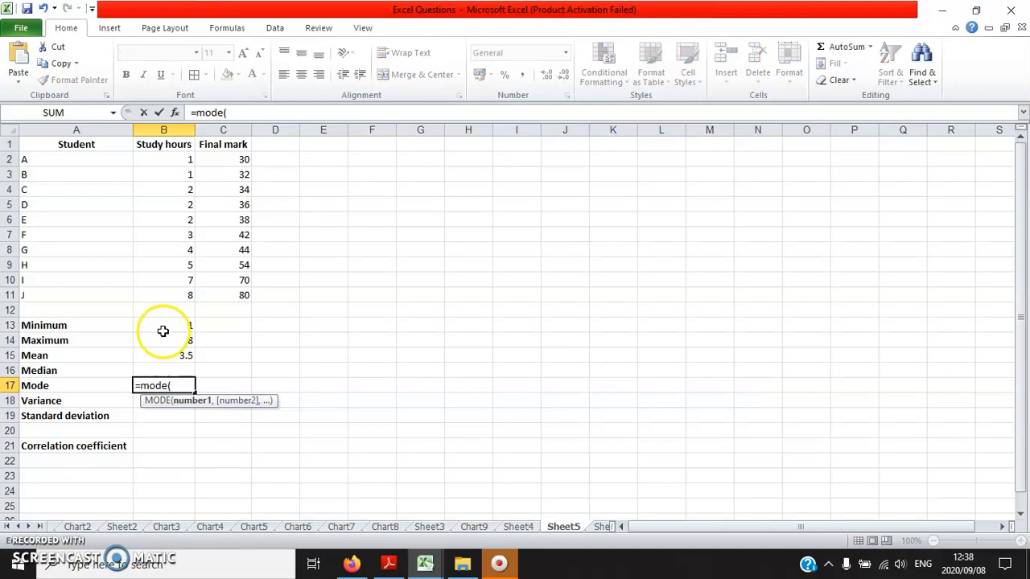
left_click_drag(161, 295, 163, 164)
type(")")
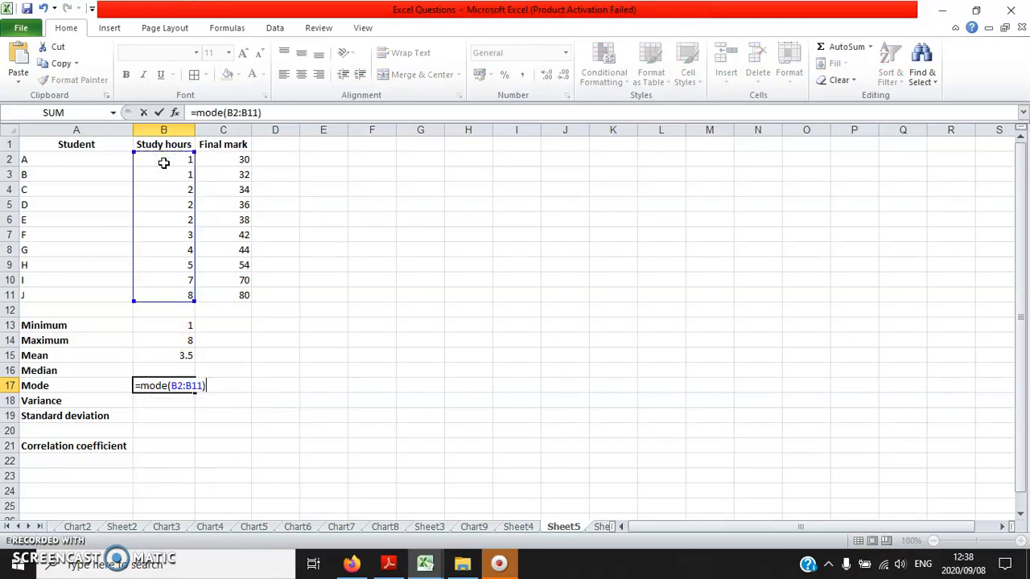
key("Return")
key("Up")
key("Up")
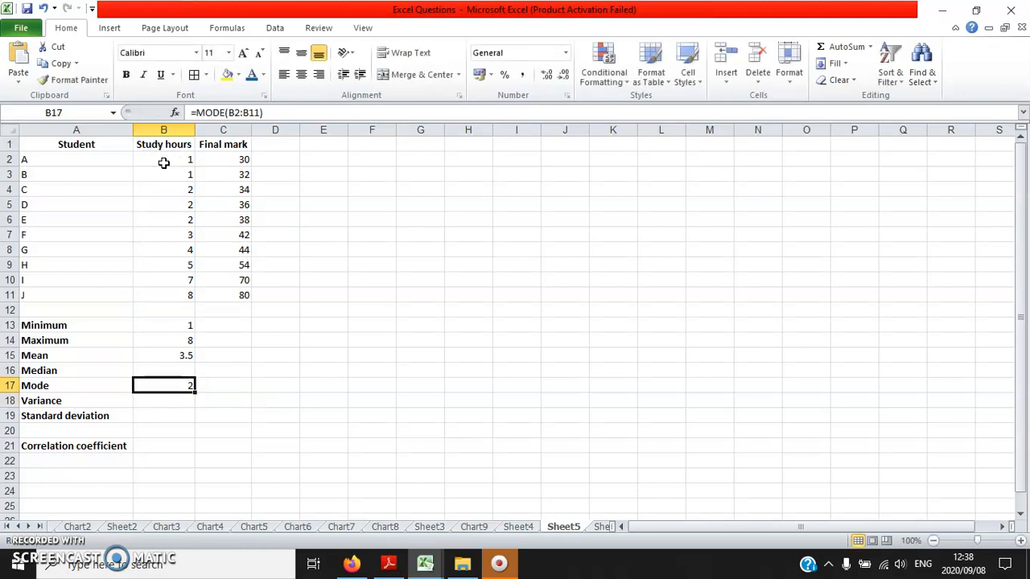
left_click_drag(181, 216, 212, 236)
left_click_drag(102, 162, 156, 294)
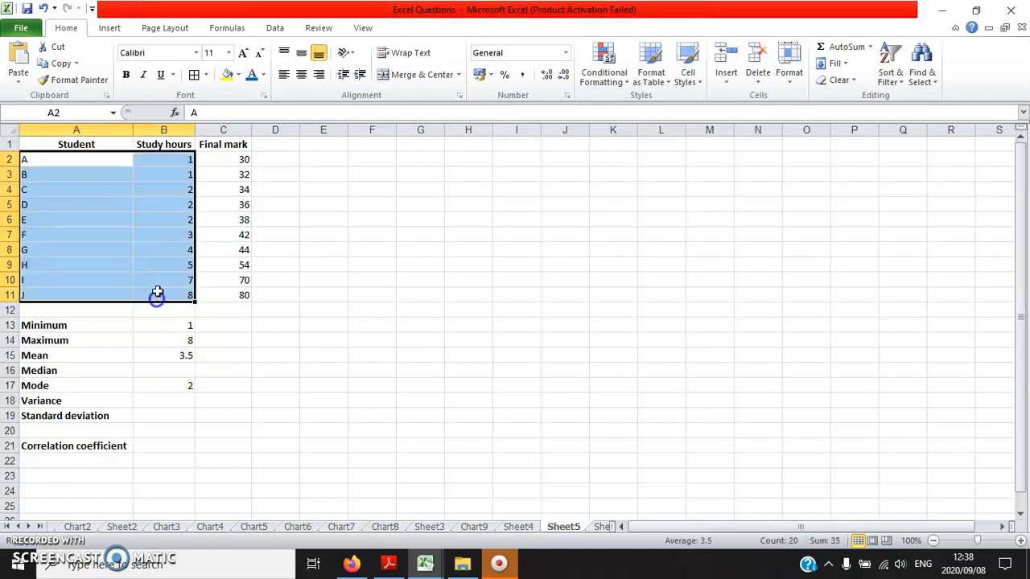
- Calculate the median of the study hours in cell B16 with the formula =median(B2:B11)
mouse_move(153, 218)
left_mouse_down()
mouse_move(164, 232)
mouse_move(155, 226)
left_mouse_up()
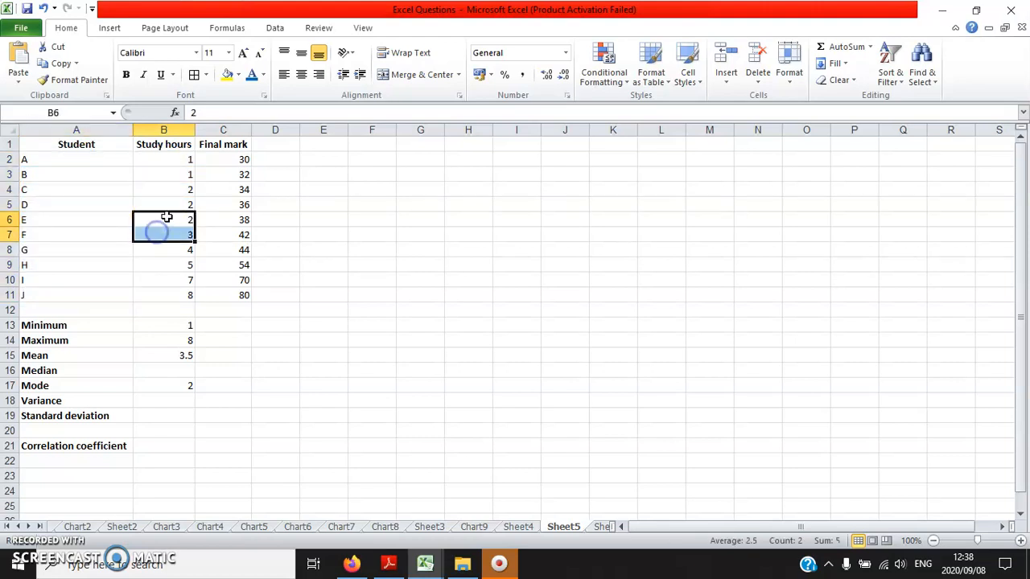
left_click(165, 370)
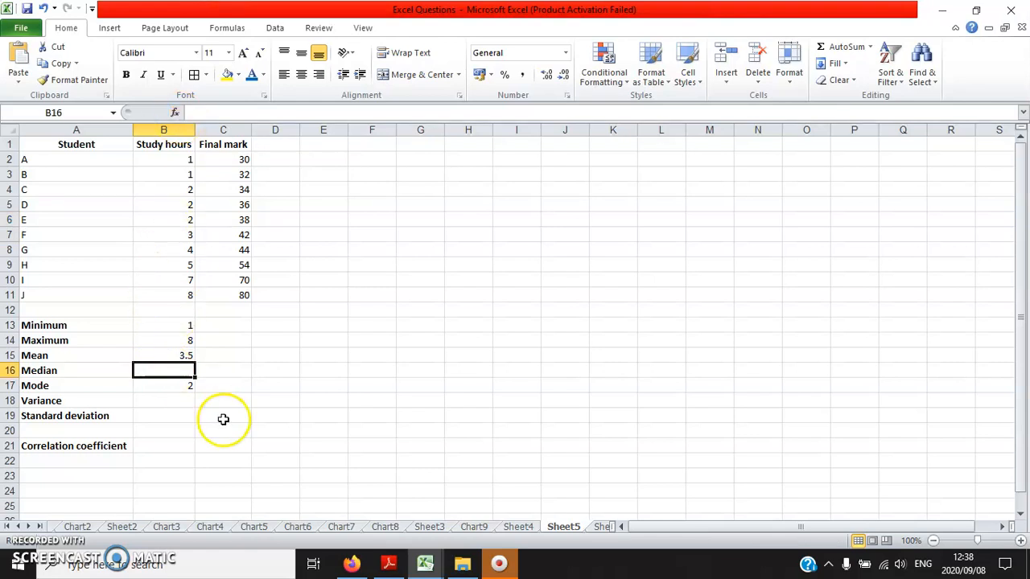
type("=median(")
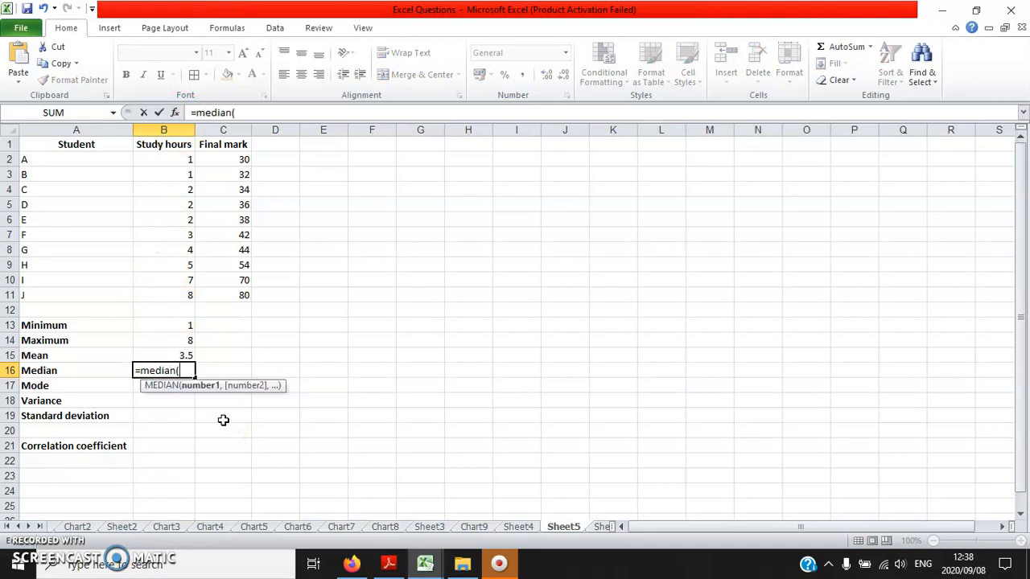
left_click_drag(157, 293, 175, 159)
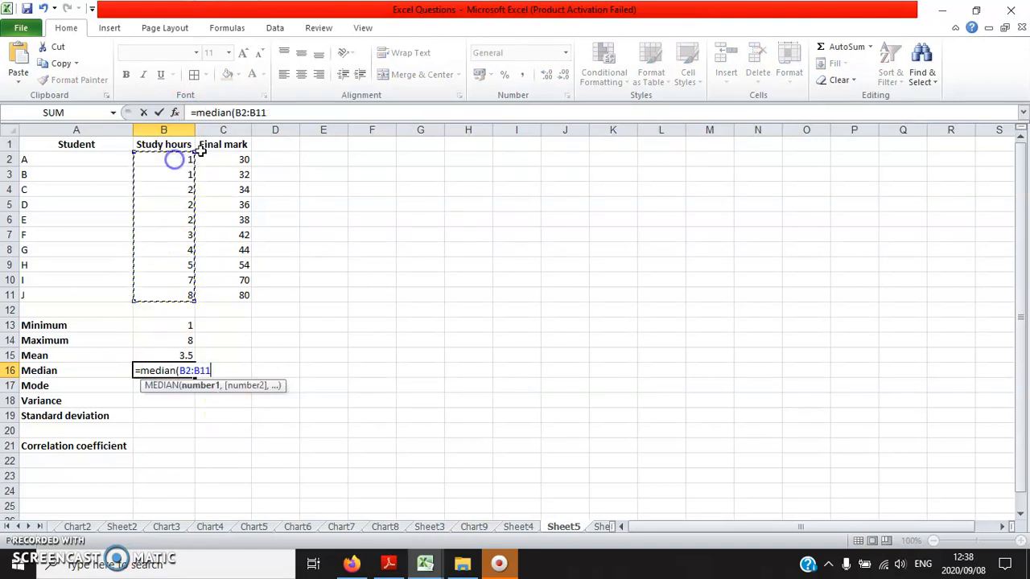
type(")")
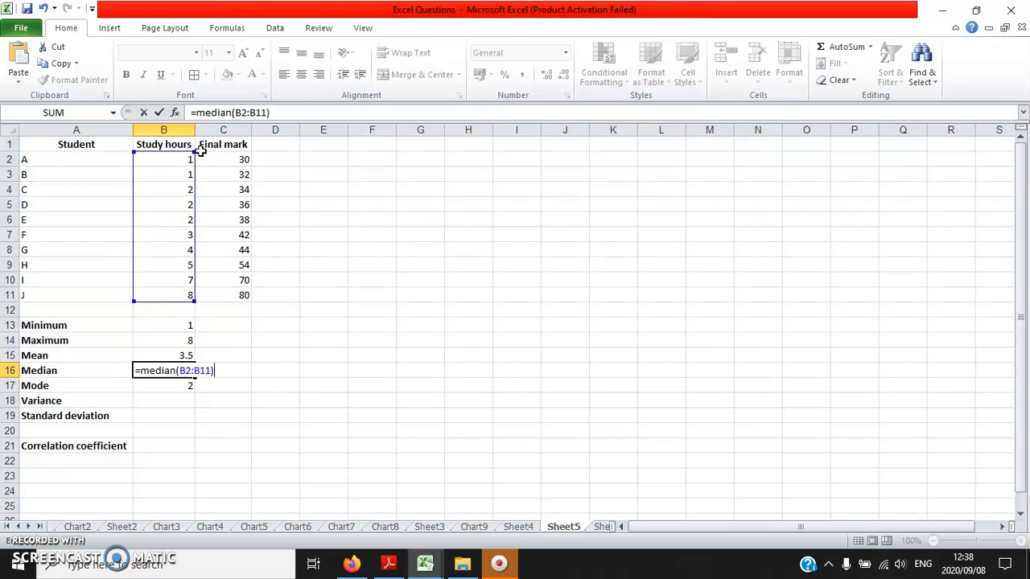
key("Return")
type("\\")
key("Escape")
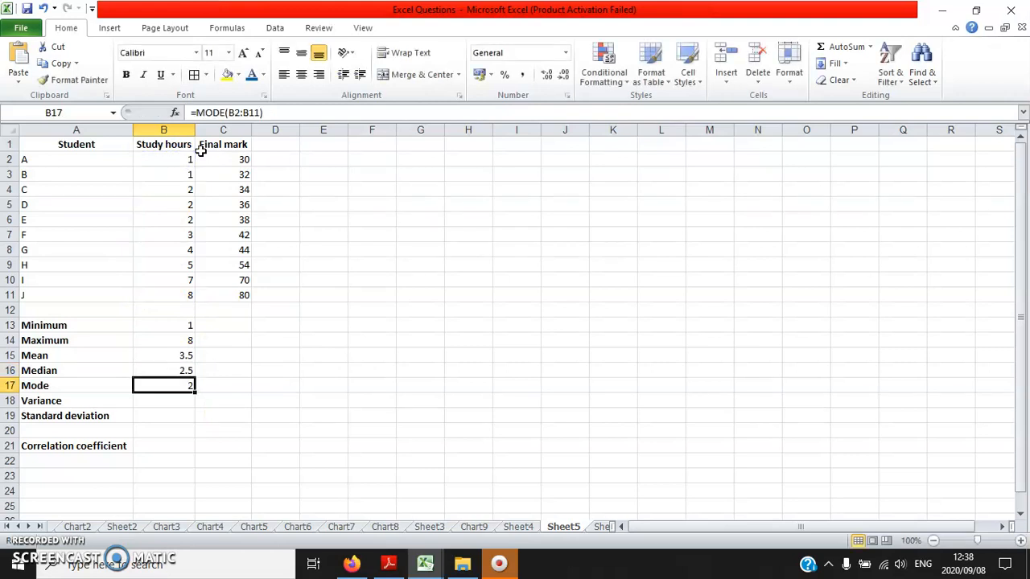
- Calculate the variance of the study hours in cell B18 with the formula =var(B2:B11)
key("Return")
type("=var")
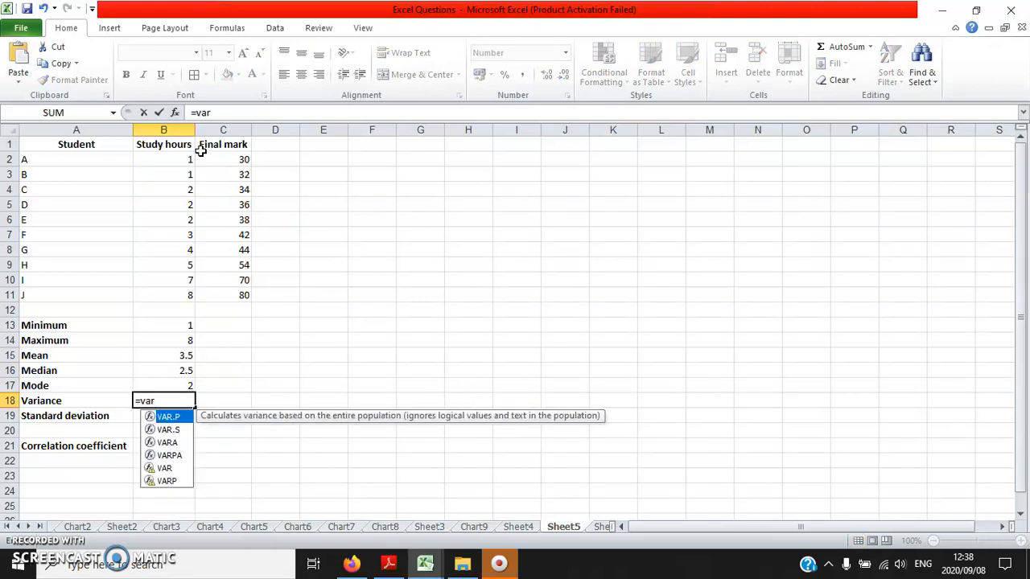
type("(")
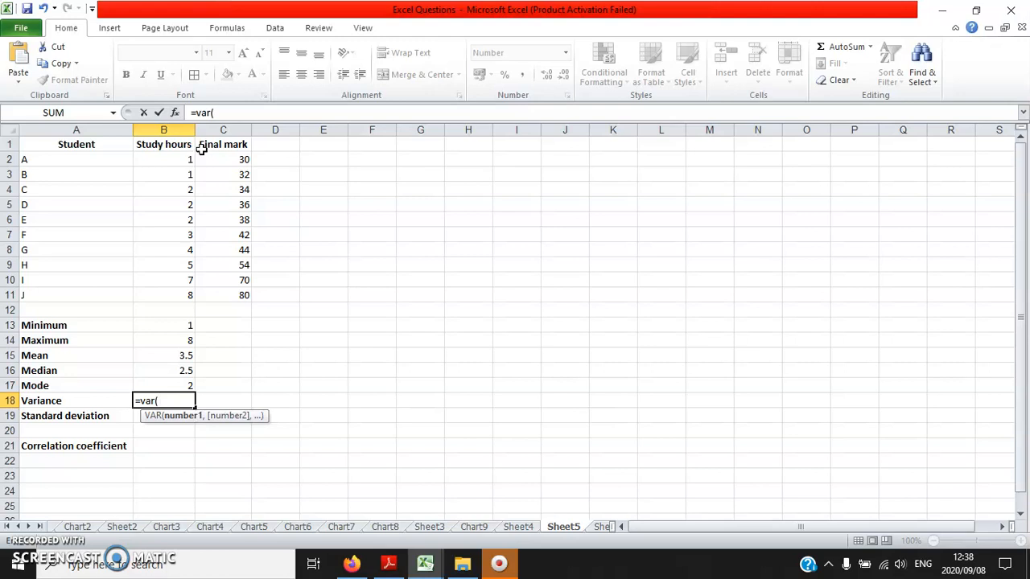
left_click_drag(163, 294, 176, 160)
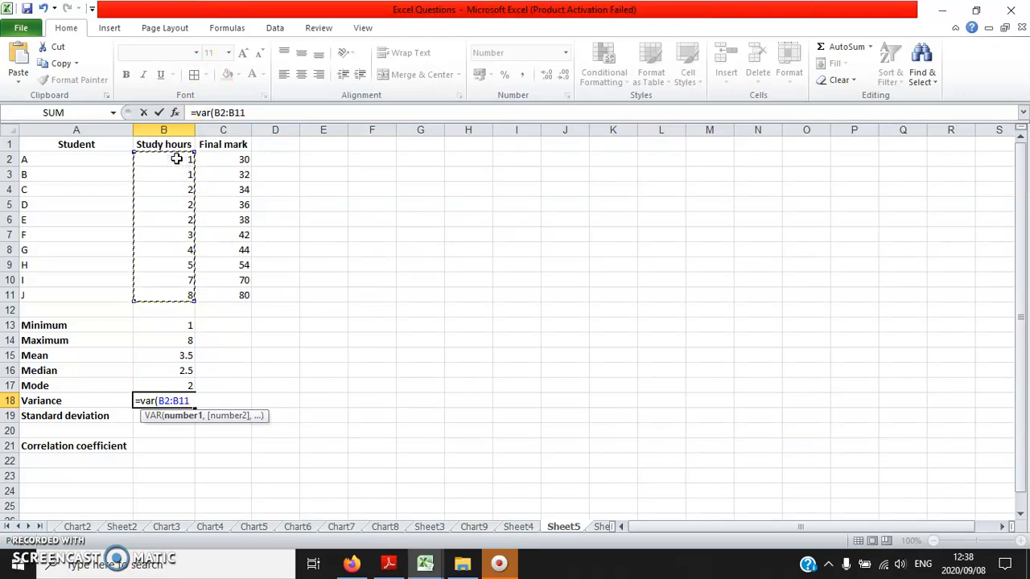
type(")")
key("Return")
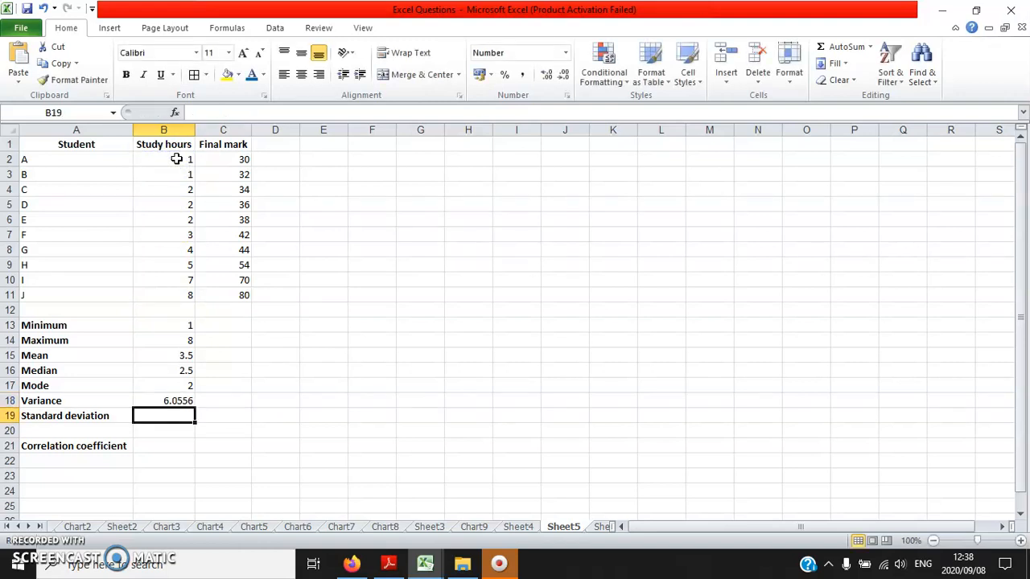
- Calculate the standard deviation of the study hours in cell B19 with the formula =stdev(B2:B11)
type("=")
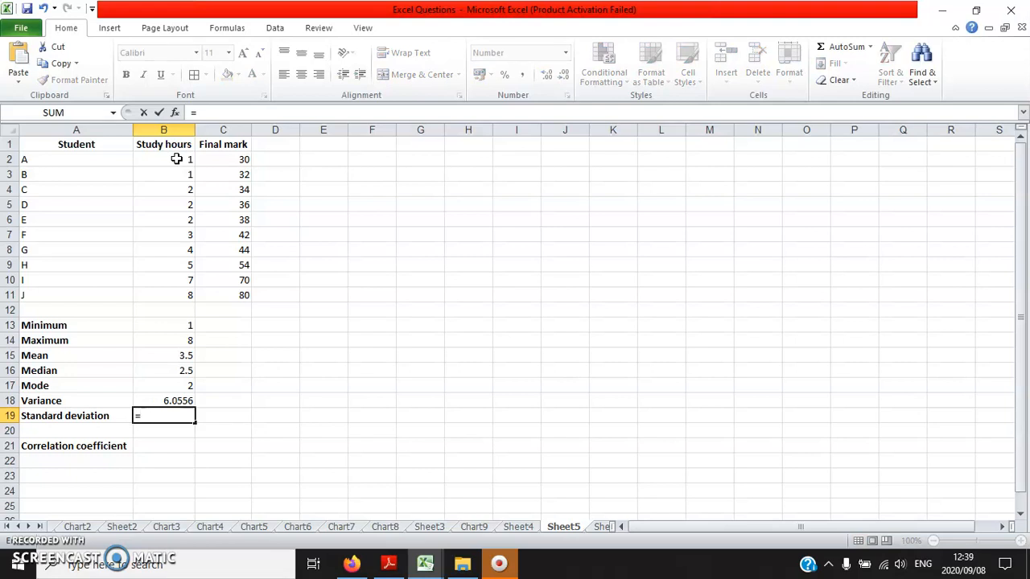
type("st")
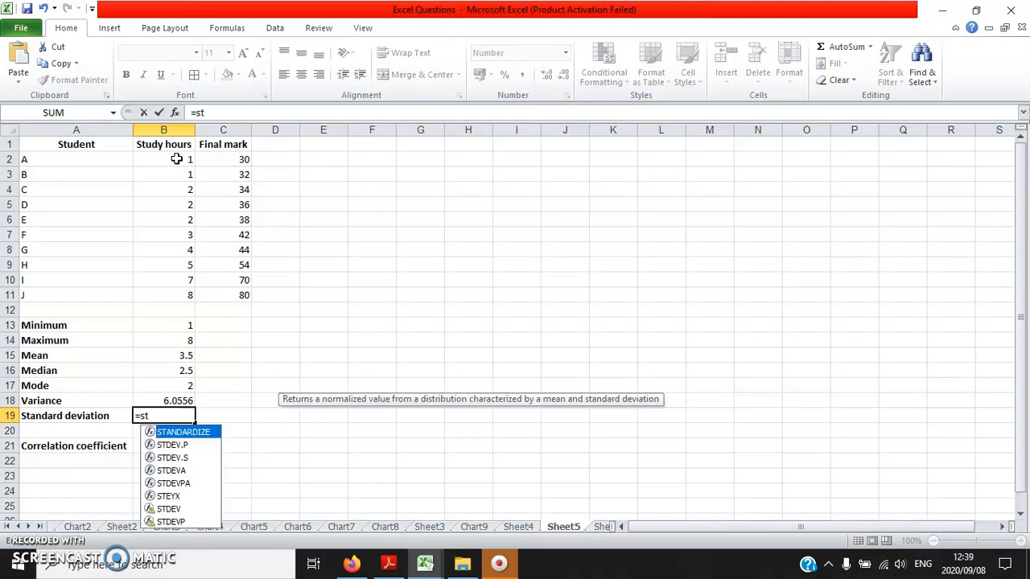
type("dev")
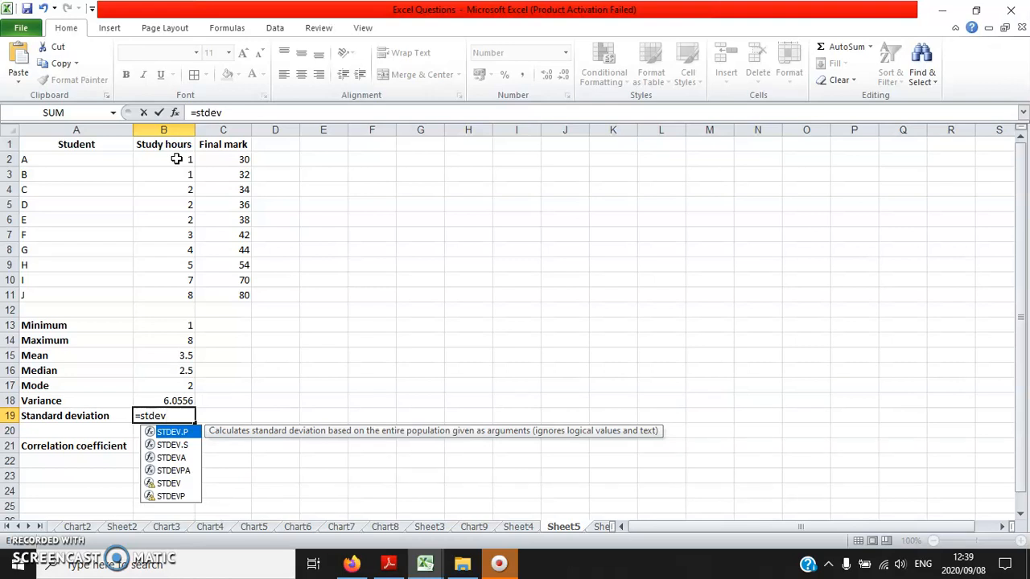
type("(")
left_click_drag(160, 291, 162, 158)
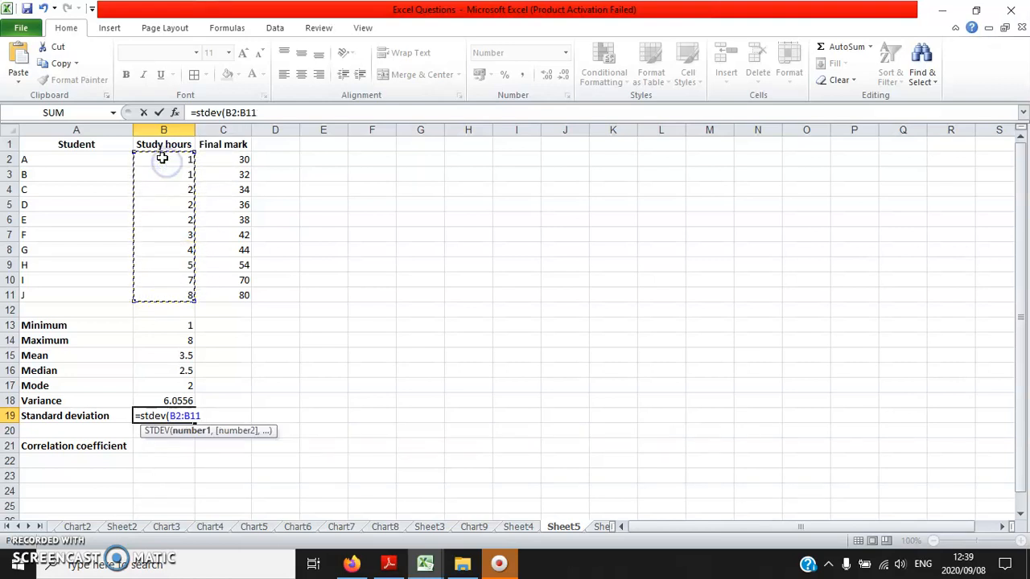
type(")")
key("Return")
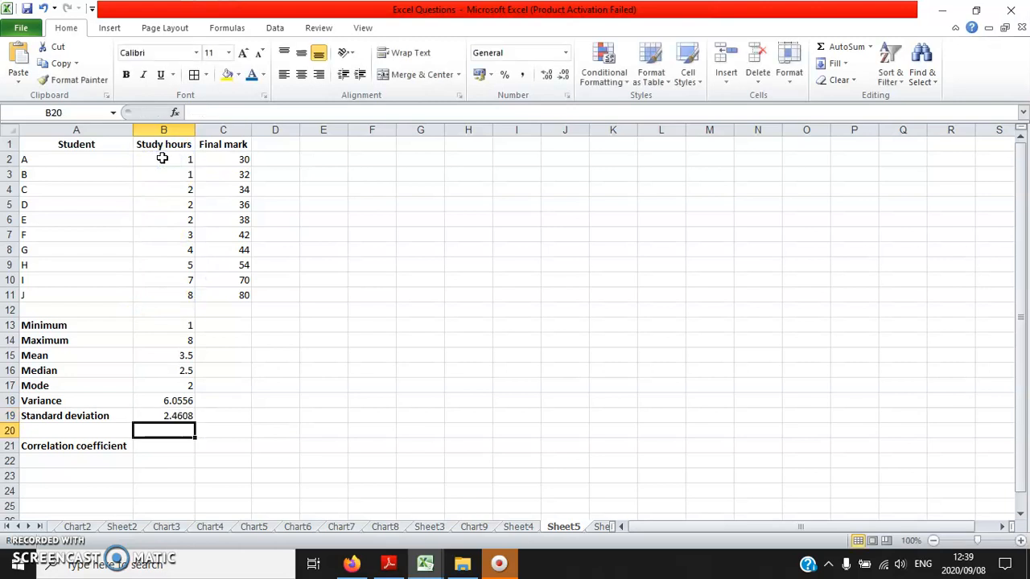
- Fill the study-hours statistics formulas in B13:B19 across to C13:C19 for the final marks
key("Down")
key("Up")
left_click_drag(236, 161, 225, 287)
left_click_drag(232, 160, 223, 290)
left_click(173, 325)
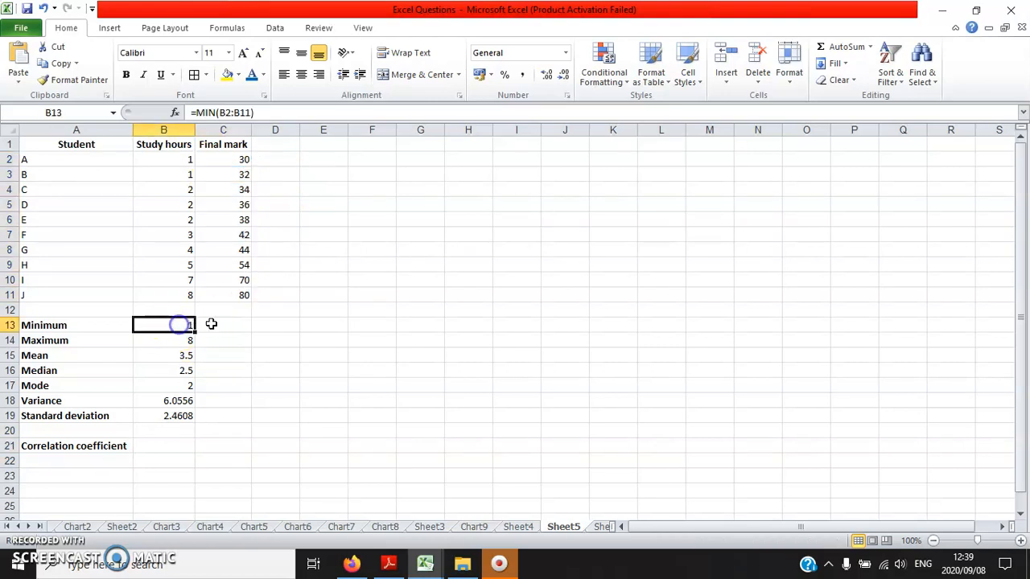
left_click(231, 383)
left_click_drag(175, 325, 172, 410)
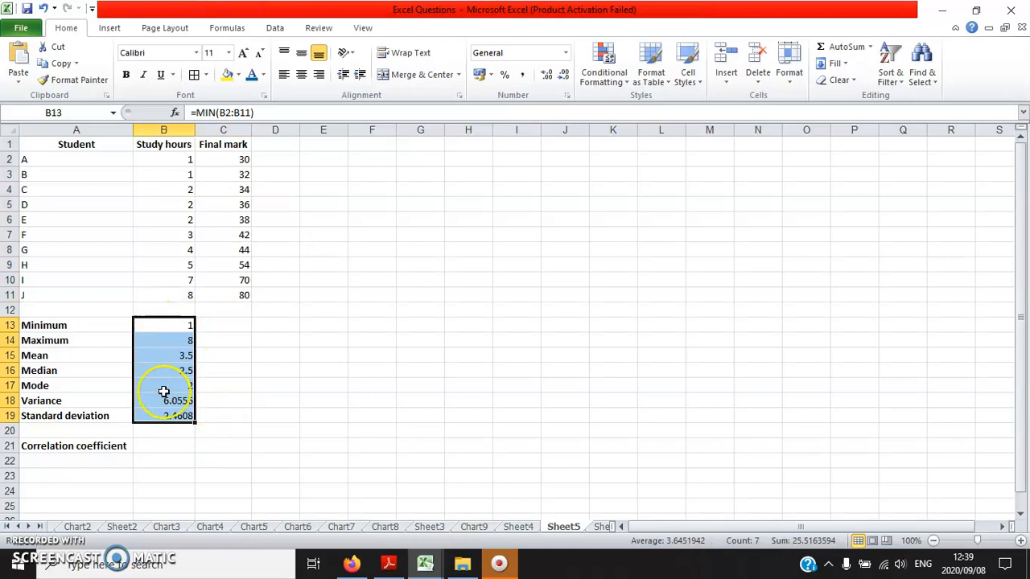
left_click_drag(150, 330, 178, 415)
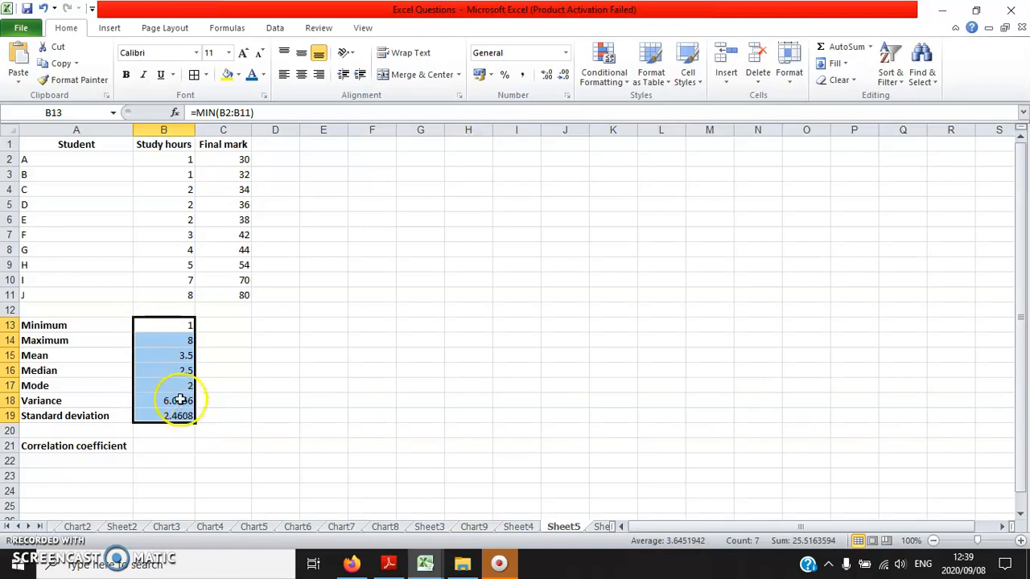
left_click_drag(193, 421, 193, 421)
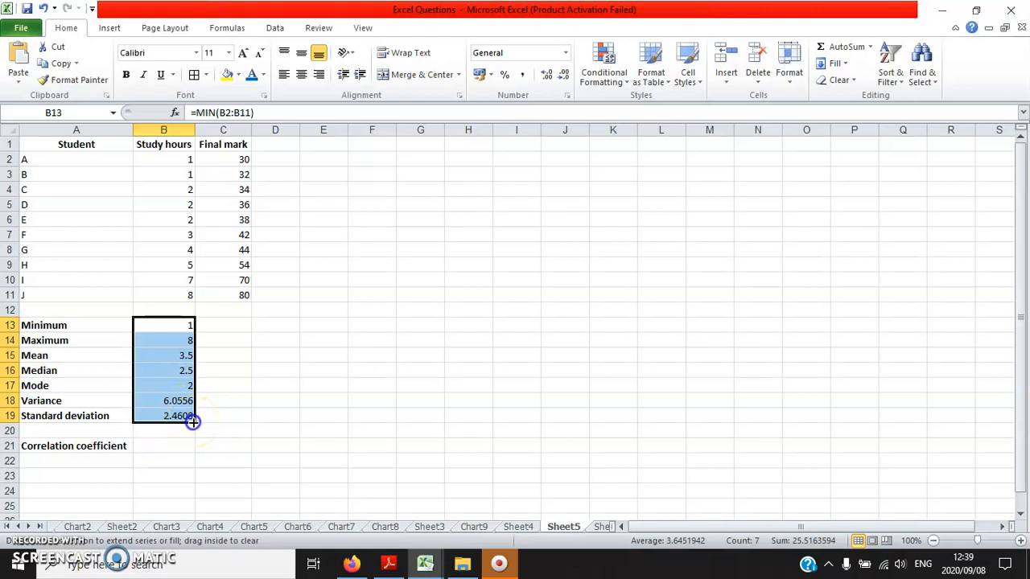
left_click_drag(193, 421, 257, 429)
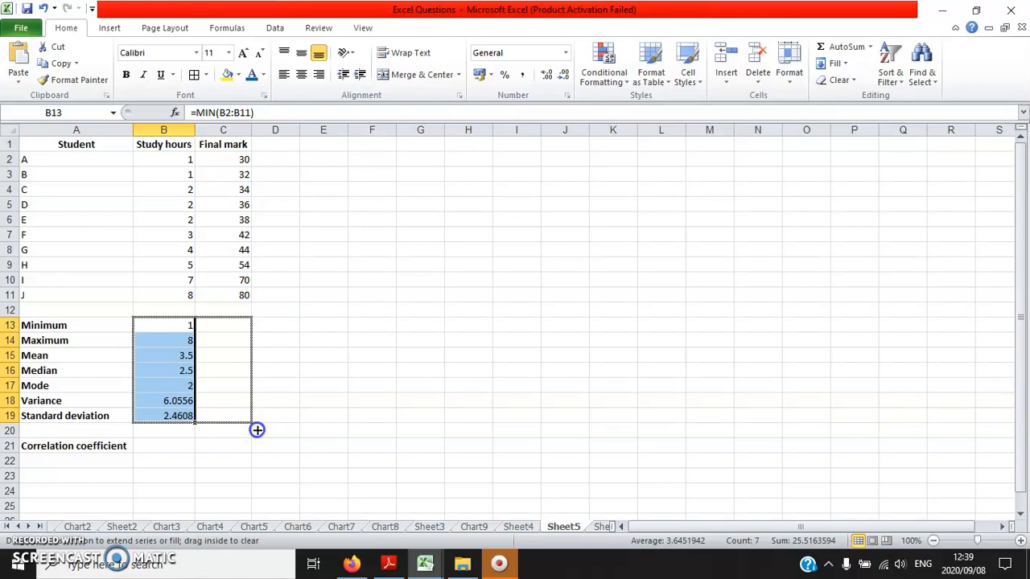
left_click_drag(257, 430, 256, 430)
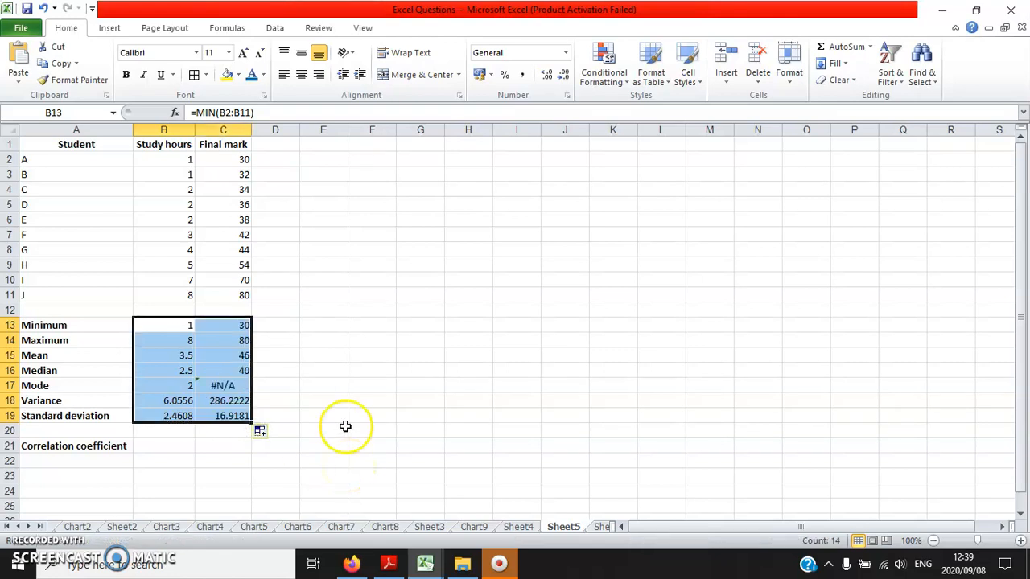
- Check the final-mark statistics in C13:C19 against the marks in C2:C11, including the minimum, maximum, median and mode
left_click(234, 326)
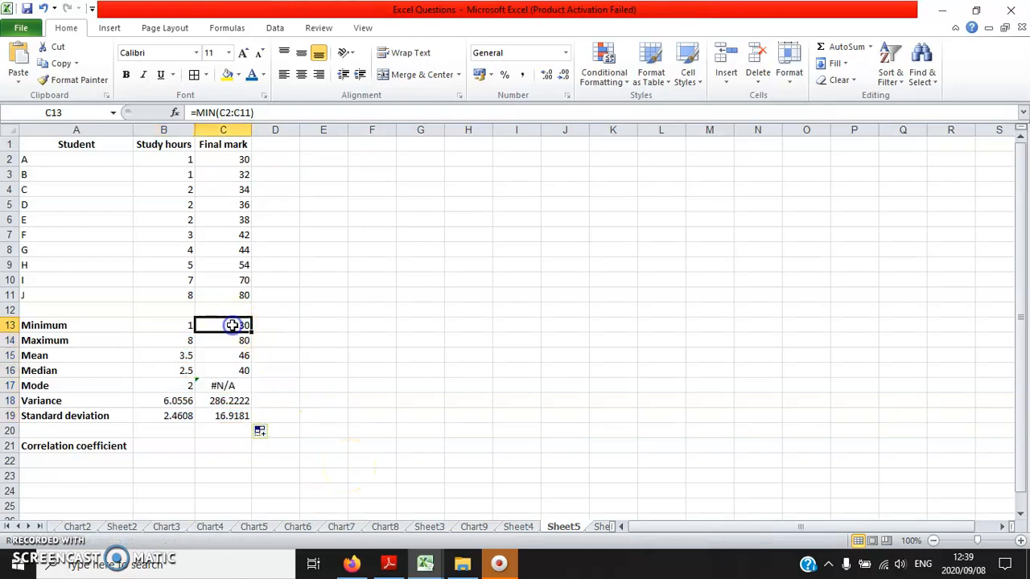
left_click(232, 159)
left_click(213, 325)
left_click(222, 341)
left_click(230, 295)
left_click(244, 354)
left_click(220, 372)
left_click_drag(238, 220, 238, 234)
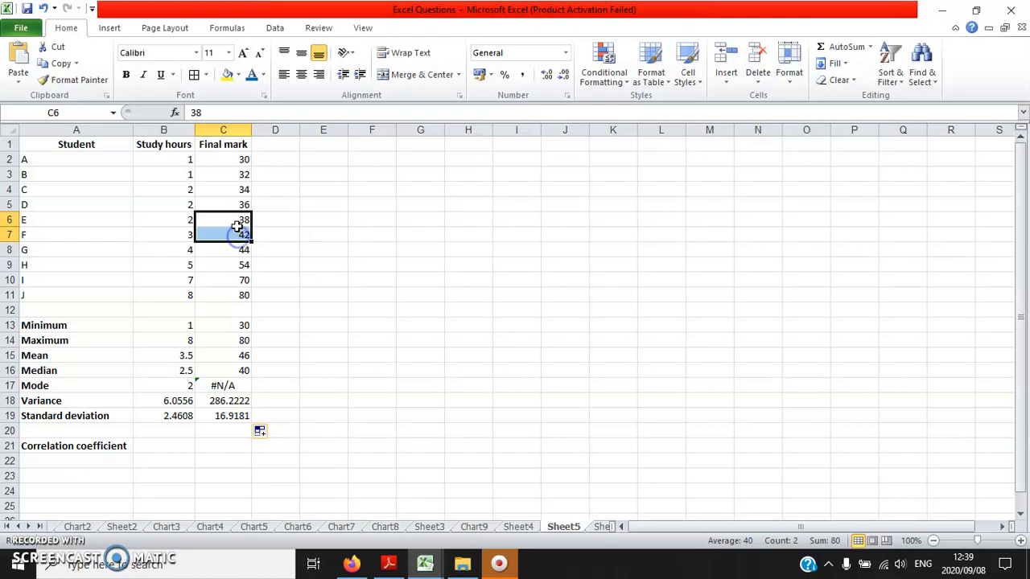
left_click(221, 387)
left_click_drag(216, 161, 218, 287)
left_click_drag(217, 159, 231, 288)
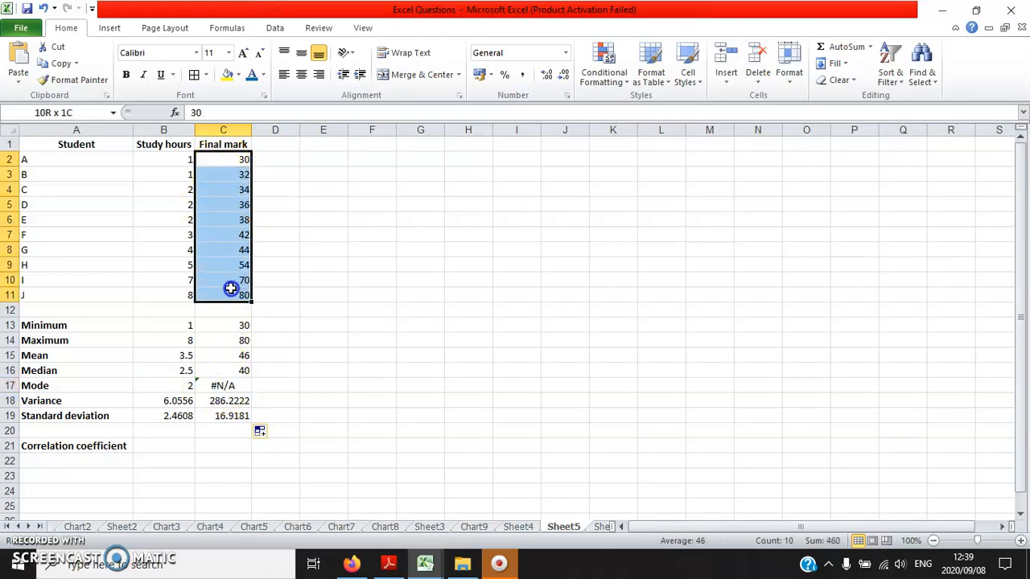
left_click_drag(221, 161, 214, 294)
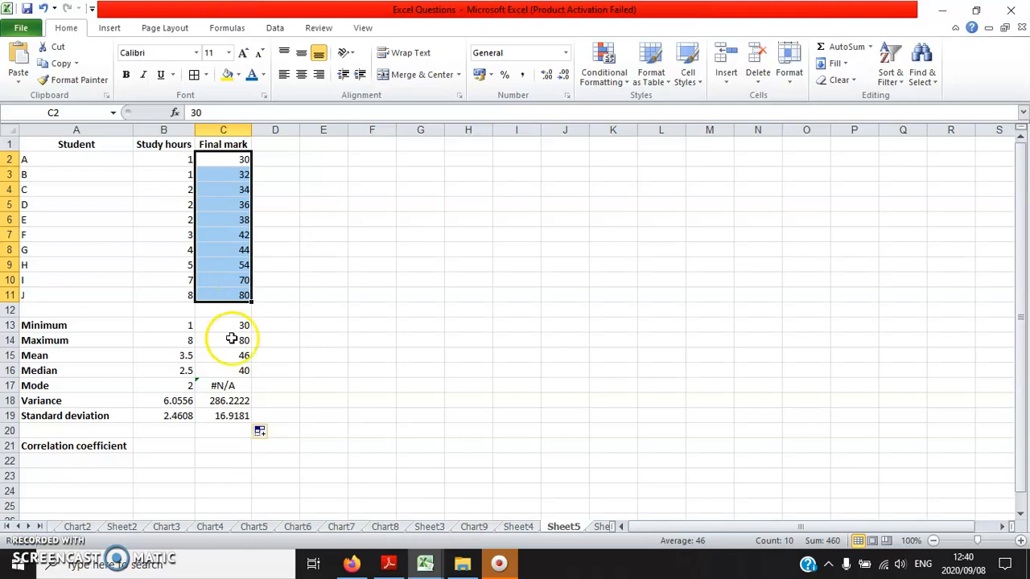
left_click(224, 400)
left_click(235, 415)
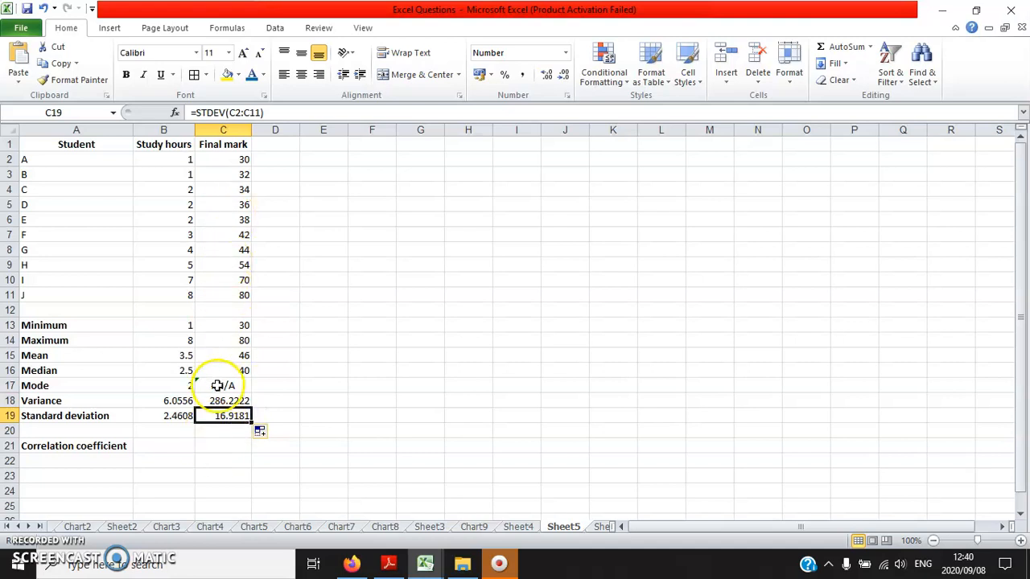
- Calculate the correlation coefficient between study hours and final marks in cell B21 with the formula =correl(B2:B11,C2:C11)
left_click(182, 448)
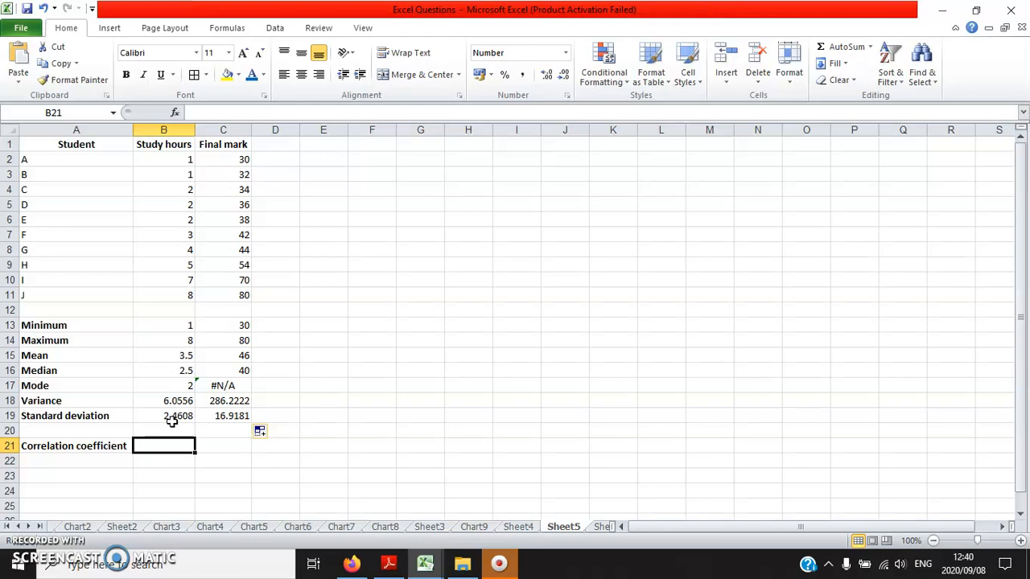
type("=")
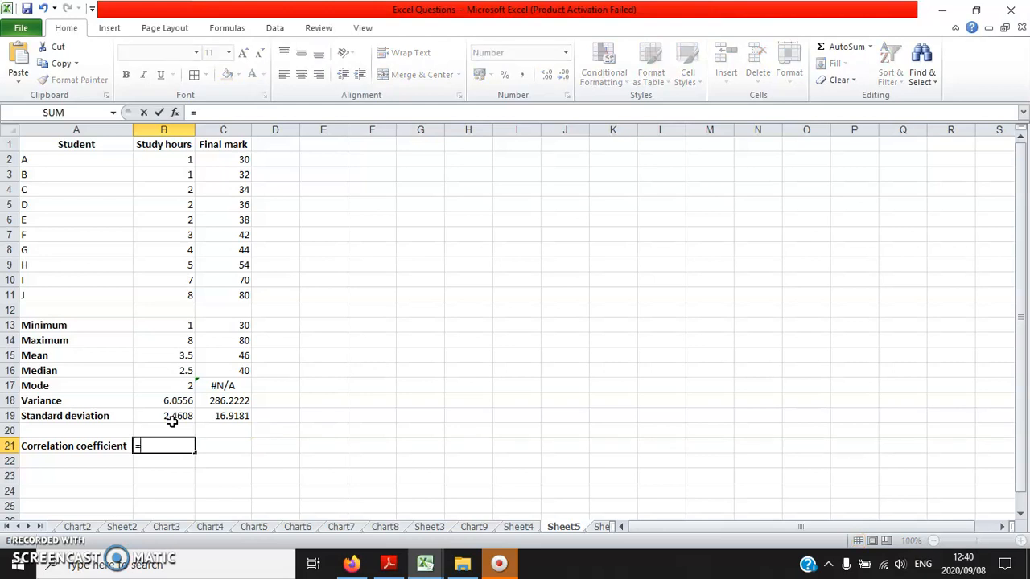
type("correl")
key("BackSpace")
key("BackSpace")
key("BackSpace")
type("el")
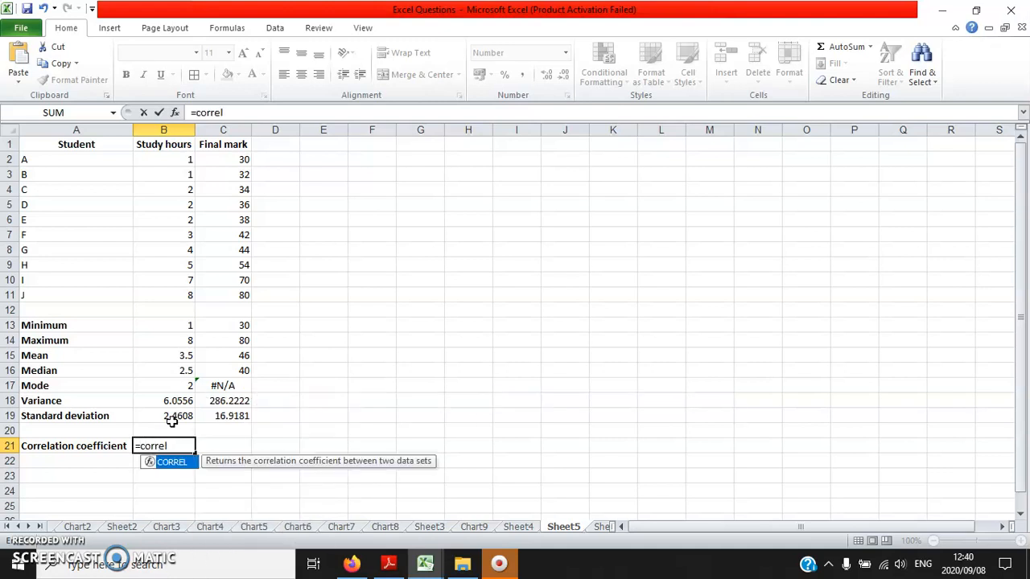
type("(")
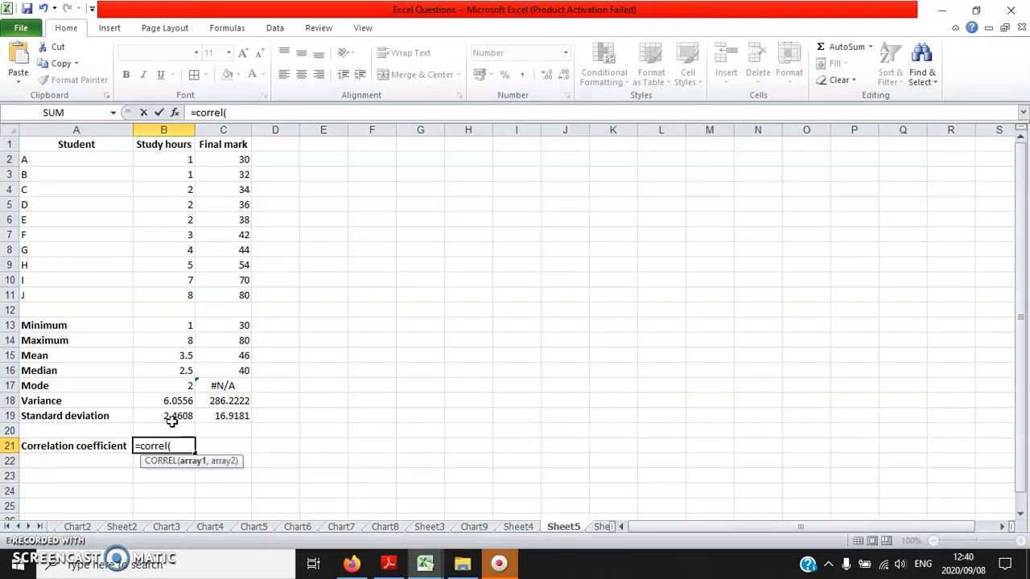
left_click(173, 158)
left_click_drag(172, 158, 174, 290)
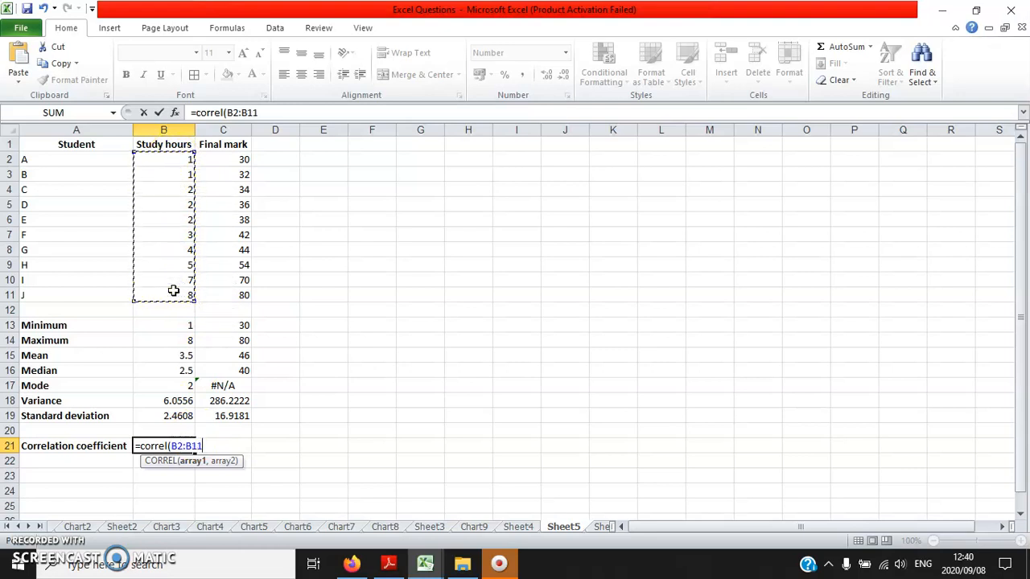
type(",")
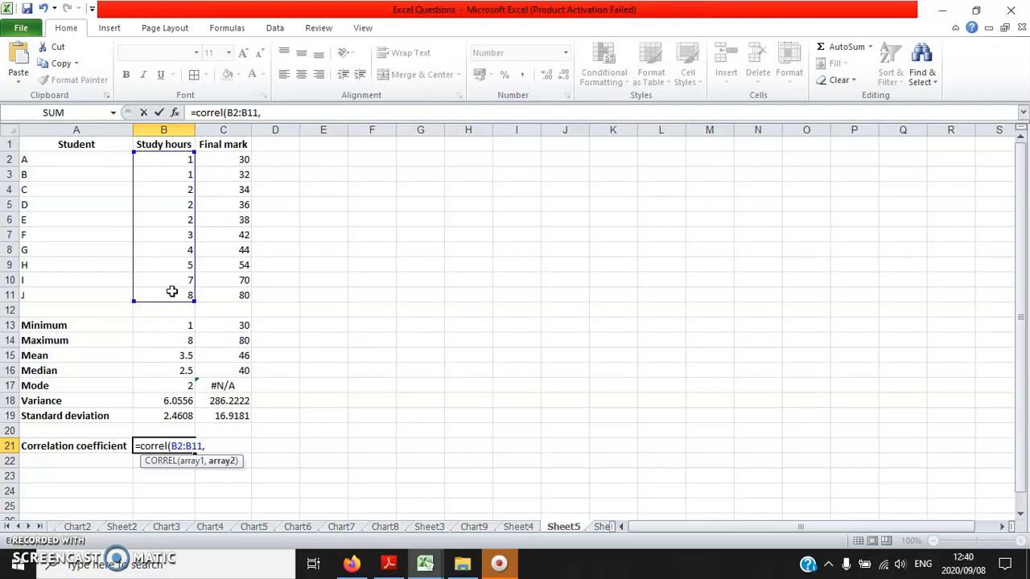
left_click_drag(229, 159, 232, 292)
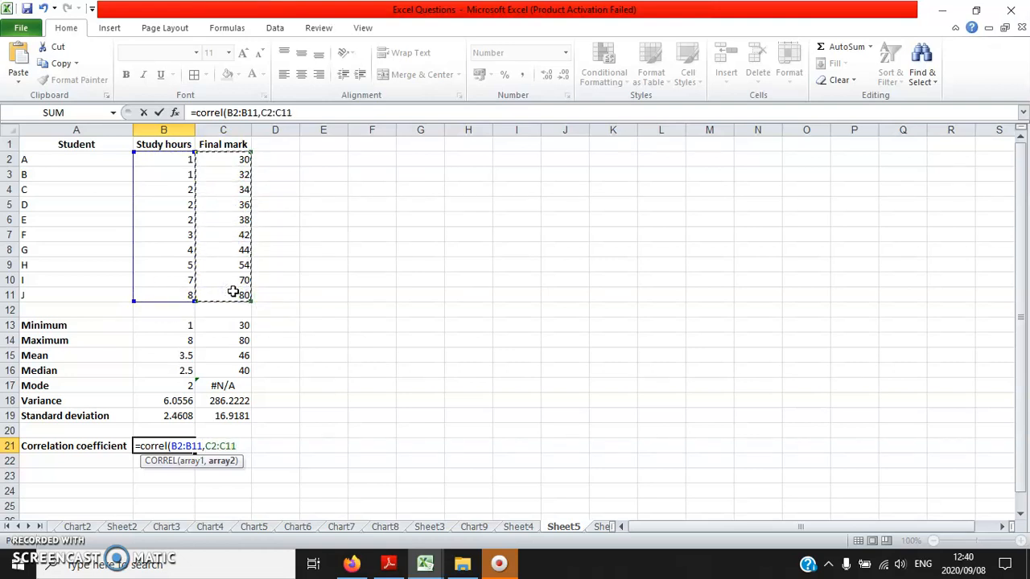
type(")")
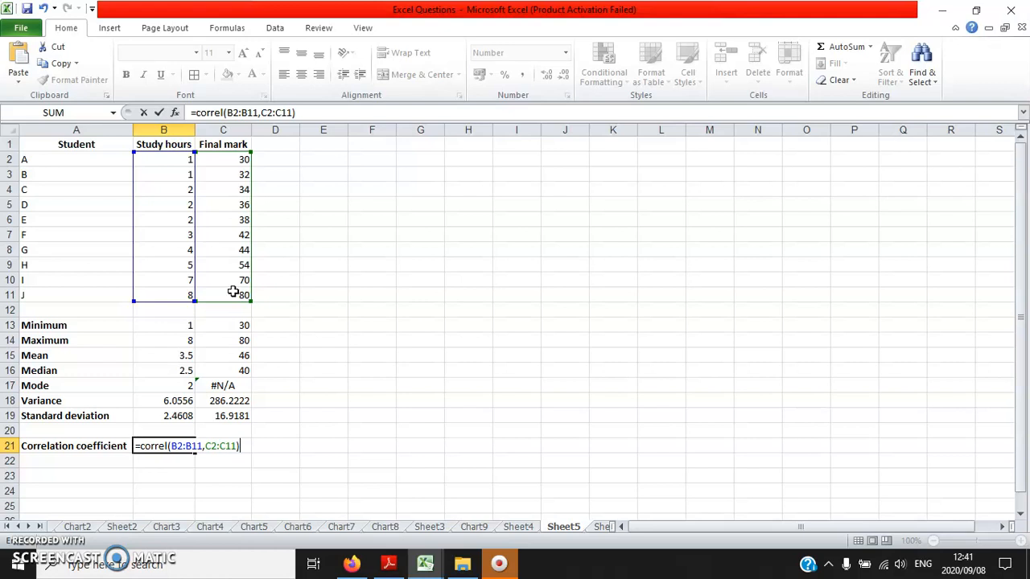
key("Return")
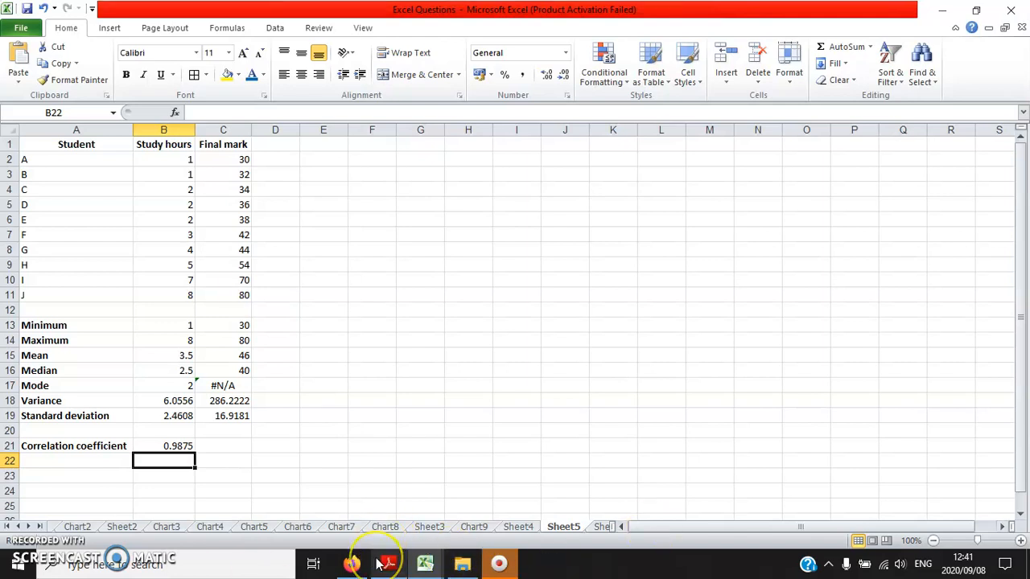
- Switch to Excel.pdf in Adobe Reader and view the statistical analyses slides through the scatter plot on page 31
left_click(100, 159)
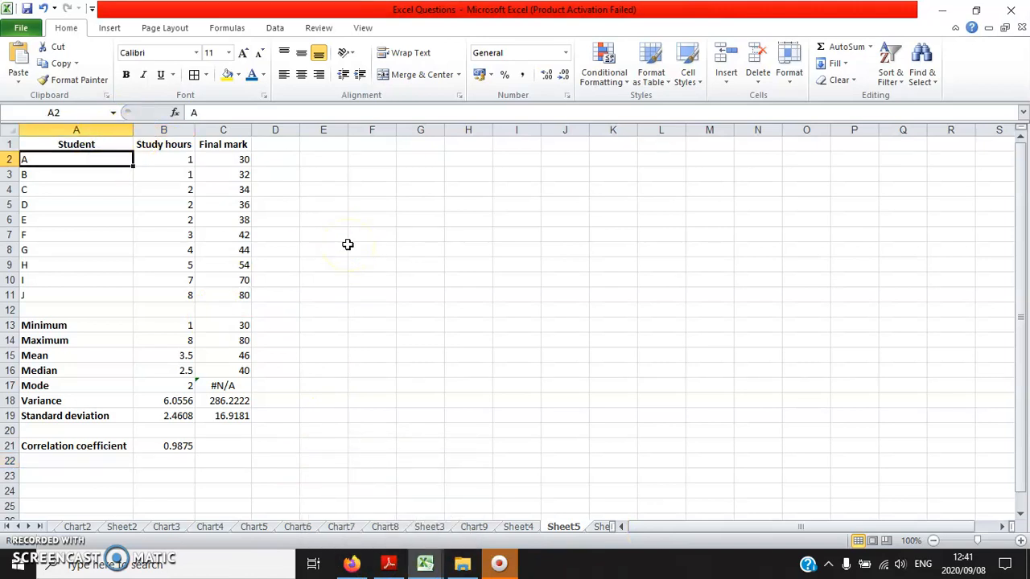
left_click(399, 566)
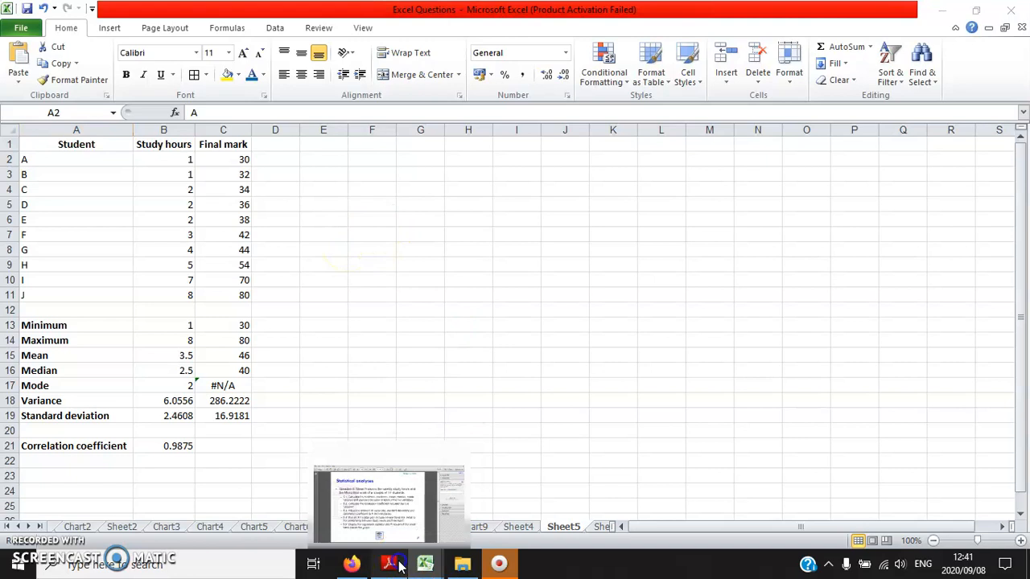
left_click(137, 311)
scroll(140, 311, "down", 2)
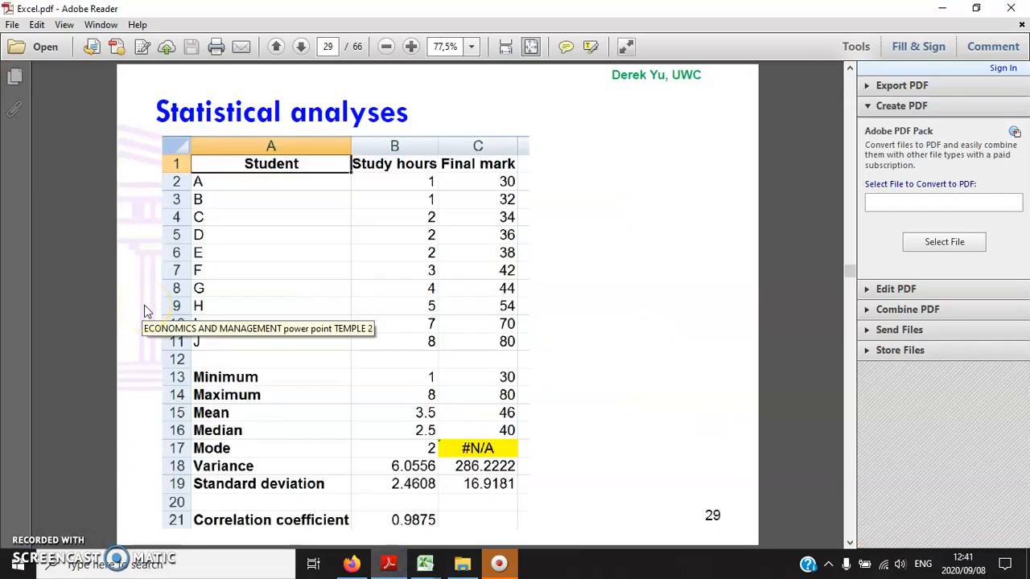
scroll(145, 308, "down", 2)
scroll(144, 306, "down", 2)
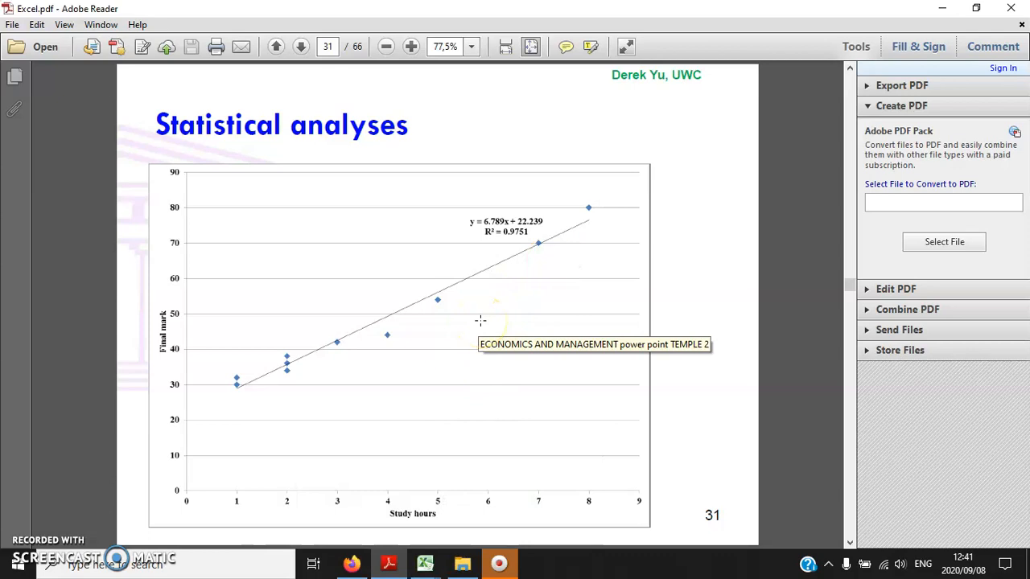
- Return to the Excel workbook and insert a markers-only scatter chart from the study hours and final marks in B1:C11
left_click(431, 567)
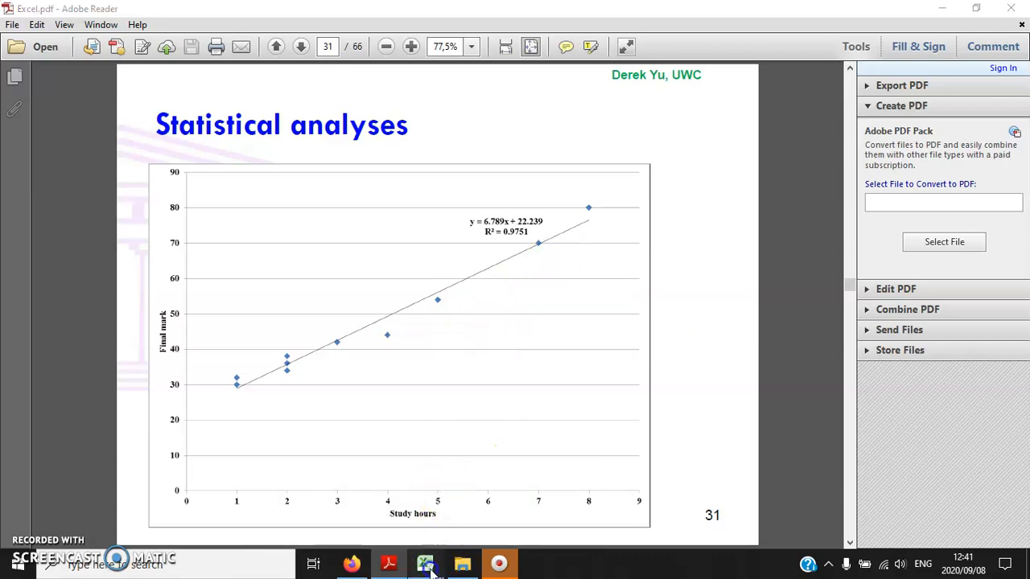
left_click(391, 534)
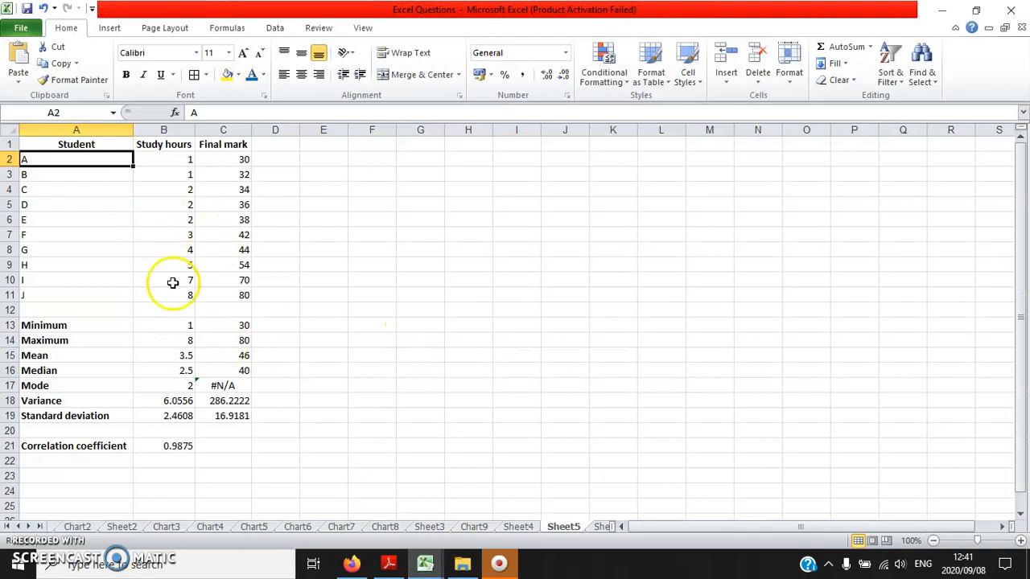
left_click_drag(170, 295, 193, 146)
left_click(110, 27)
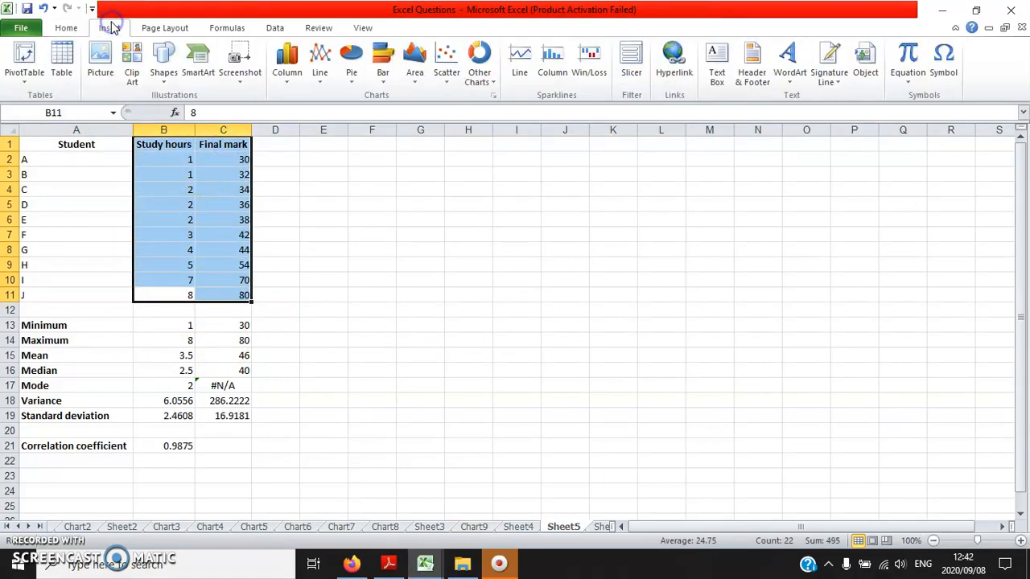
left_click(448, 63)
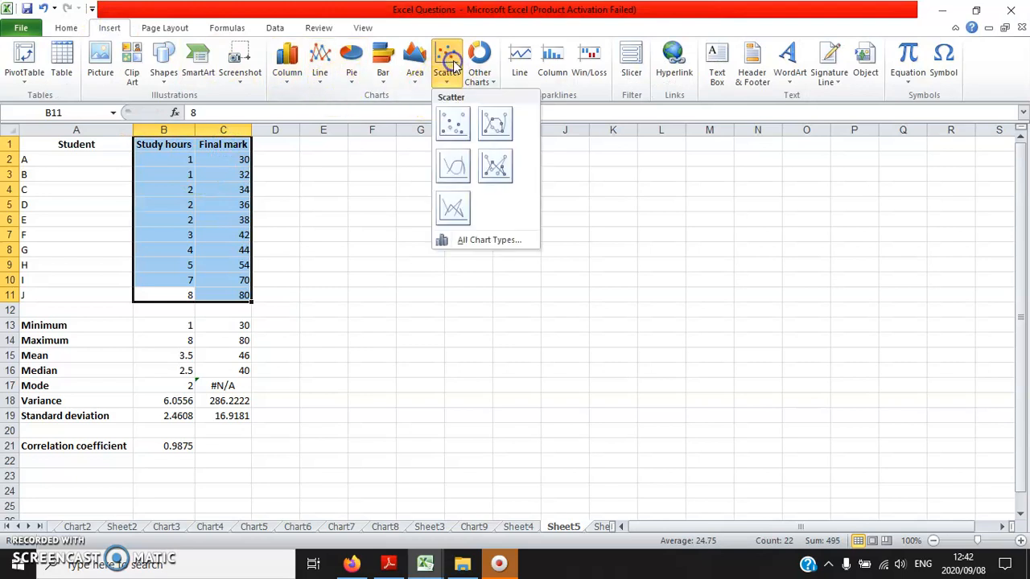
left_click(453, 127)
- Remove the Final mark legend from the scatter chart
left_click(550, 249)
key("Delete")
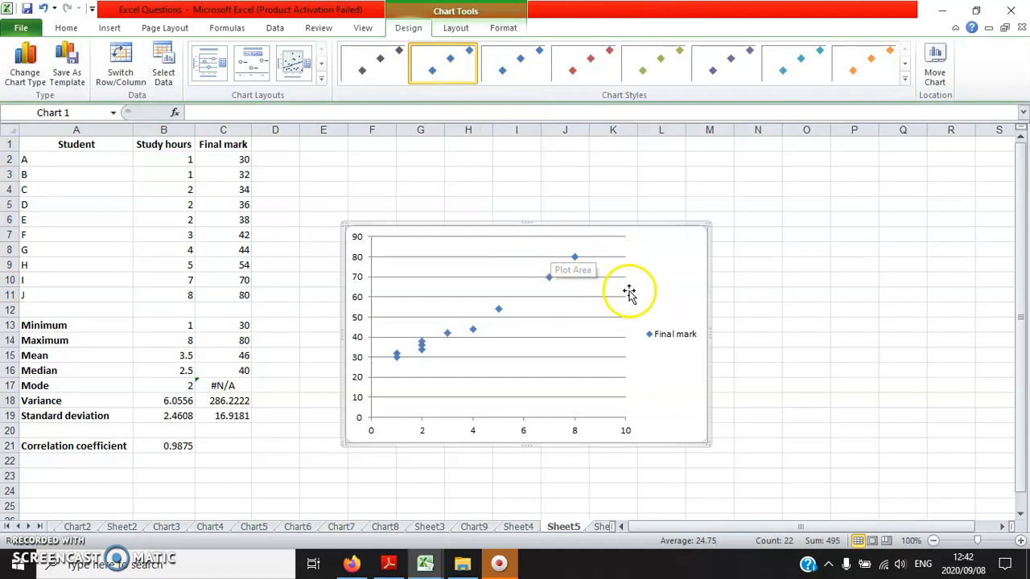
left_click(663, 344)
key("Delete")
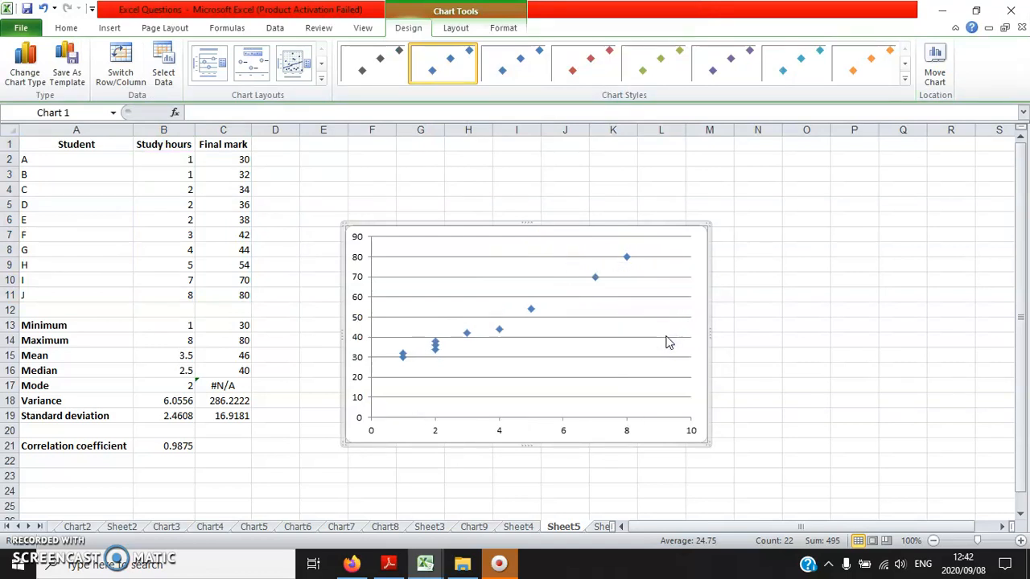
- Add a linear trendline showing its equation and R-squared value, and move that label into the clear space above the line
right_click(498, 331)
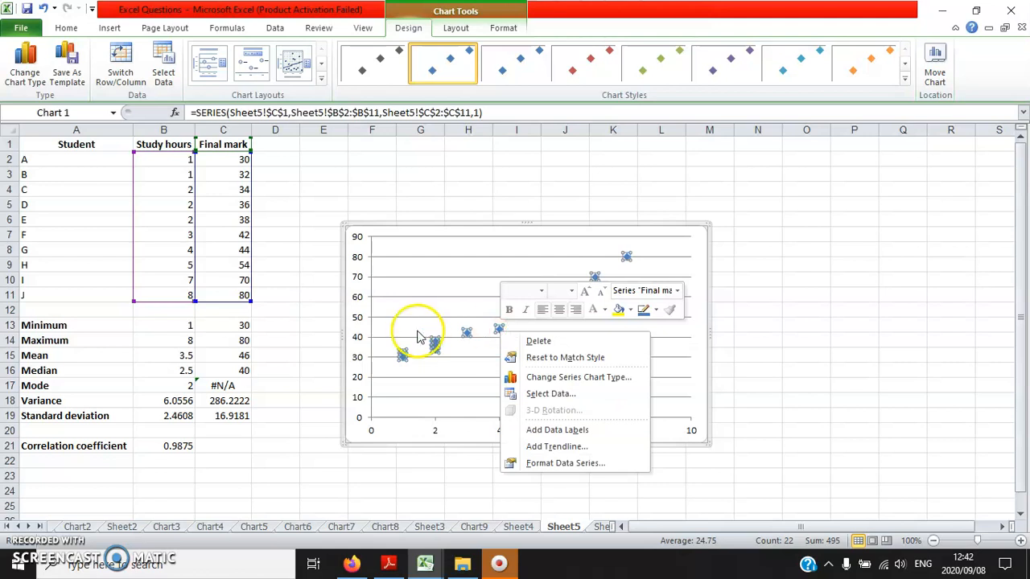
left_click(576, 448)
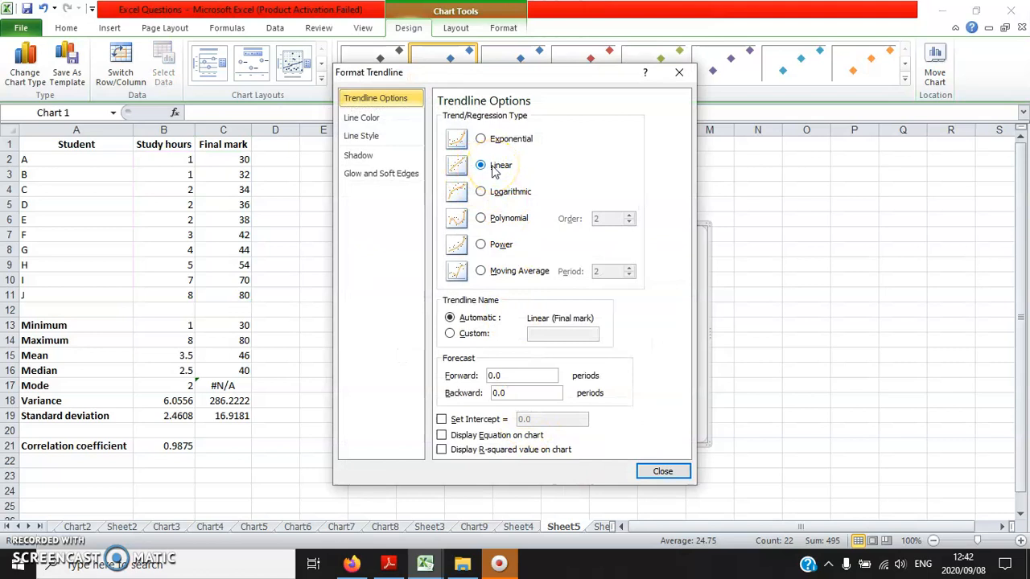
left_click(441, 435)
left_click(440, 450)
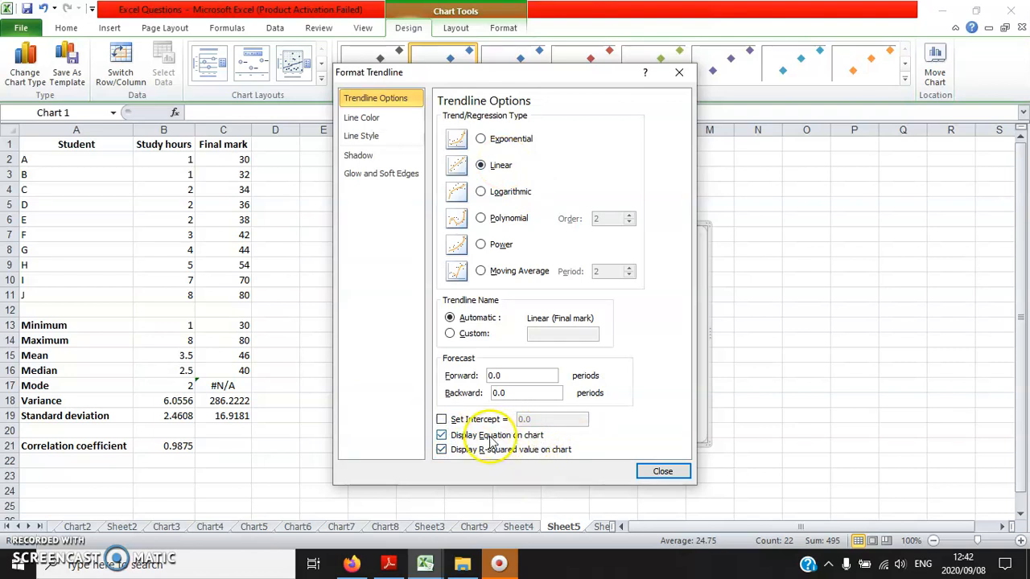
left_click(662, 471)
left_click_drag(577, 277, 526, 277)
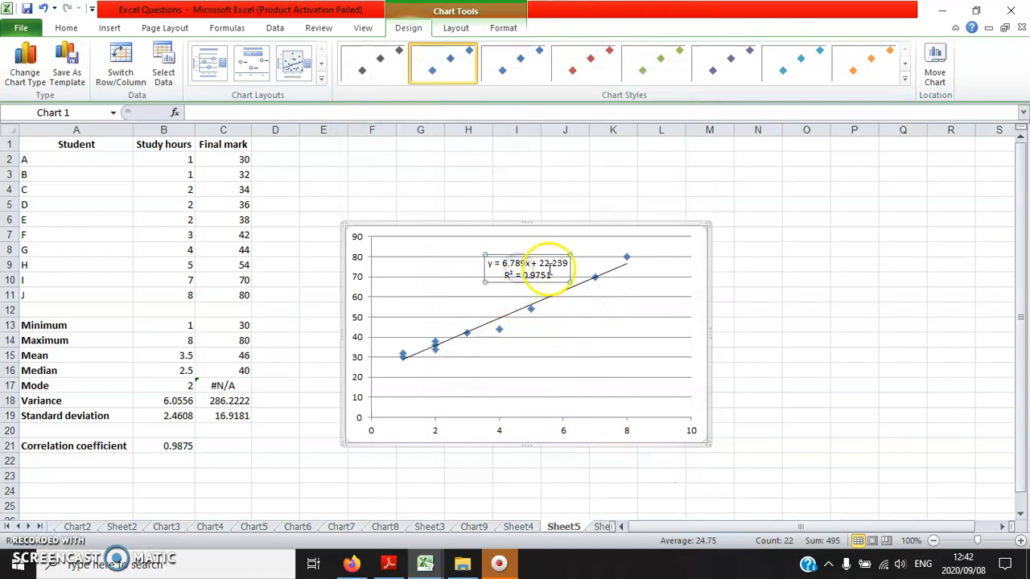
- Move the scatter chart to a new chart sheet of its own
right_click(535, 431)
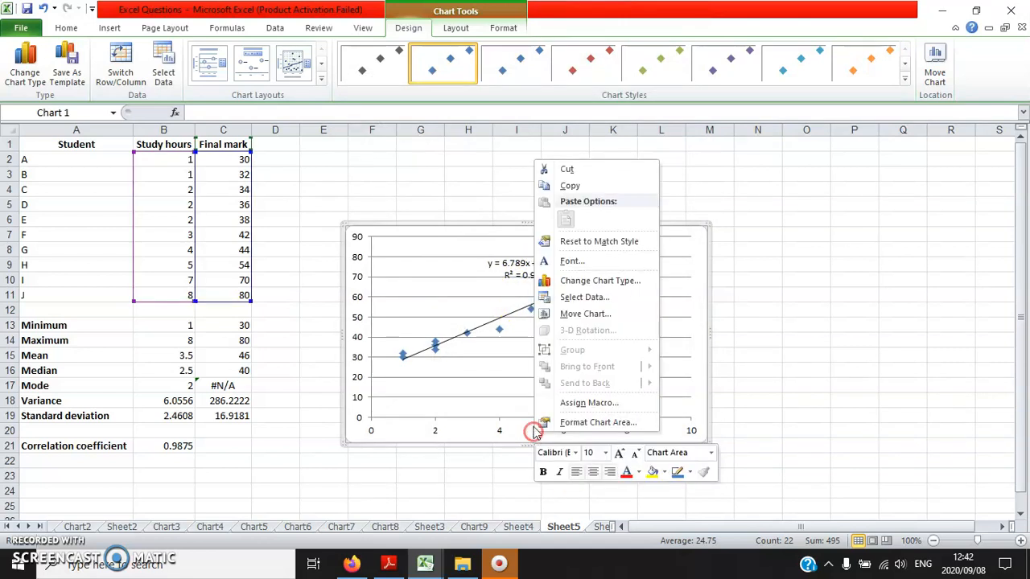
left_click(585, 314)
left_click(482, 291)
left_click(653, 365)
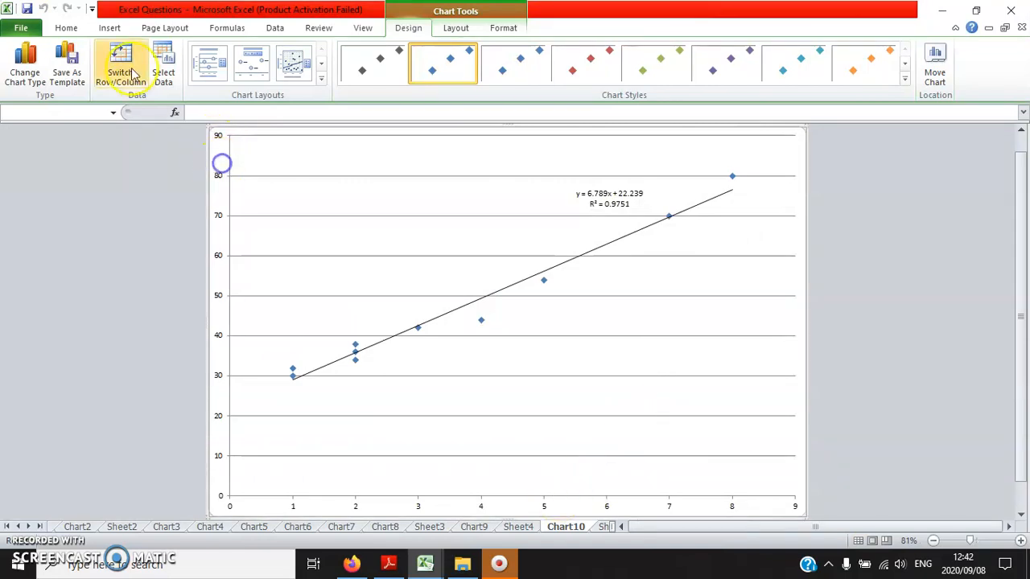
- Enlarge all of the chart's text to font size 18
left_click(66, 27)
left_click(242, 55)
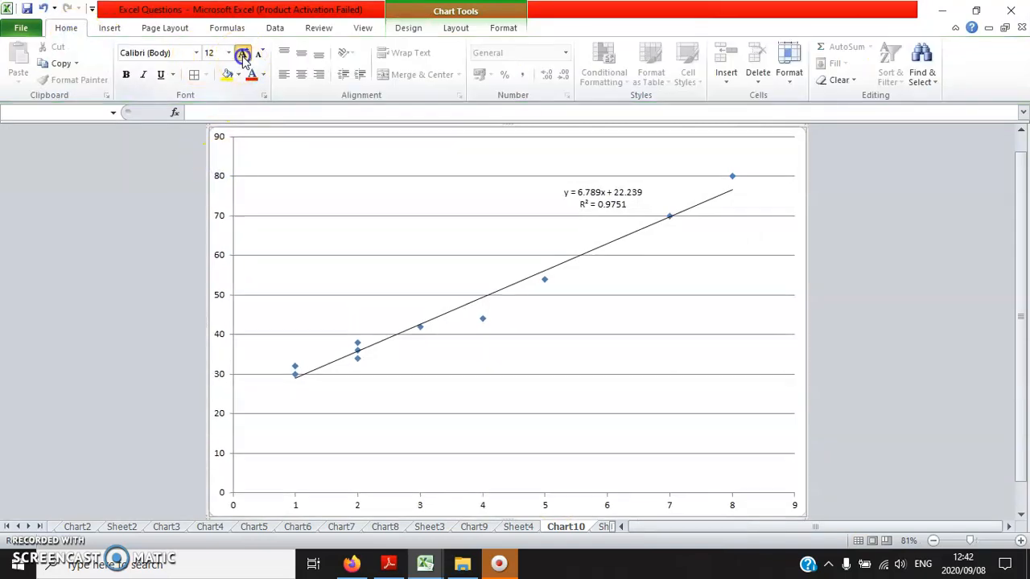
left_click(241, 55)
left_click(241, 55)
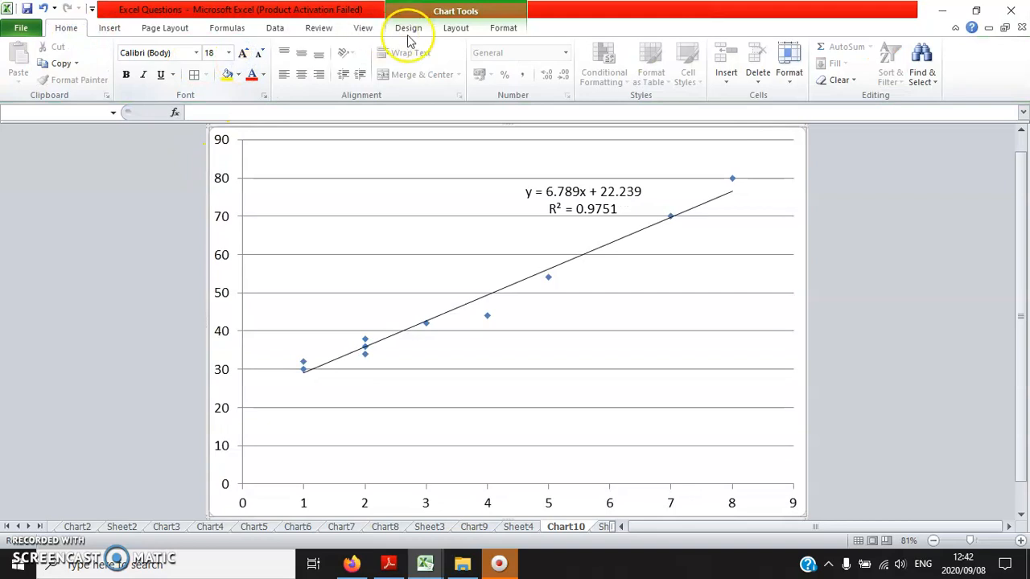
- Add a horizontal axis title below the axis reading "Study hours"
left_click(456, 29)
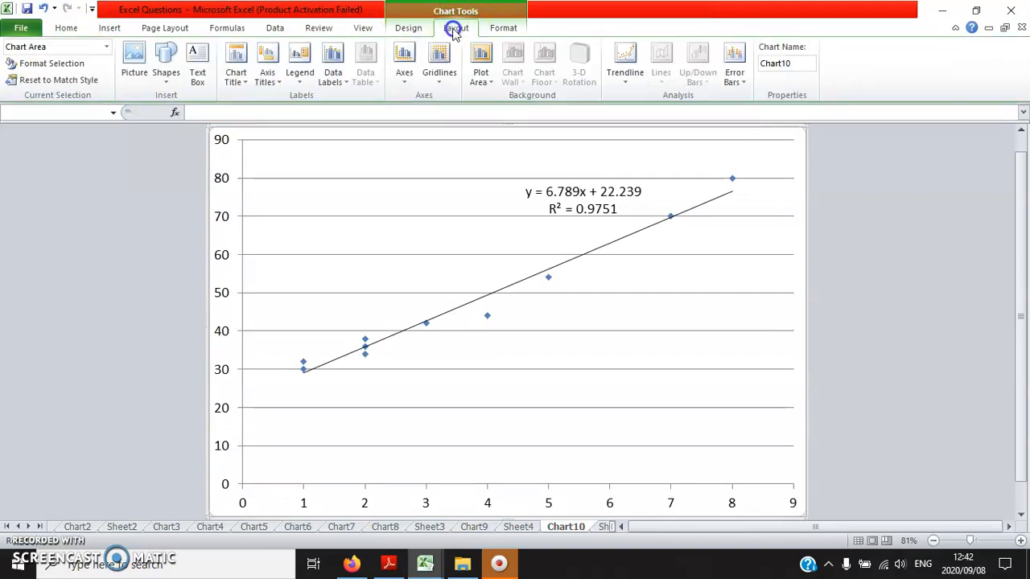
left_click(275, 78)
mouse_move(345, 98)
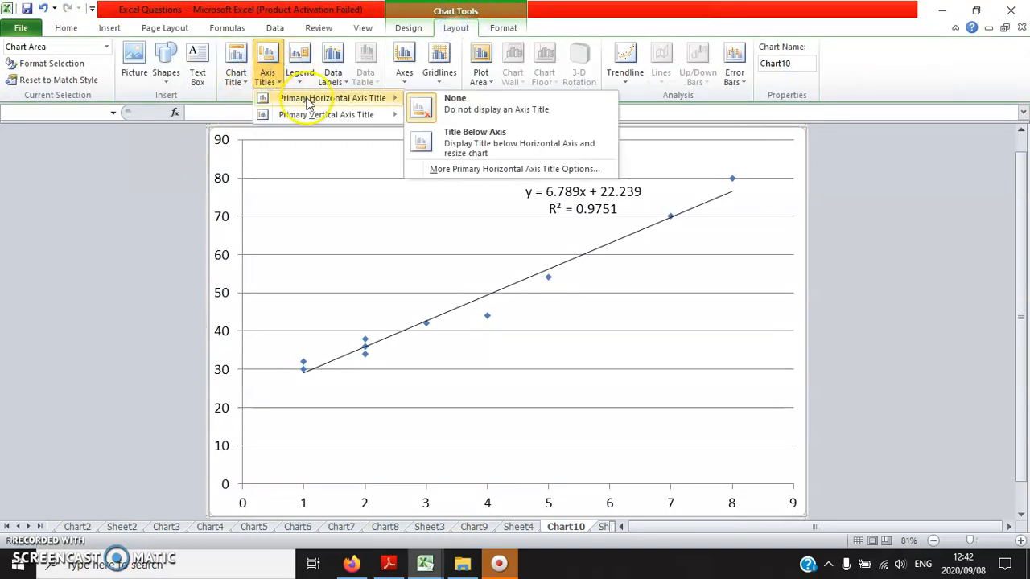
left_click(468, 150)
left_click_drag(487, 498, 558, 497)
type("Study hours")
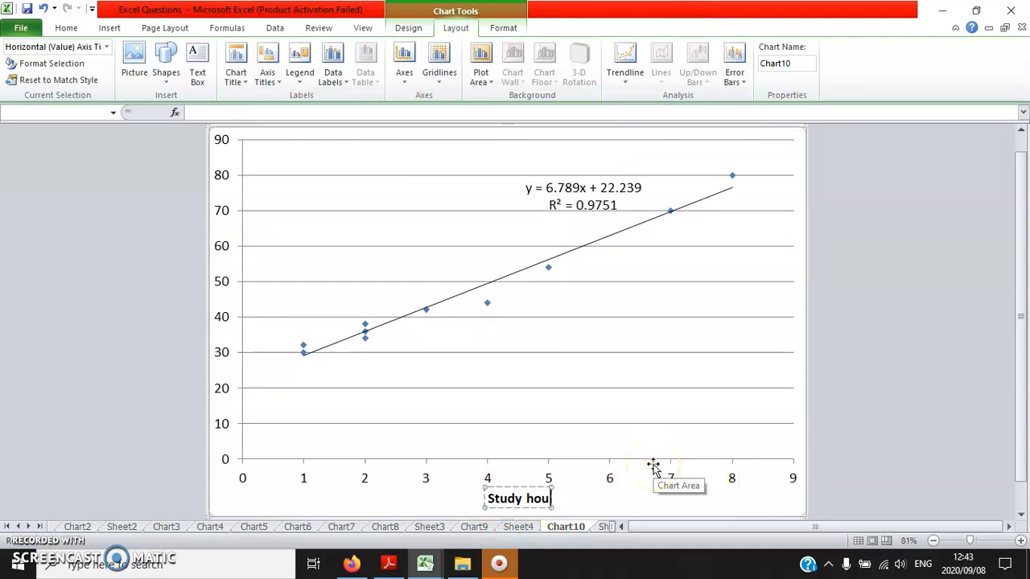
- Add a rotated vertical axis title reading "Final mark" and deselect the chart
left_click(265, 84)
mouse_move(322, 115)
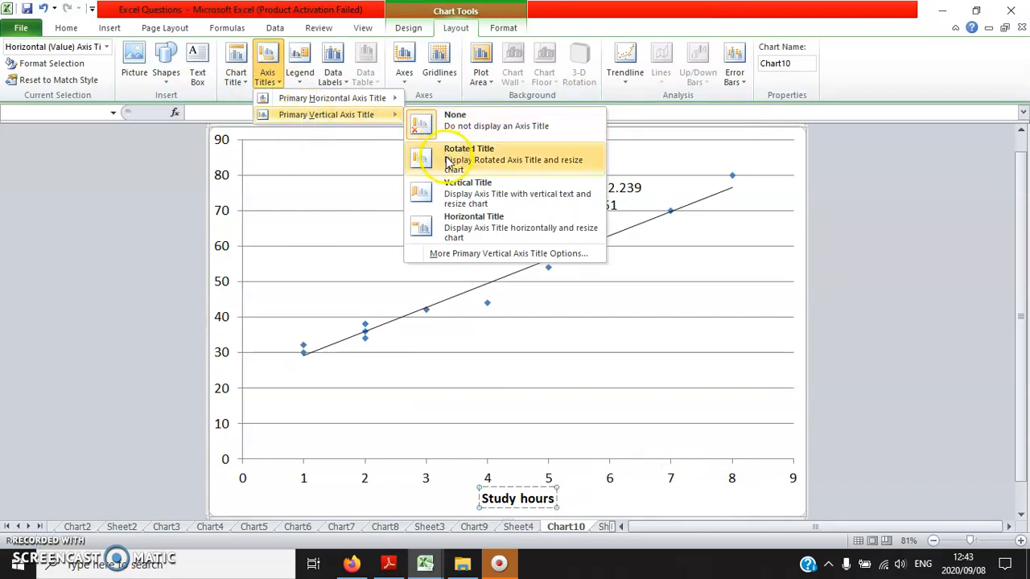
left_click(543, 160)
left_click(543, 160)
left_click_drag(229, 272, 227, 317)
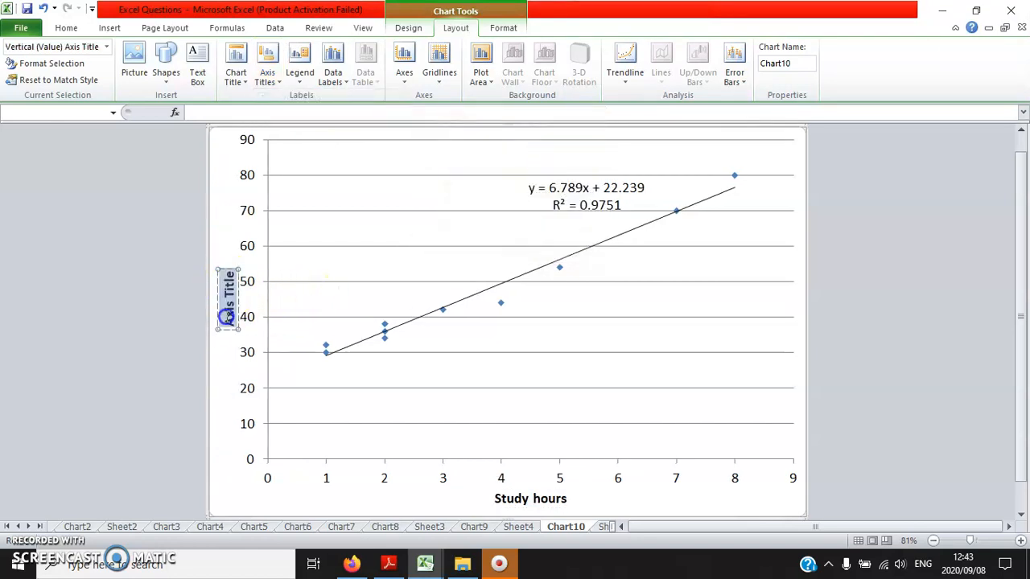
type("Final")
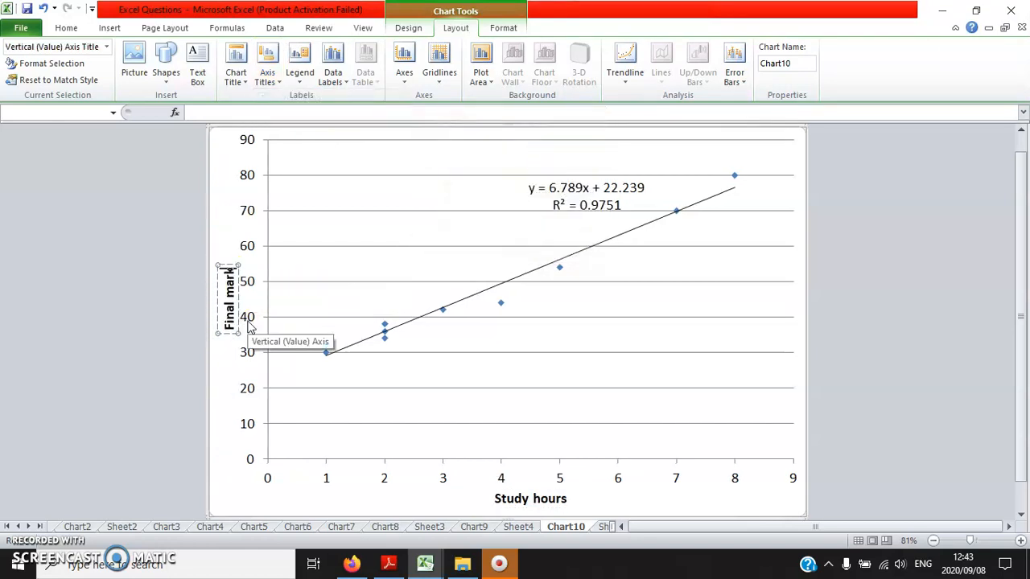
type(" mark")
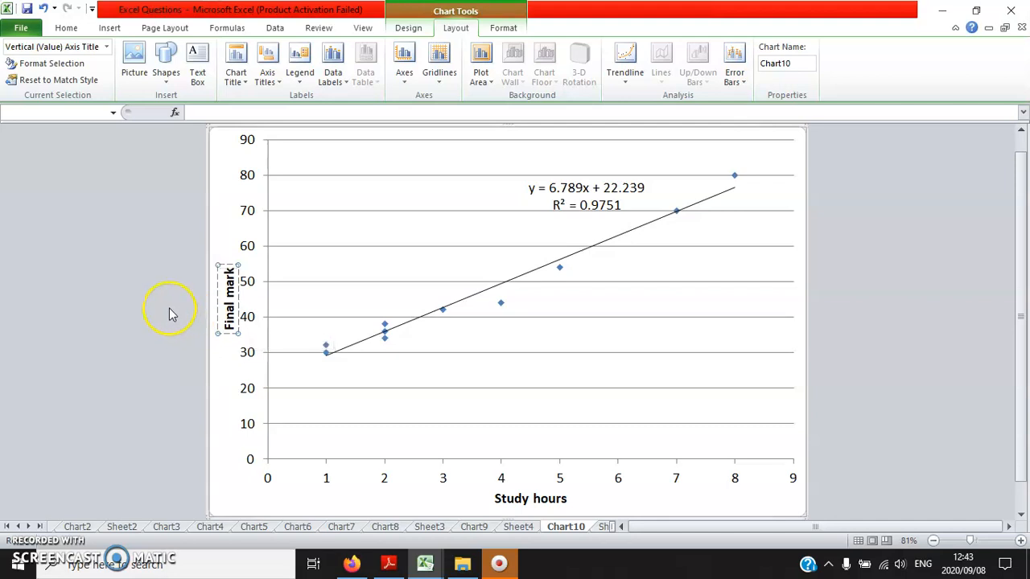
key("BackSpace")
left_click(169, 311)
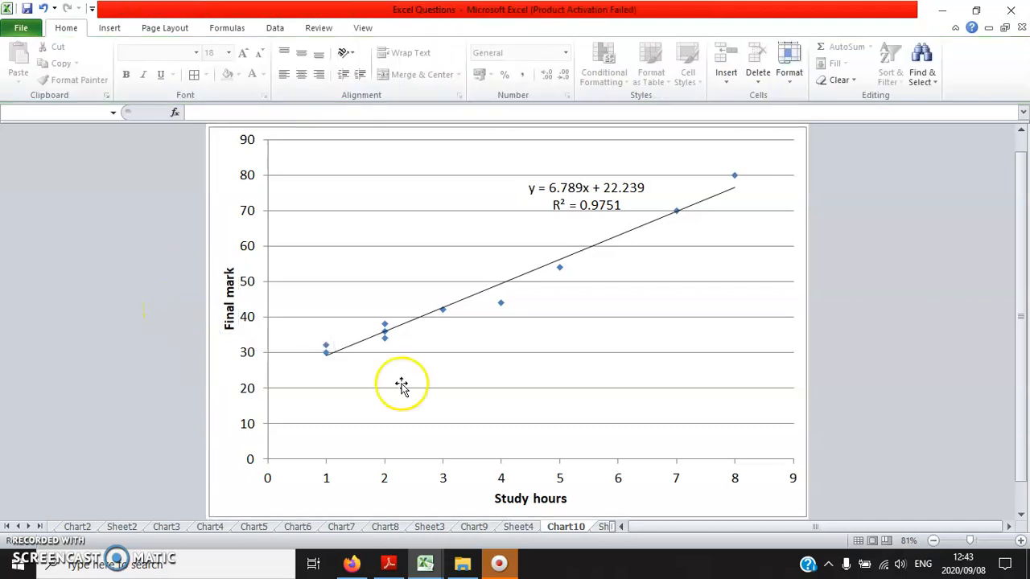
- Switch to Excel.pdf in Adobe Reader and read Question 7 and the supply and demand table on page 33
left_click(389, 565)
scroll(59, 286, "down", 1)
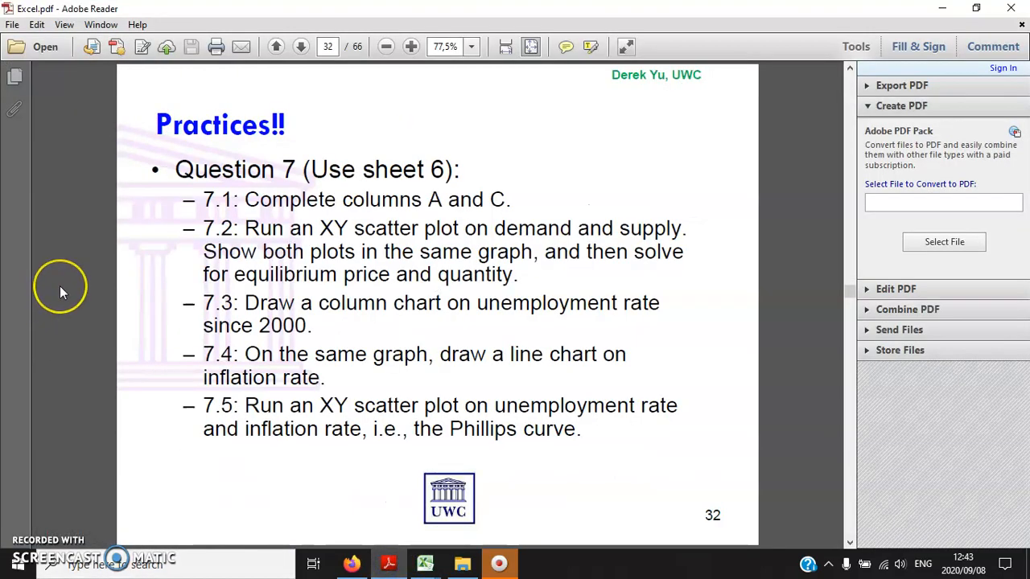
scroll(74, 283, "down", 1)
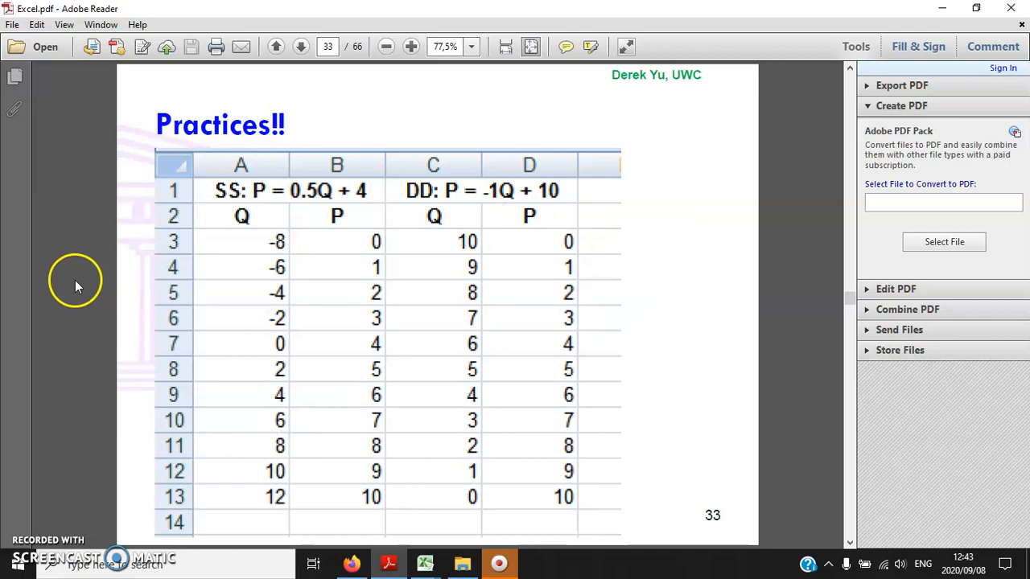
- Switch back to the Excel workbook and open Sheet6
mouse_move(425, 563)
left_click(387, 500)
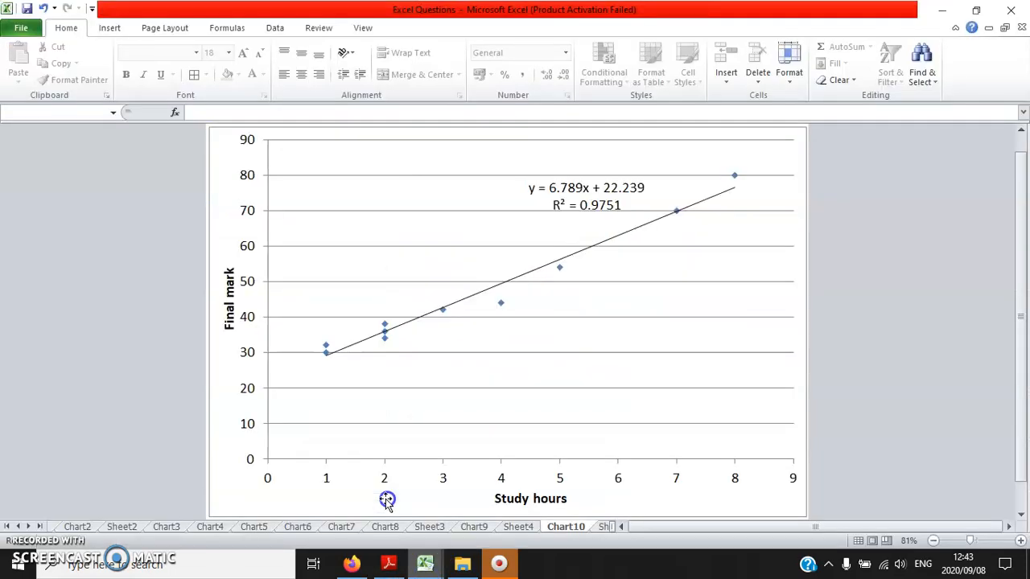
left_click(28, 526)
left_click(28, 526)
left_click(28, 526)
left_click(28, 526)
left_click(480, 528)
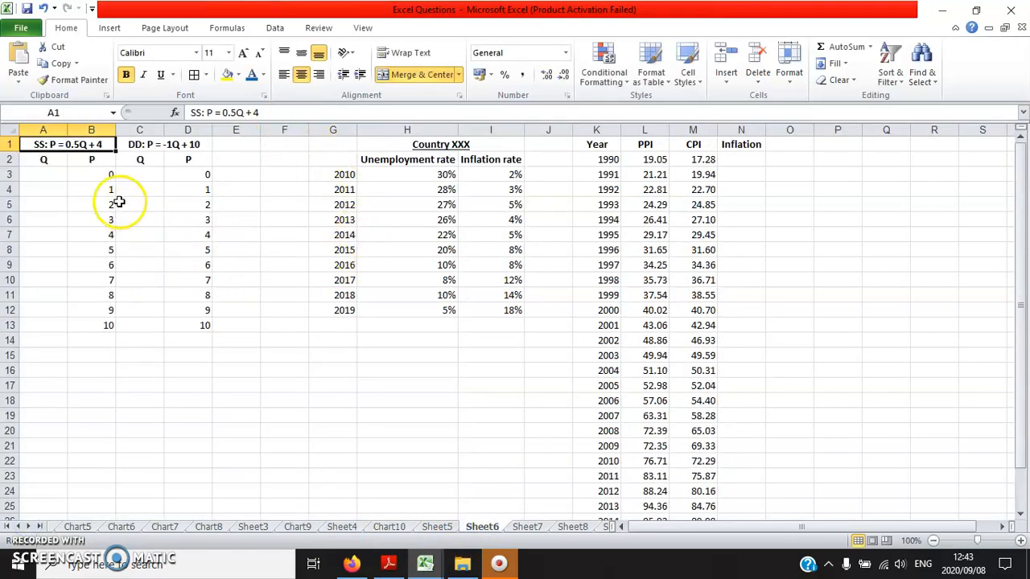
- Examine the supply and demand equations in row 1 and their price values in B3:B13 and D3:D13
left_click(45, 173)
left_click(63, 146)
left_click(137, 149)
left_click_drag(91, 175, 94, 332)
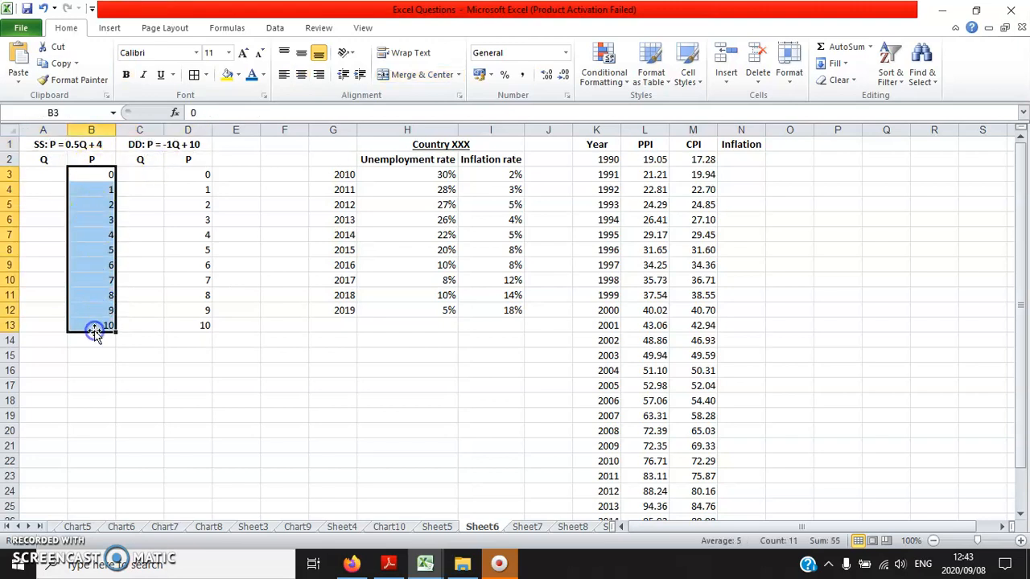
left_click_drag(191, 176, 205, 325)
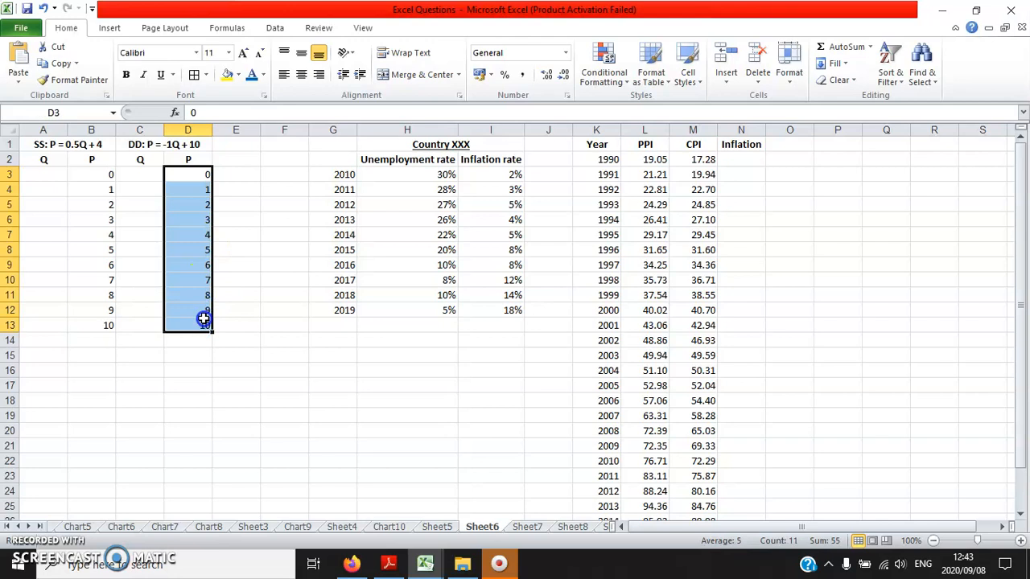
- Calculate the supply quantities by entering =(B3-4)/0.5 in A3 and filling the formula down through A13
left_click(44, 172)
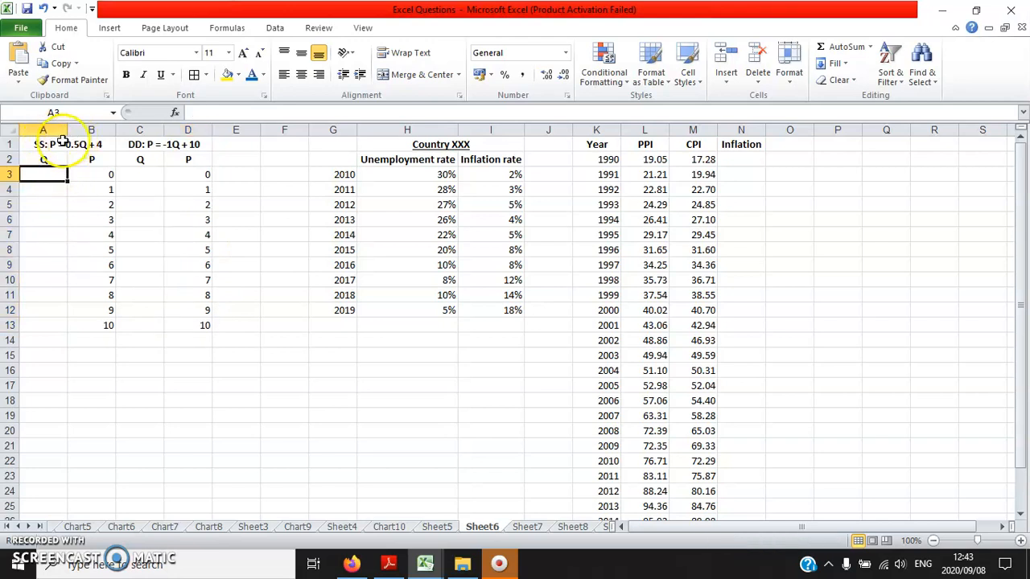
type("=(")
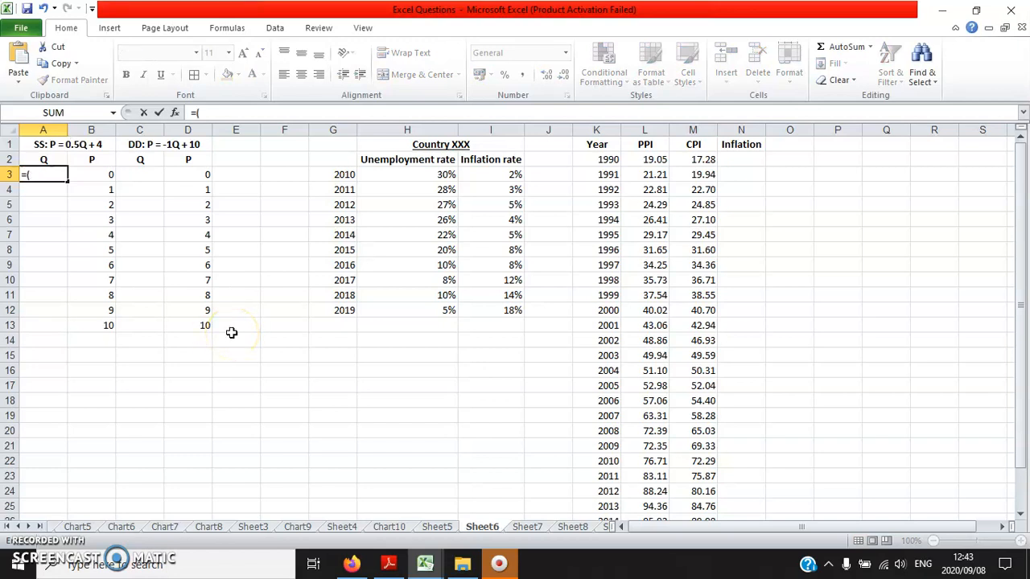
left_click(92, 174)
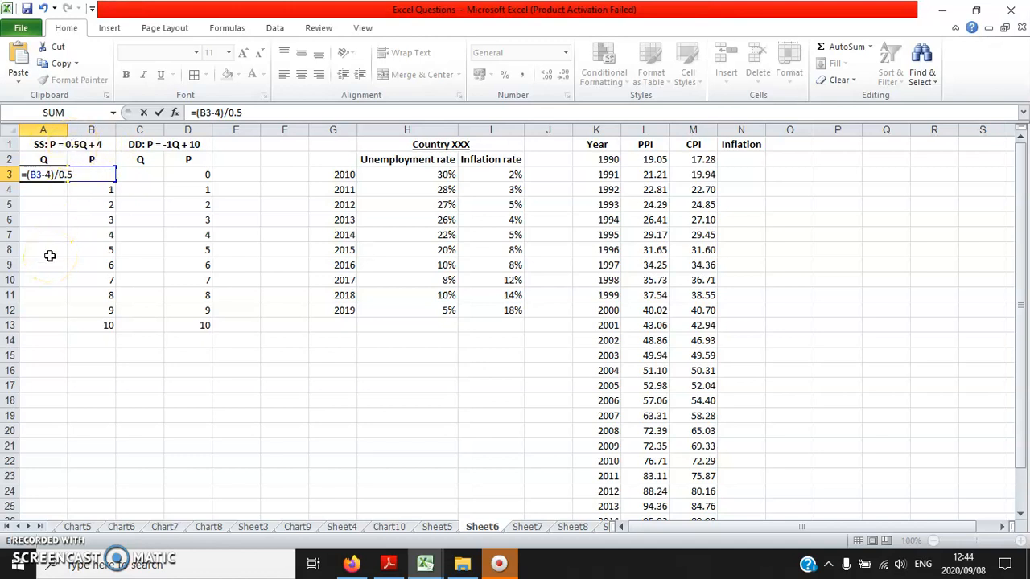
key("Return")
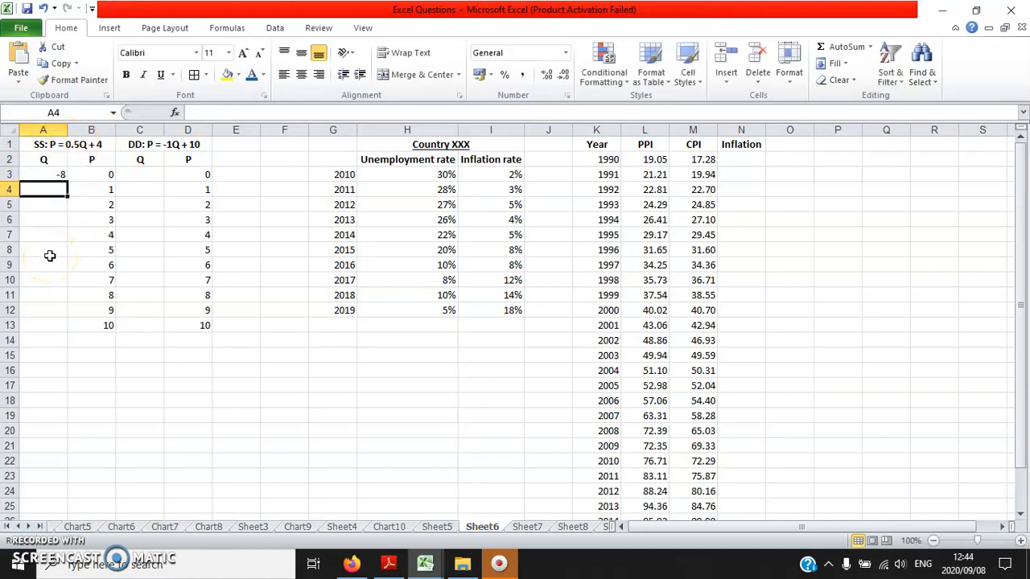
left_click(62, 172)
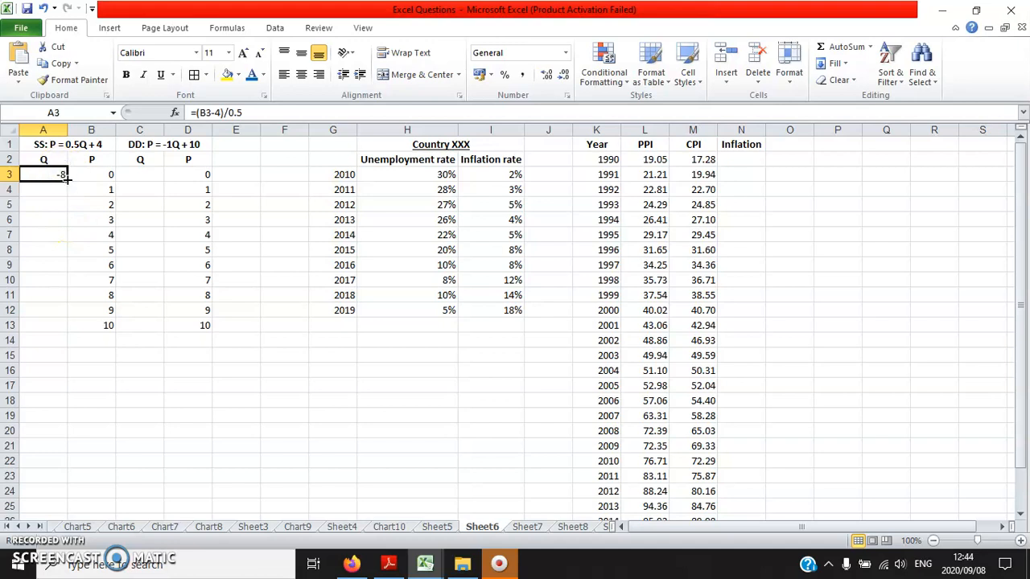
double_click(68, 179)
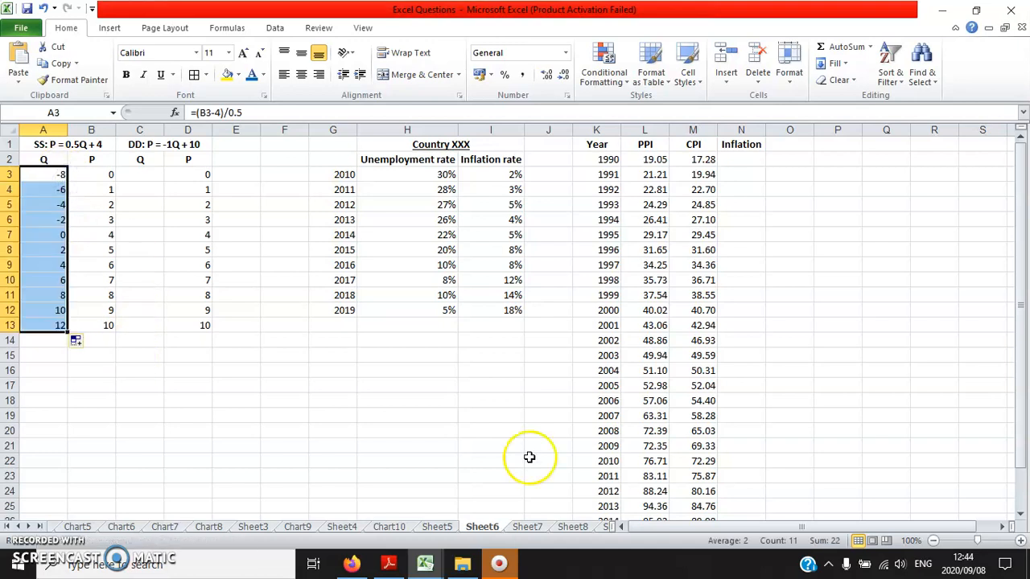
- Check the supply quantities in A3:A13 on Sheet6 of the Excel Answers workbook and return to Excel Questions
left_click(424, 563)
left_click(462, 512)
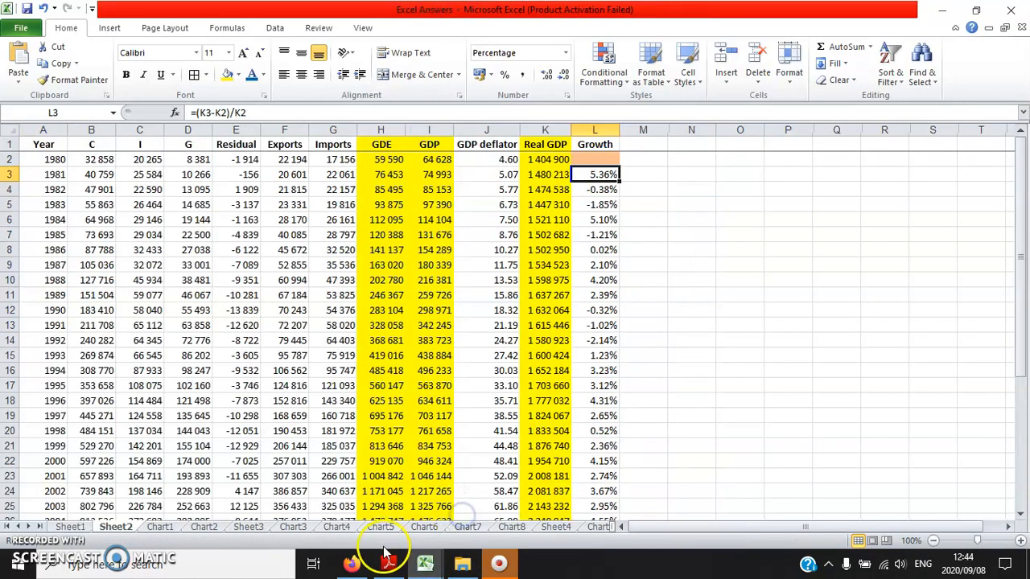
left_click(37, 529)
left_click(37, 528)
left_click(37, 529)
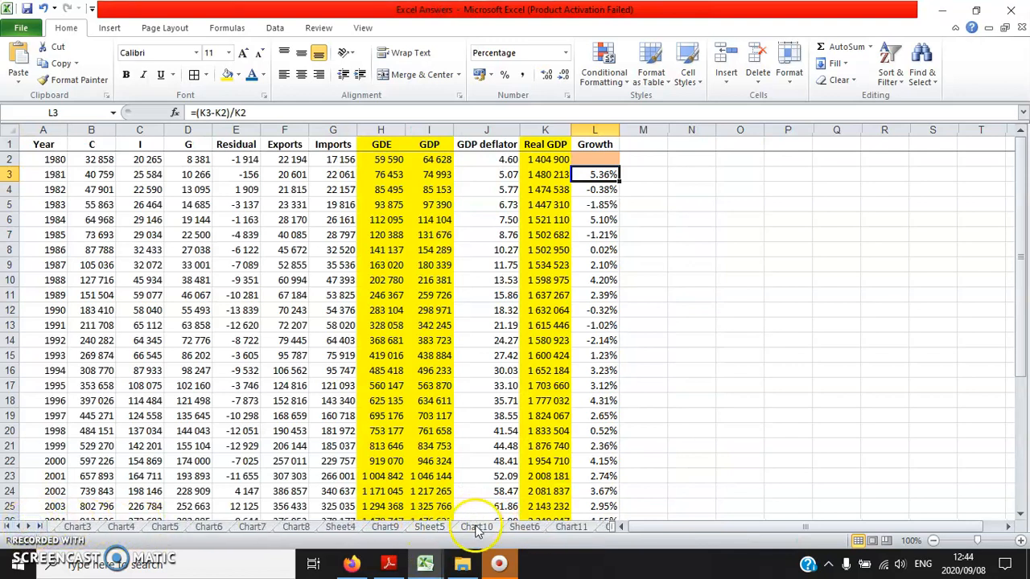
left_click(476, 527)
left_click(526, 528)
left_click_drag(61, 174, 57, 325)
mouse_move(426, 567)
left_click(361, 517)
- Calculate the demand quantities by entering =10-D3 in C3 and filling the formula down through C13
left_click(142, 173)
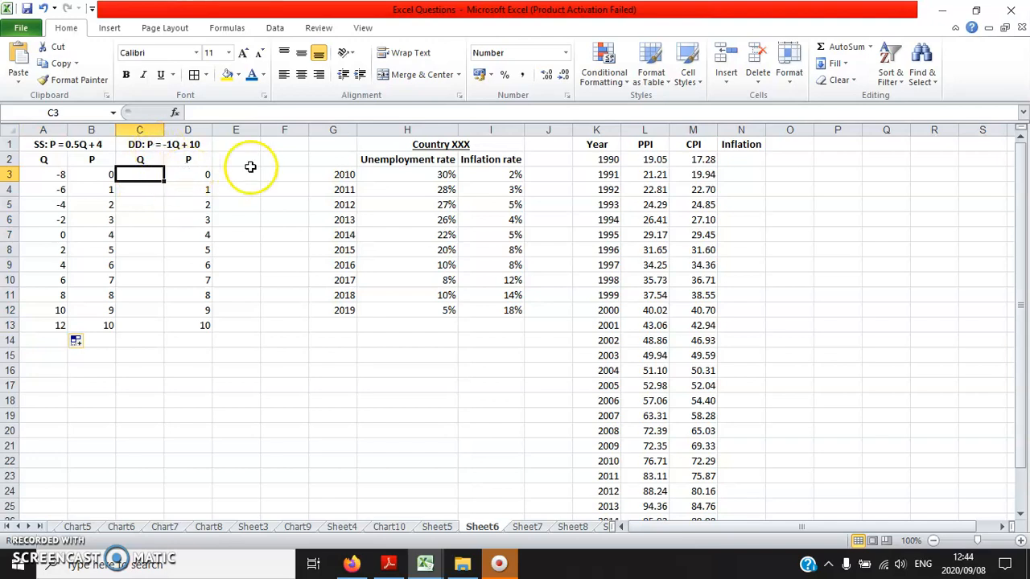
type("=")
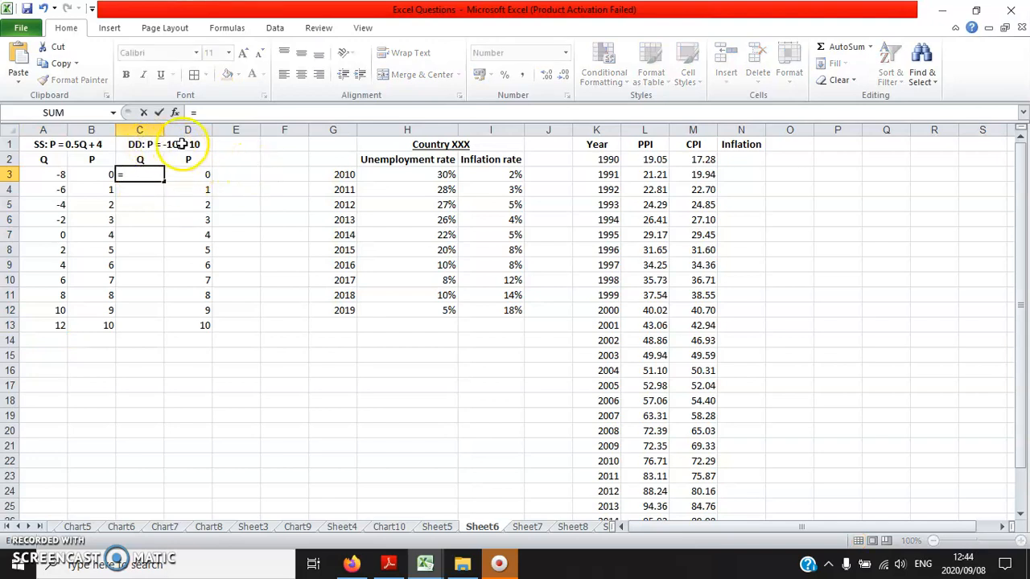
type("10-")
left_click(208, 172)
key("Return")
left_click(156, 176)
double_click(161, 181)
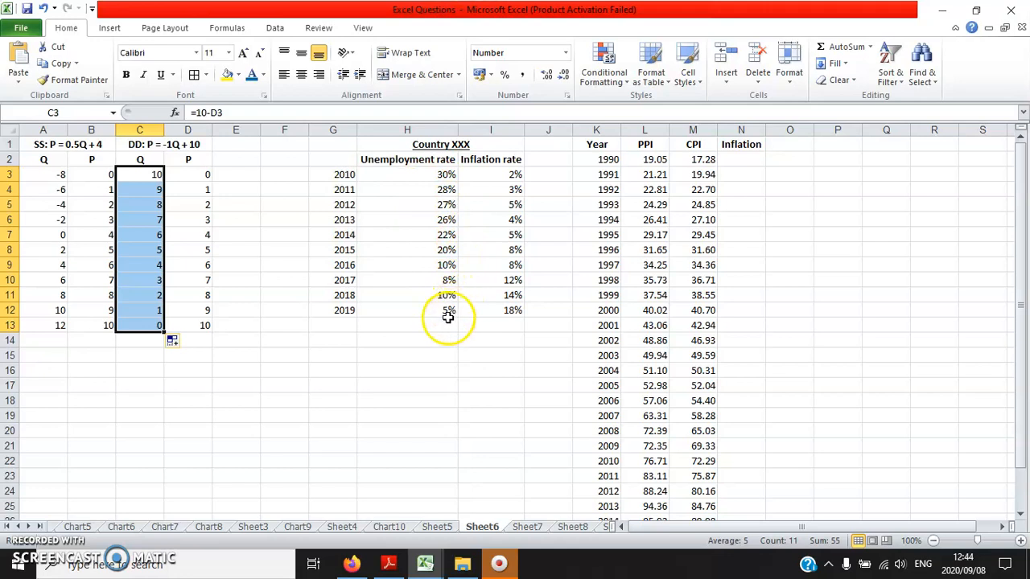
- Shade the empty 1990 Inflation cell N2 yellow
left_click(739, 163)
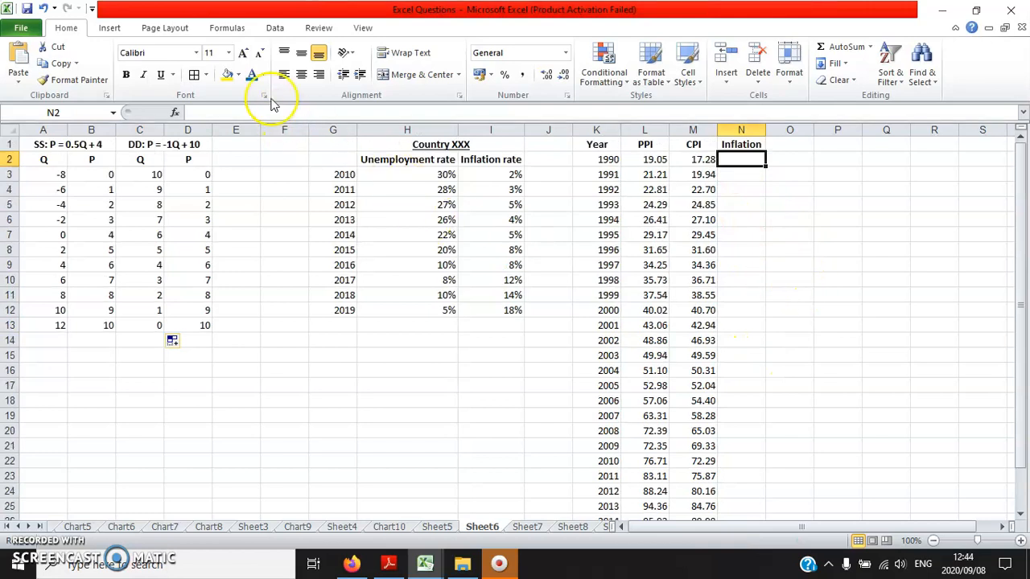
left_click(227, 74)
left_click(739, 175)
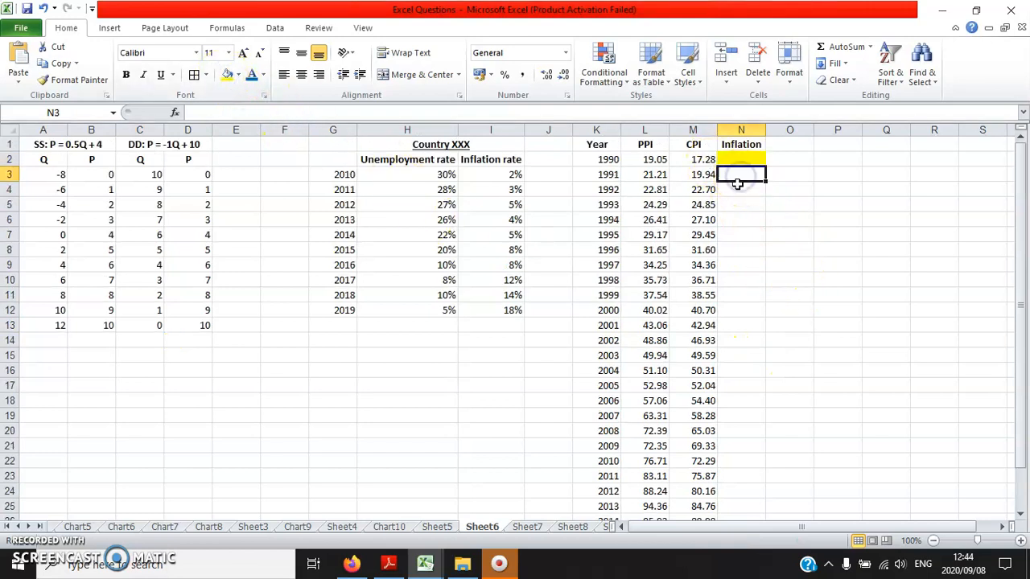
left_click(743, 176)
left_click(742, 160)
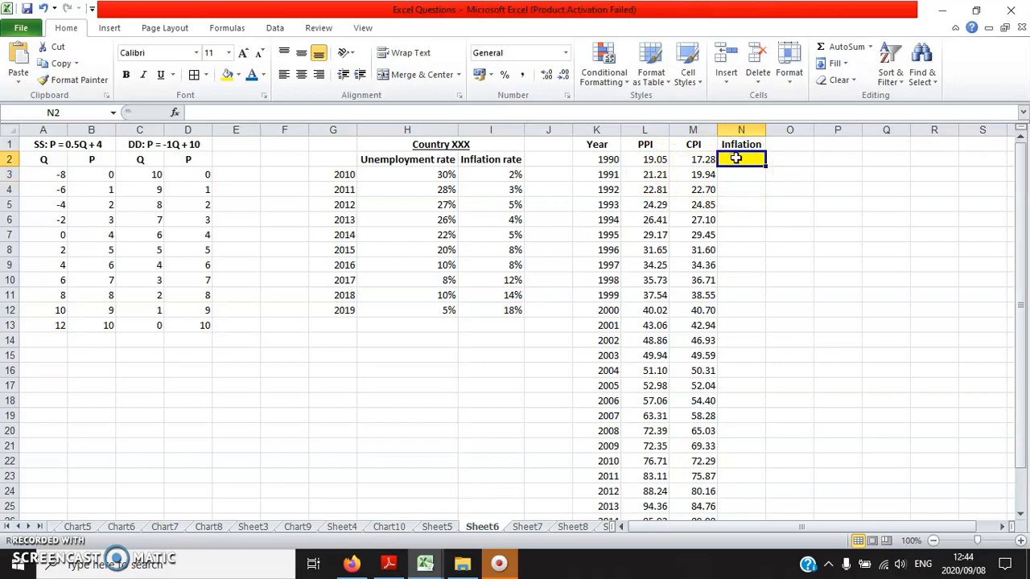
- Enter the 1991 inflation formula =(M3-M2)/M2 in N3, based on the CPI values
left_click(742, 177)
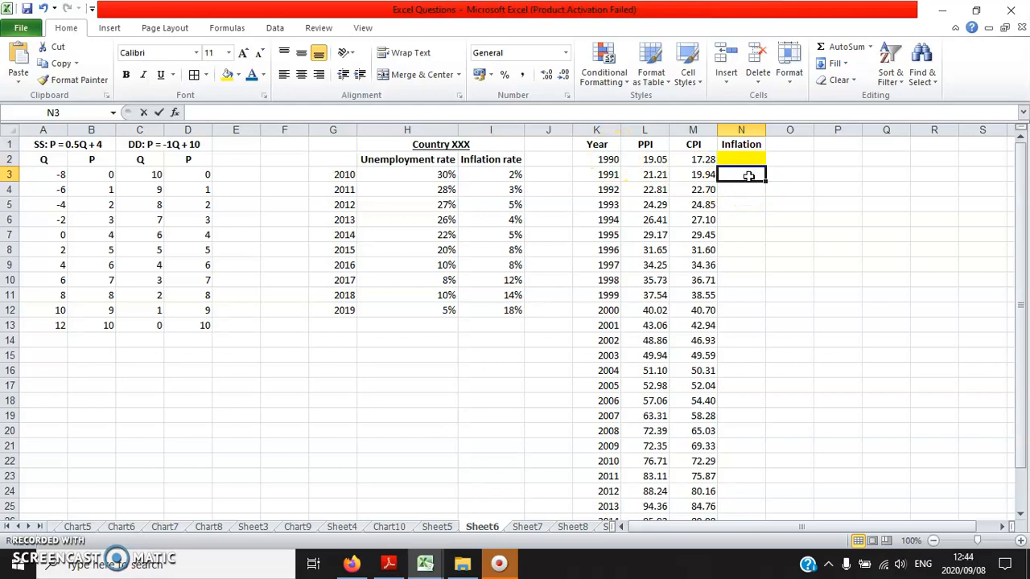
type("=(M3-")
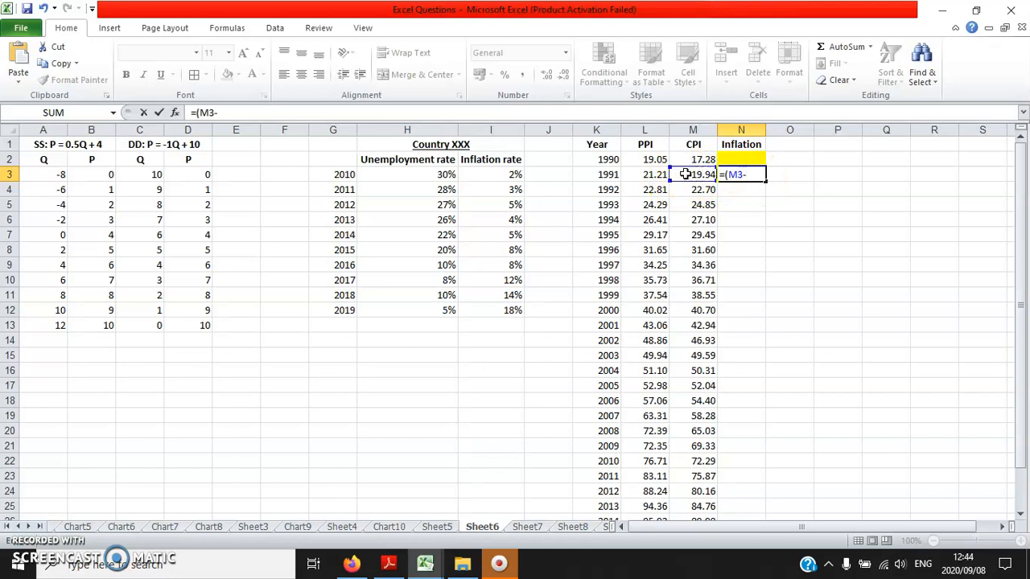
left_click(689, 159)
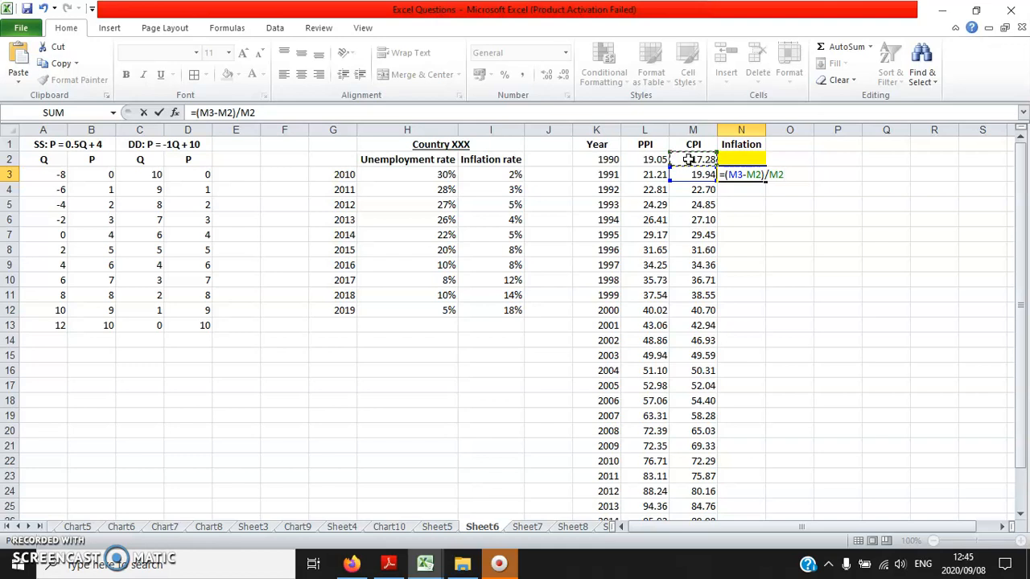
key("Return")
- Format N3 as a percentage with two decimals and fill its inflation formula down through N28
left_click(740, 174)
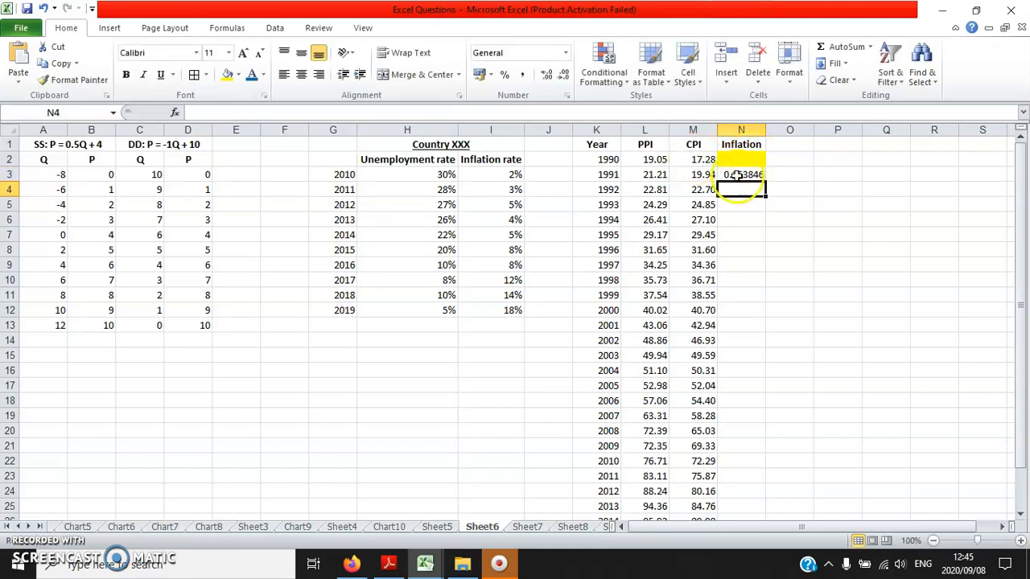
left_click(504, 75)
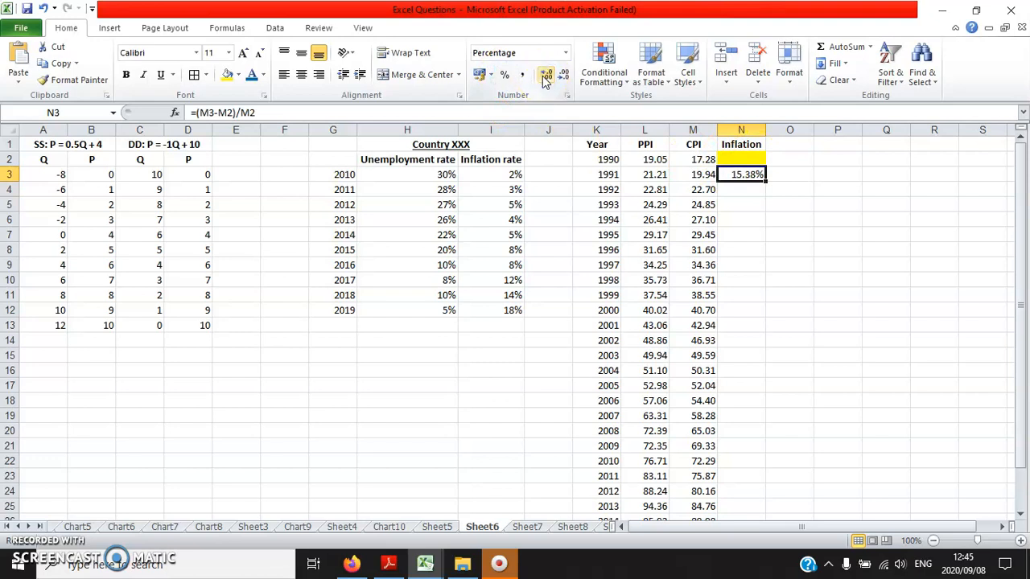
double_click(767, 181)
scroll(764, 333, "down", 5)
scroll(759, 346, "up", 5)
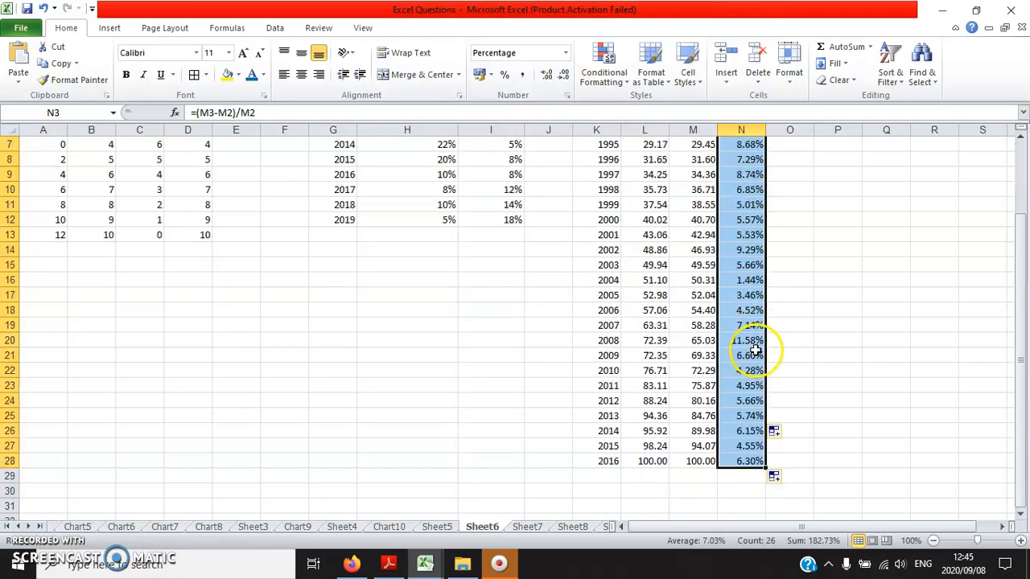
left_click(744, 282)
scroll(747, 363, "down", 4)
scroll(758, 329, "up", 4)
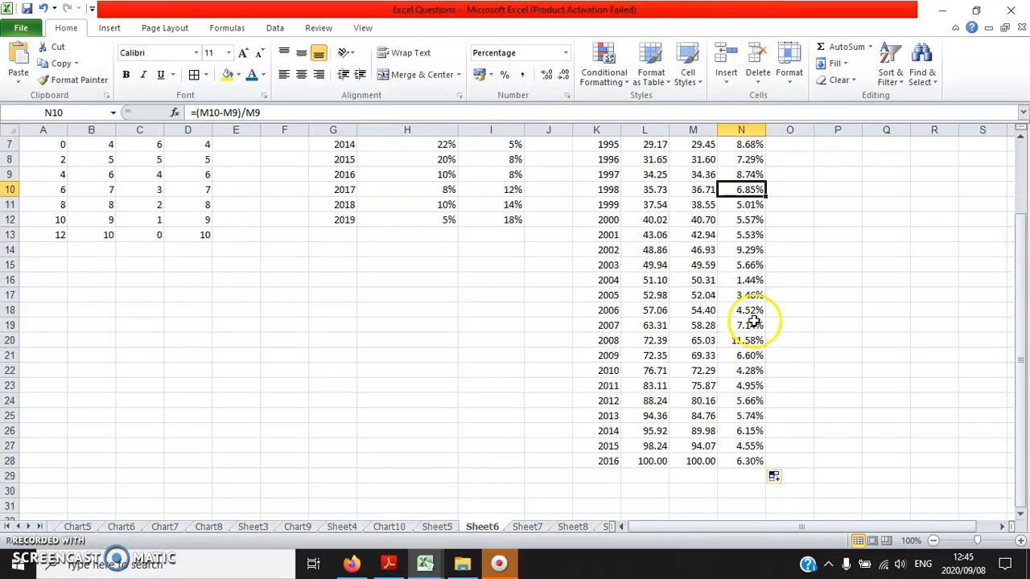
scroll(761, 317, "down", 4)
scroll(765, 357, "up", 4)
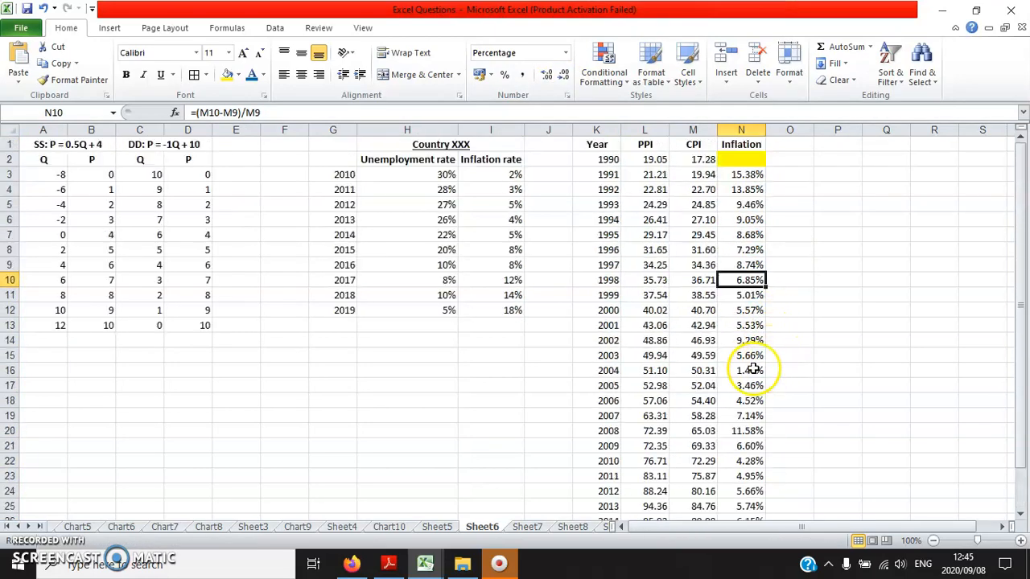
- Shade the 2000 to 2016 inflation rates in N12:N28 light blue
scroll(752, 363, "down", 1)
left_click_drag(742, 271, 735, 508)
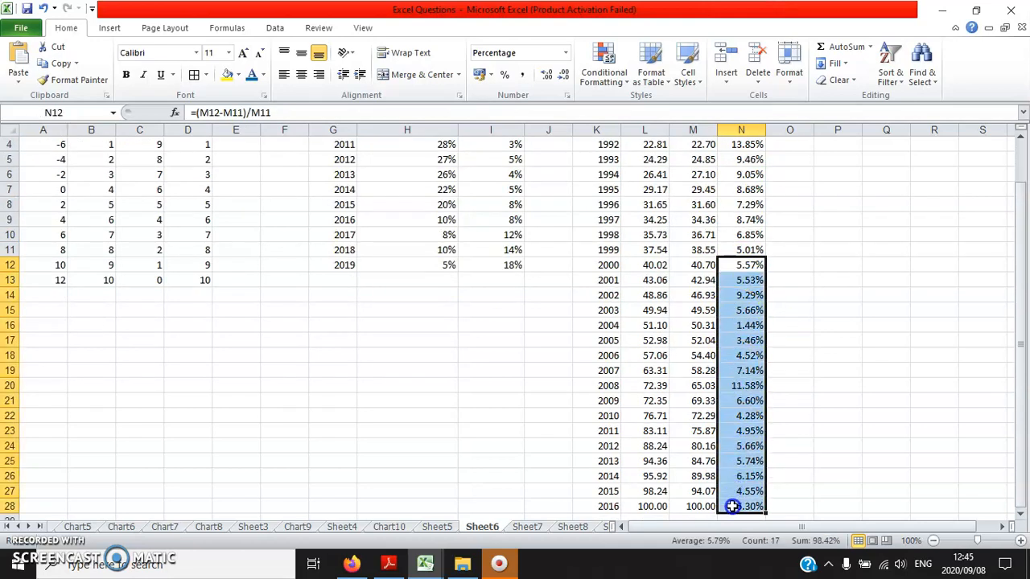
left_click(228, 75)
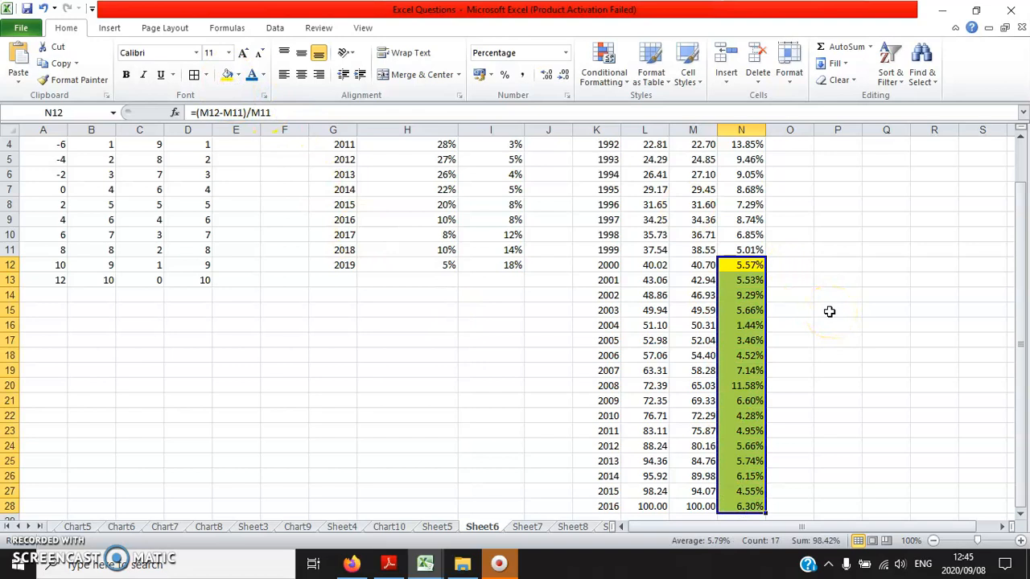
scroll(868, 302, "up", 1)
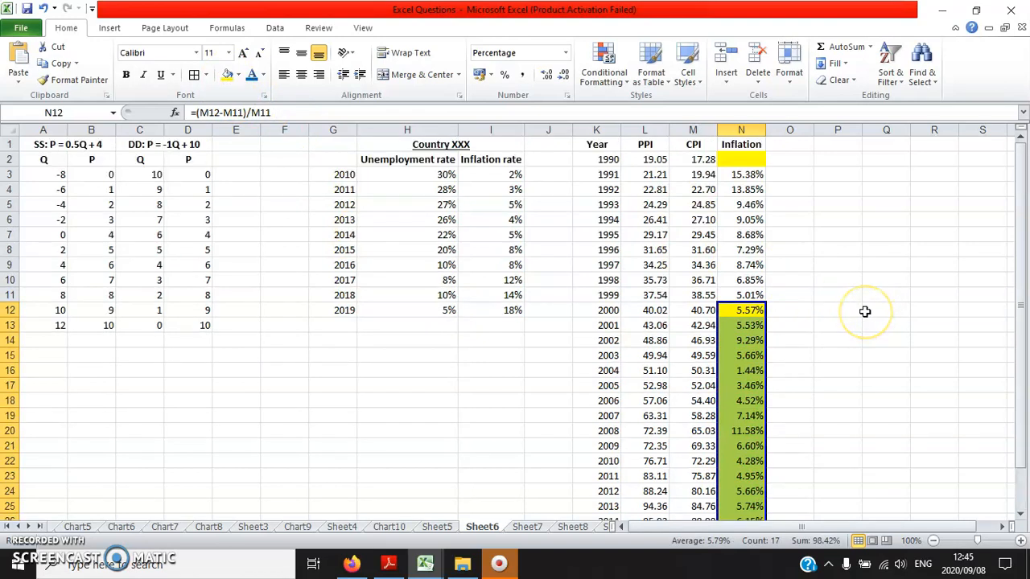
left_click(232, 76)
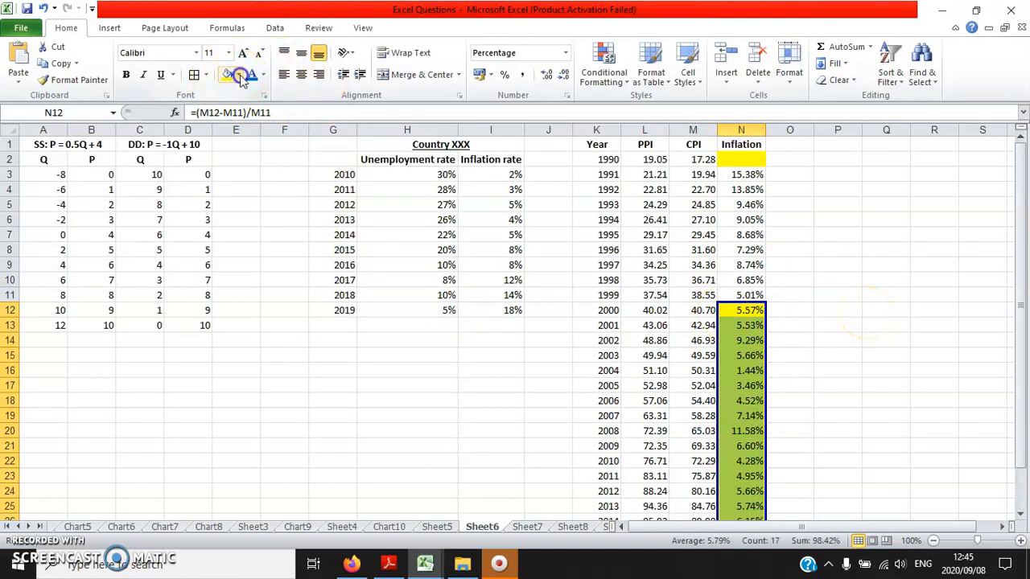
left_click(240, 78)
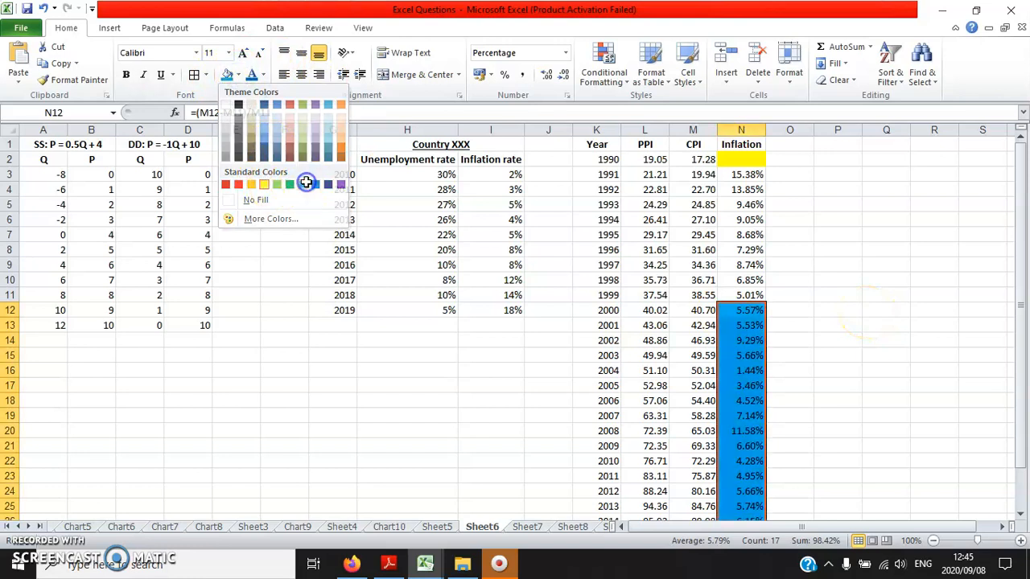
left_click(306, 183)
- Examine the shaded inflation rates from 2000 onwards, including the 2002 and 2004 values
scroll(889, 305, "down", 1)
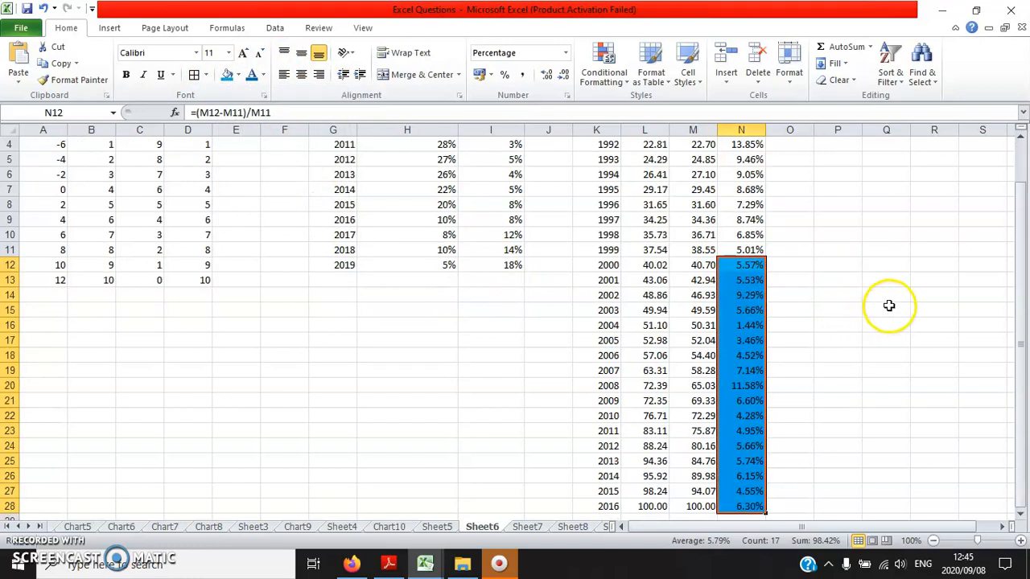
left_click(759, 294)
left_click_drag(743, 265, 583, 280)
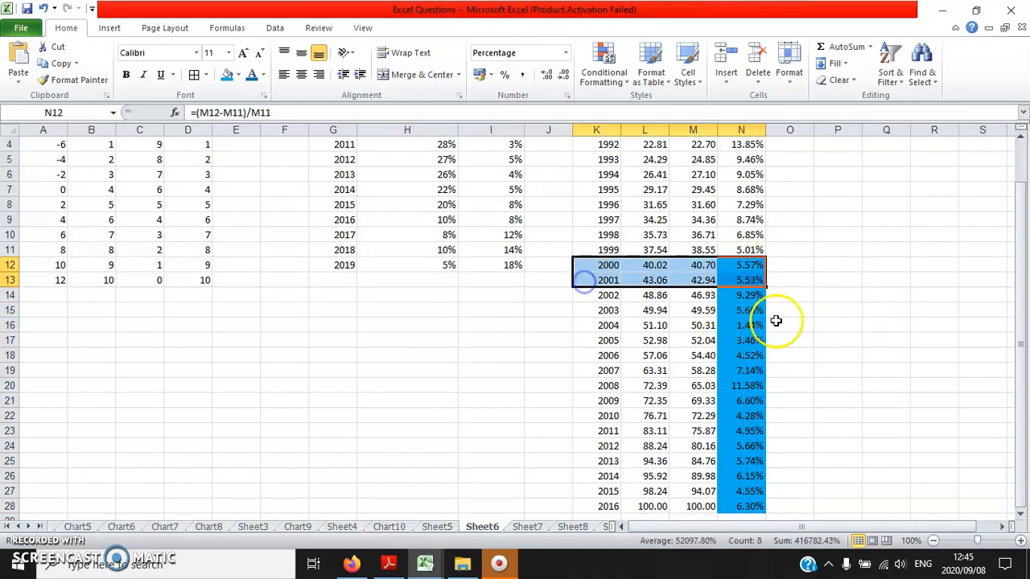
left_click(747, 296)
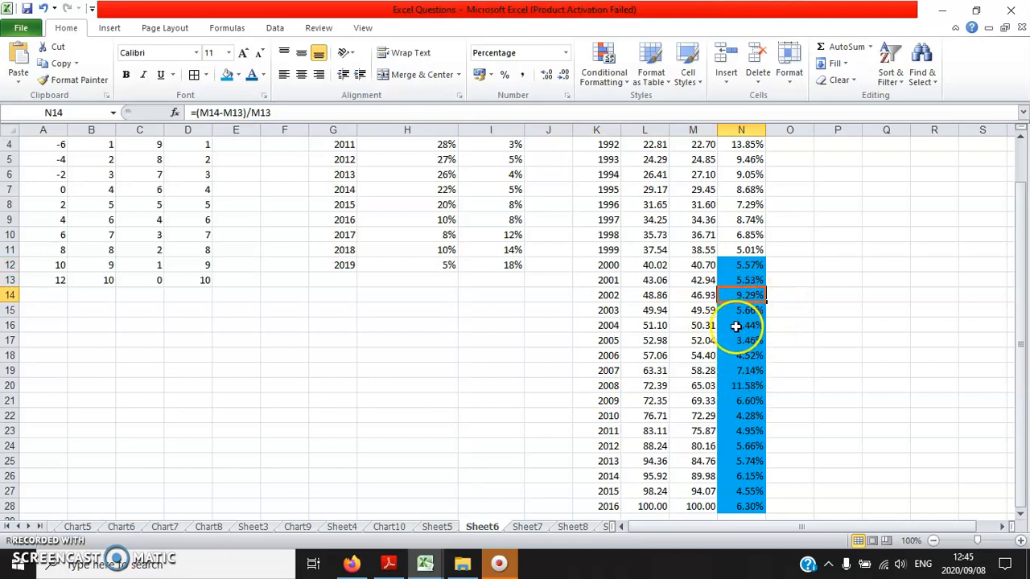
left_click(724, 325)
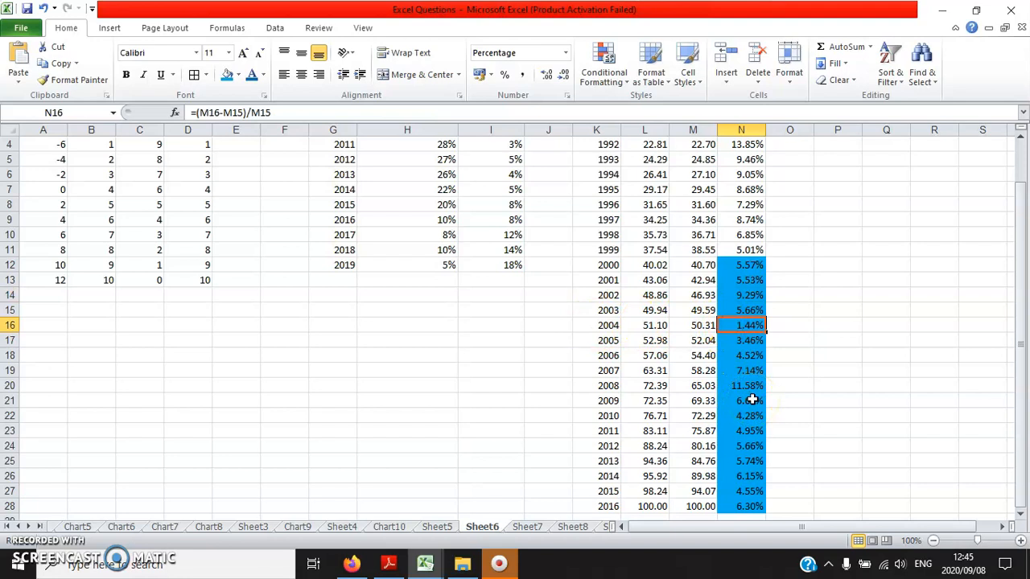
scroll(752, 399, "up", 1)
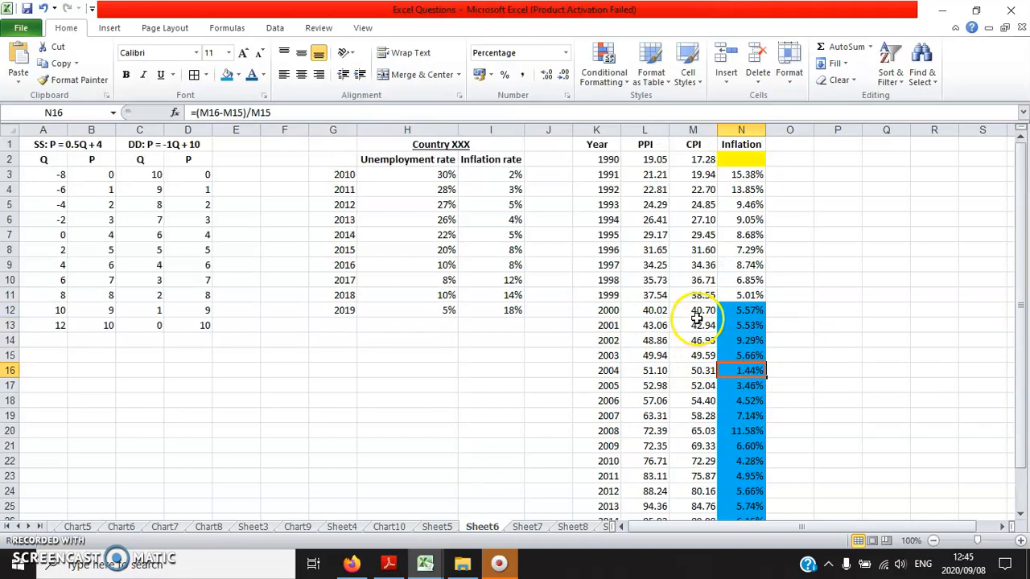
- Switch to Excel.pdf in Adobe Reader and view the supply and demand chart on page 34
left_click(43, 141)
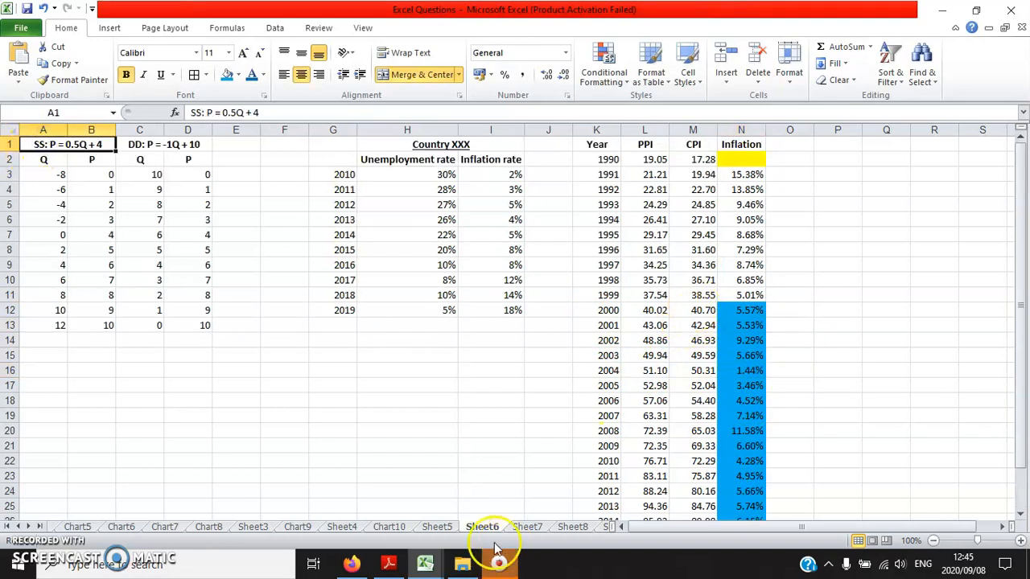
left_click(388, 563)
scroll(208, 338, "down", 1)
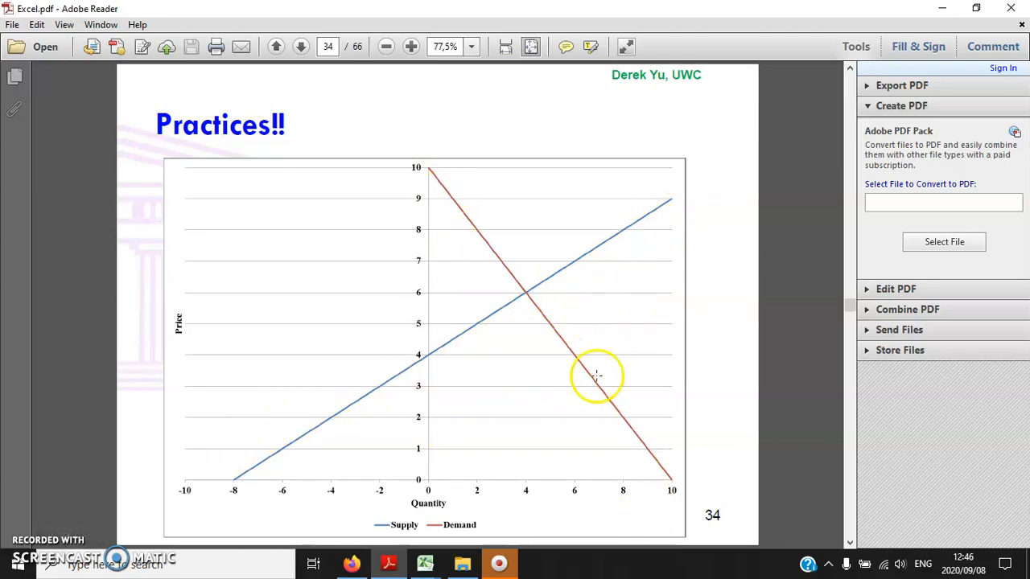
mouse_move(426, 568)
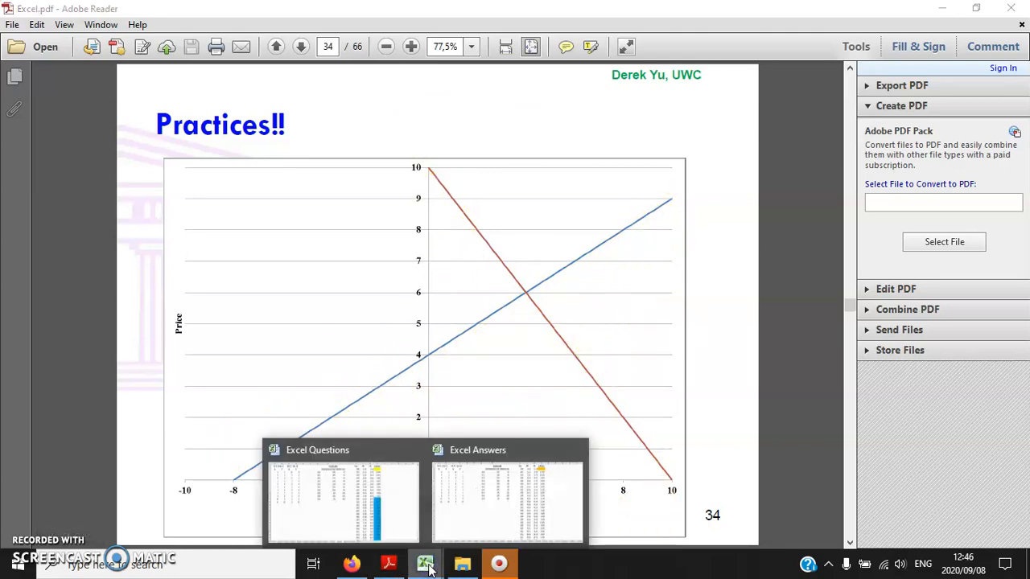
- Switch to the Excel Questions workbook and insert a Scatter with Smooth Lines chart from the supply data in A3:B13
left_click(390, 492)
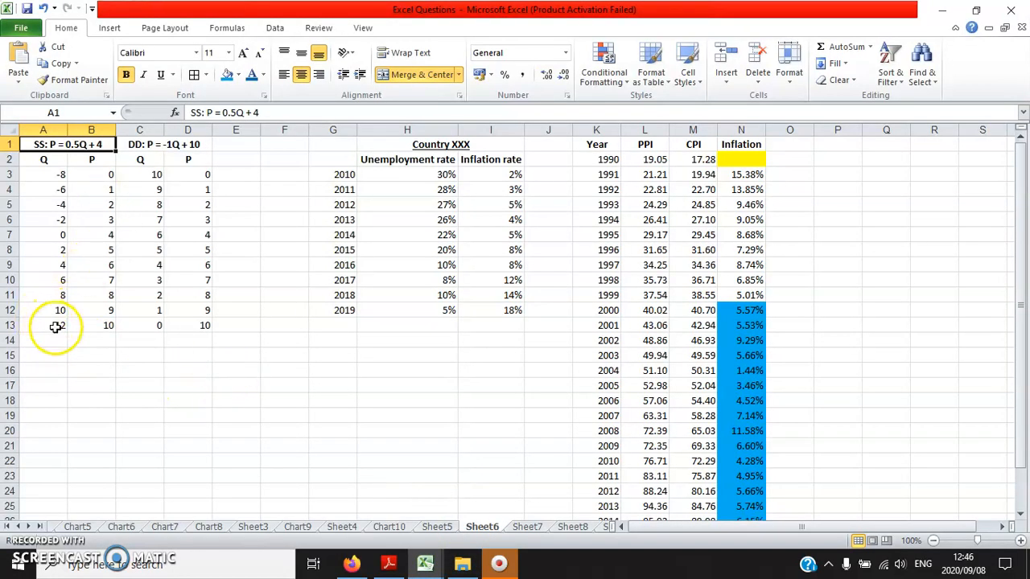
left_click_drag(38, 318, 90, 179)
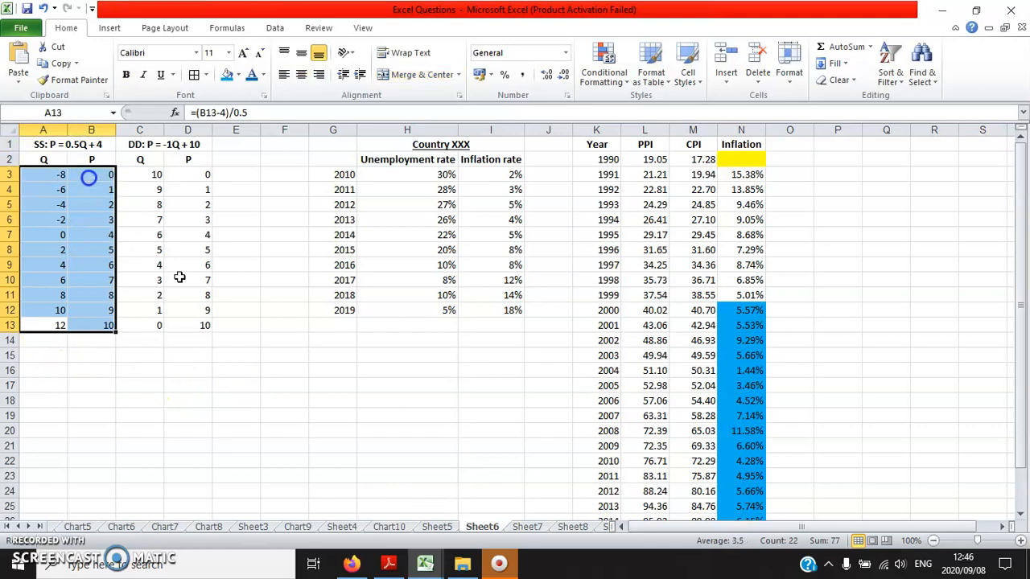
left_click(109, 28)
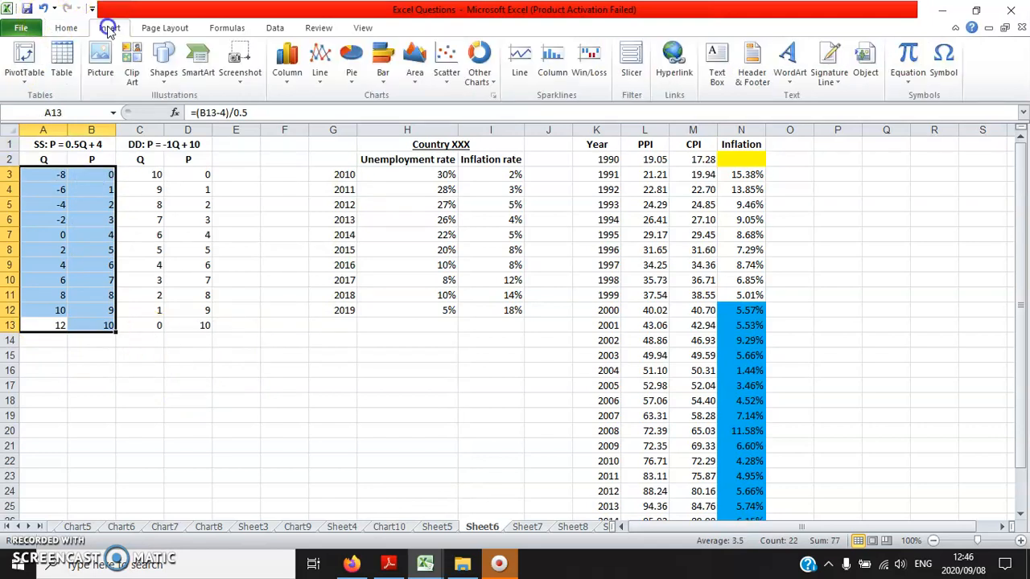
left_click(447, 71)
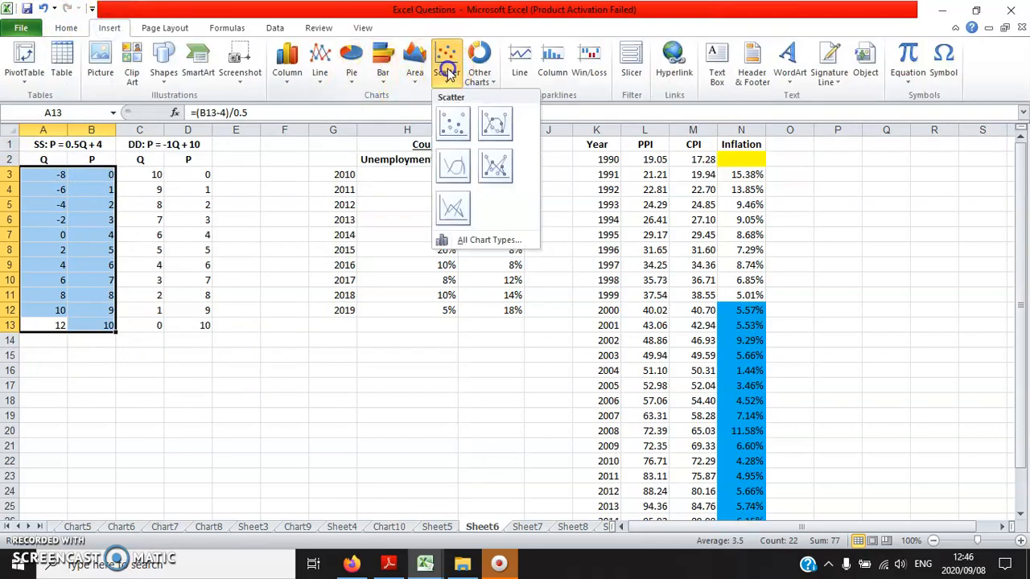
left_click(455, 168)
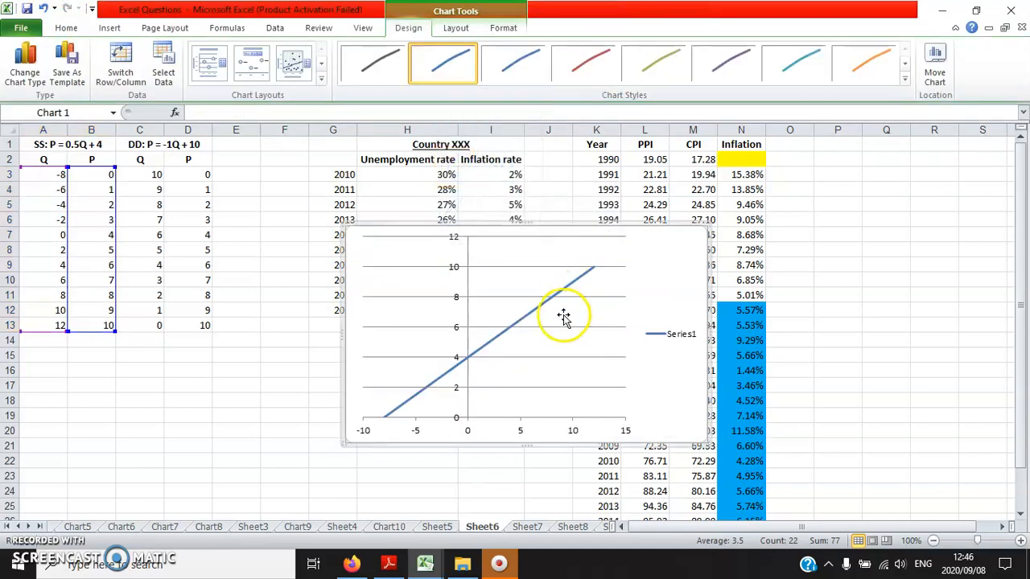
- Name the chart's existing data series Supply
right_click(497, 315)
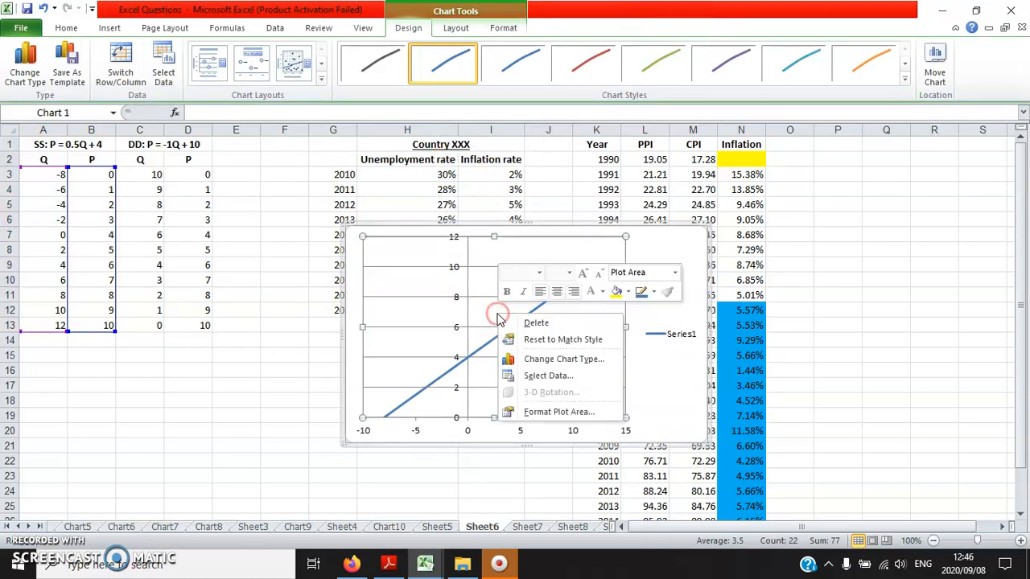
left_click(588, 375)
left_click_drag(706, 281, 724, 219)
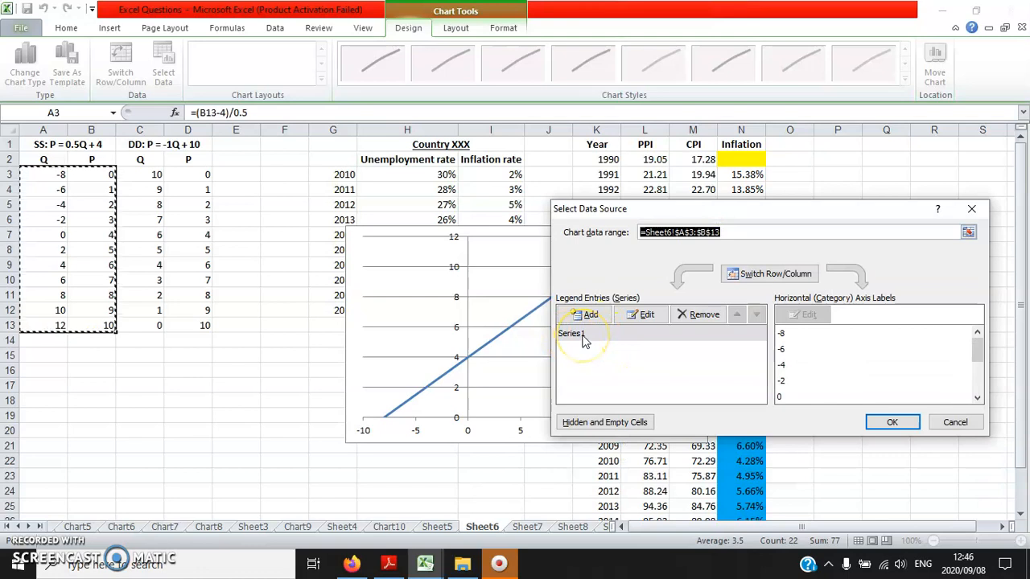
left_click(636, 315)
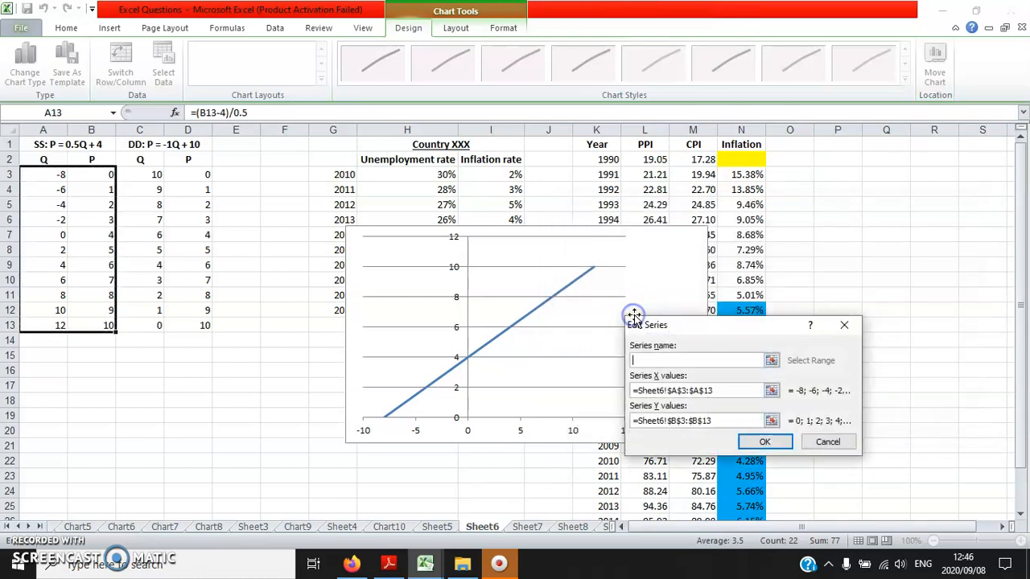
type("Supply")
left_click(764, 441)
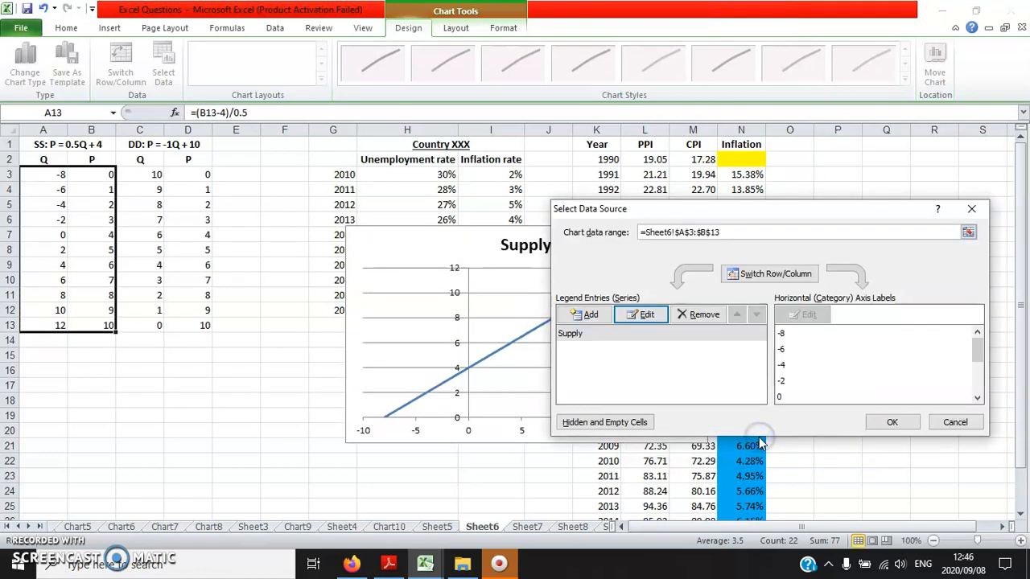
- Add a Demand series to the chart with X values from C3:C13 and Y values from D3:D13
left_click_drag(634, 207, 577, 167)
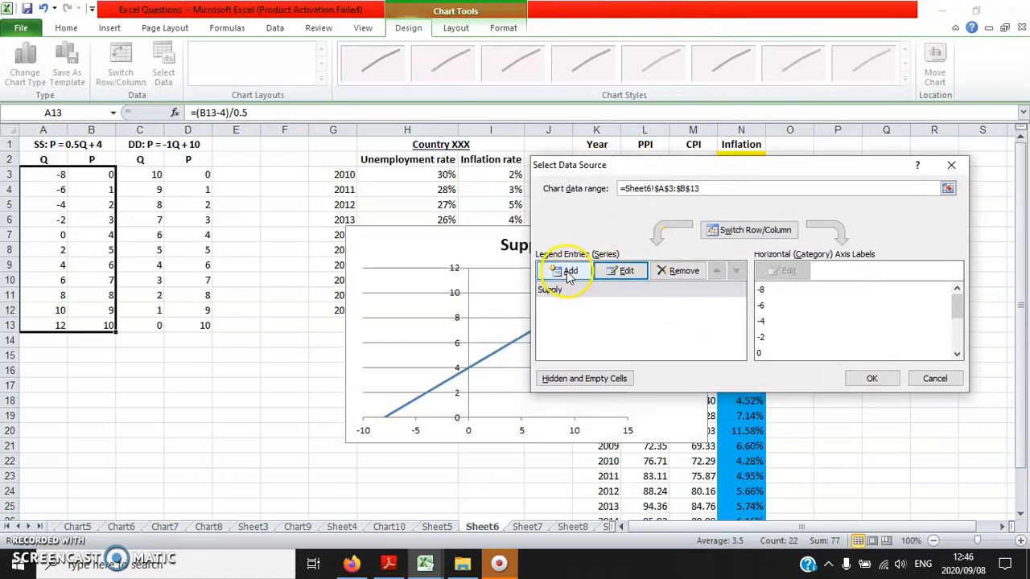
left_click(567, 274)
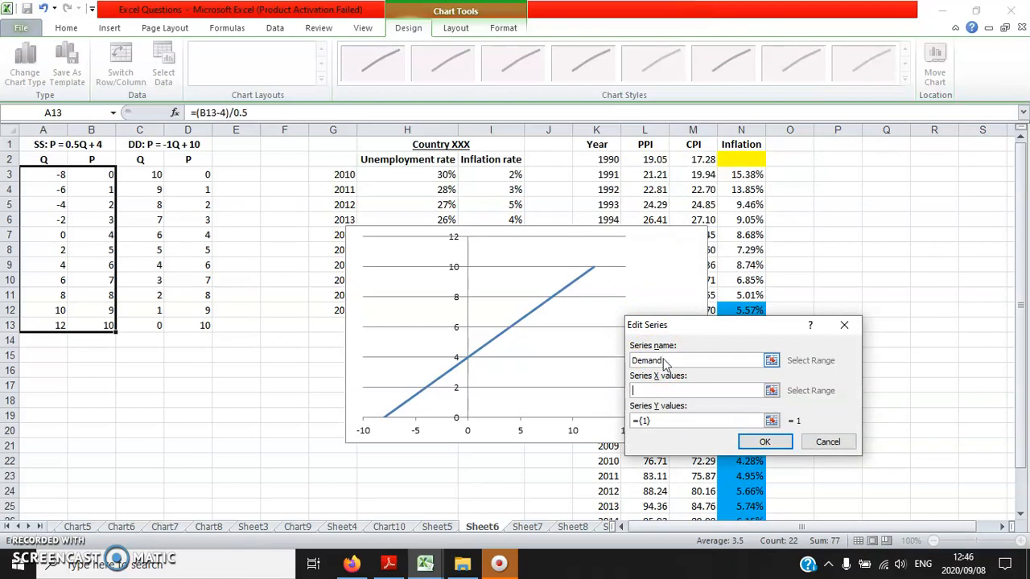
left_click(662, 389)
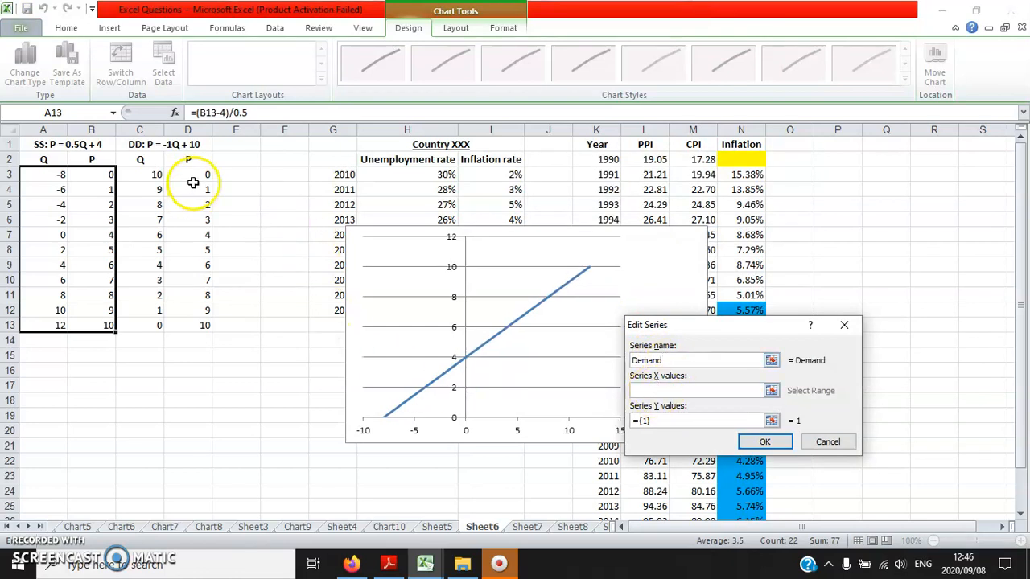
left_click_drag(144, 172, 153, 325)
left_click(664, 420)
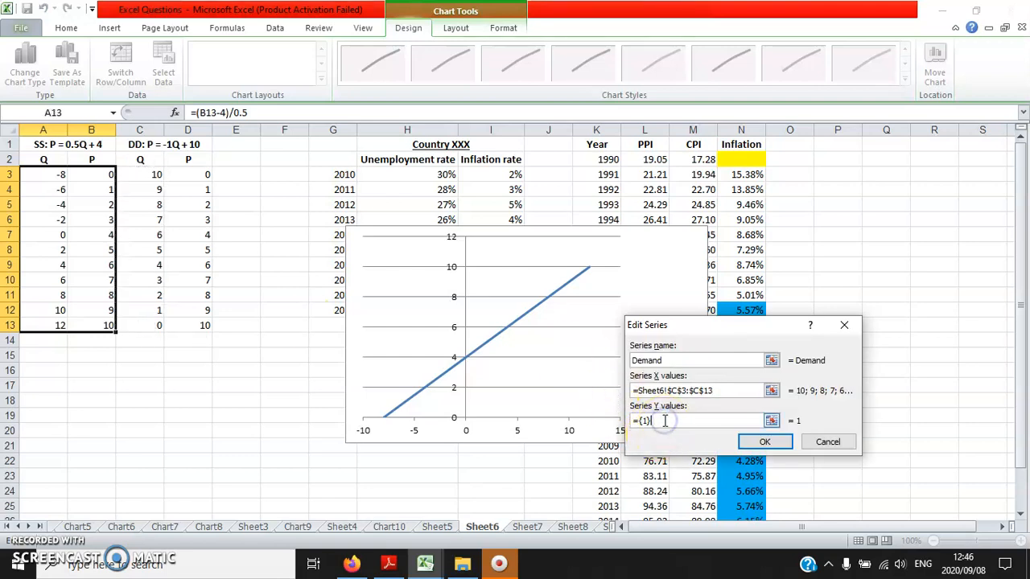
left_click_drag(187, 175, 189, 324)
left_click(760, 441)
left_click(873, 381)
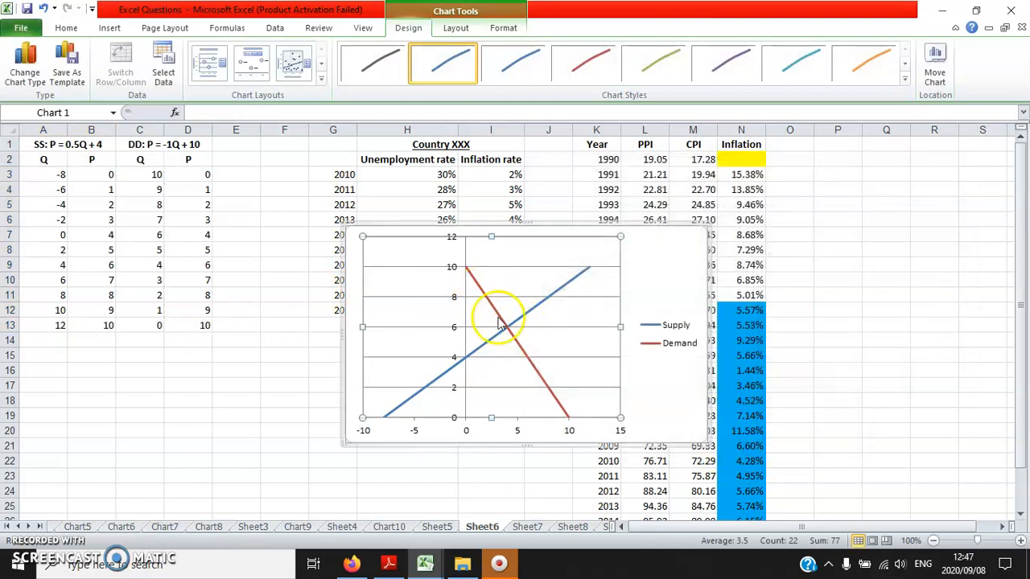
- Place the chart's legend at the bottom of the chart
right_click(655, 342)
left_click(700, 457)
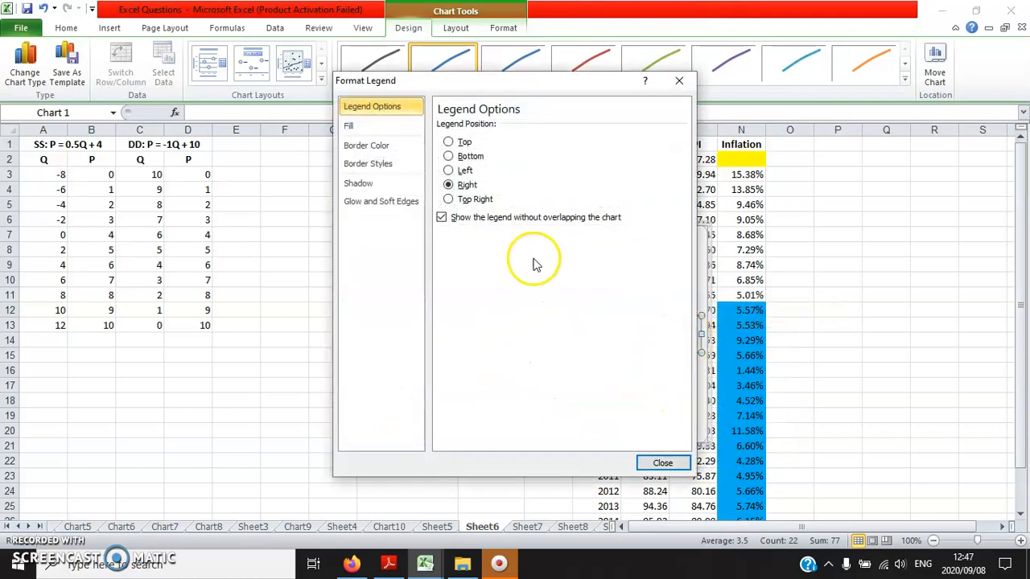
left_click(452, 158)
left_click(661, 463)
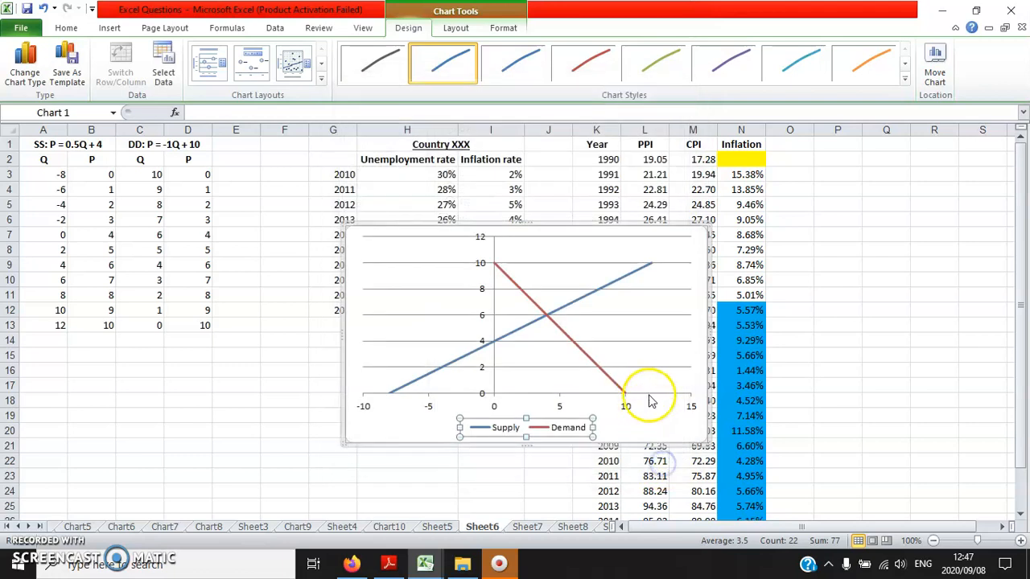
- Move the supply and demand chart to its own new chart sheet
right_click(650, 424)
left_click(681, 299)
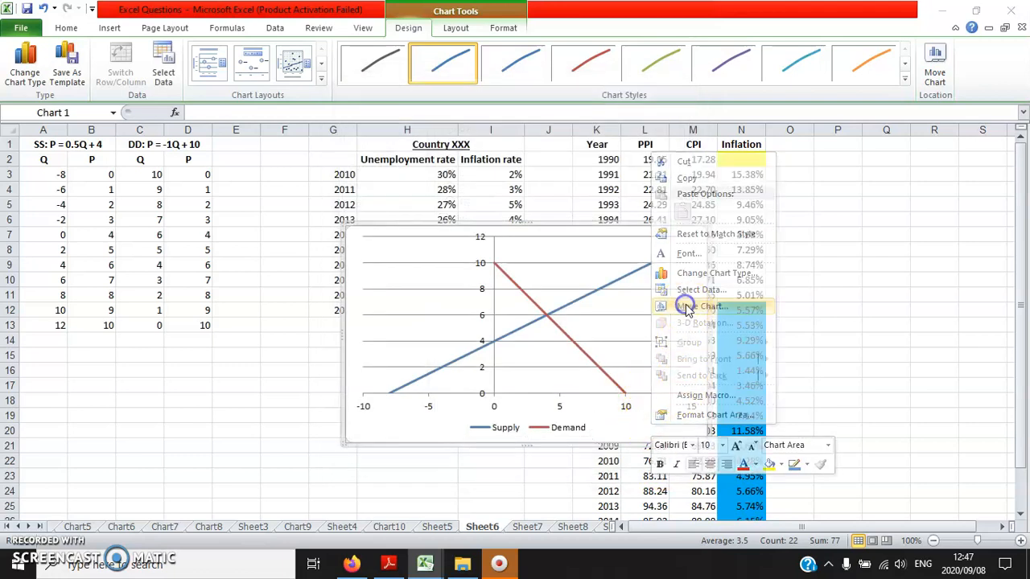
left_click(585, 280)
left_click(756, 351)
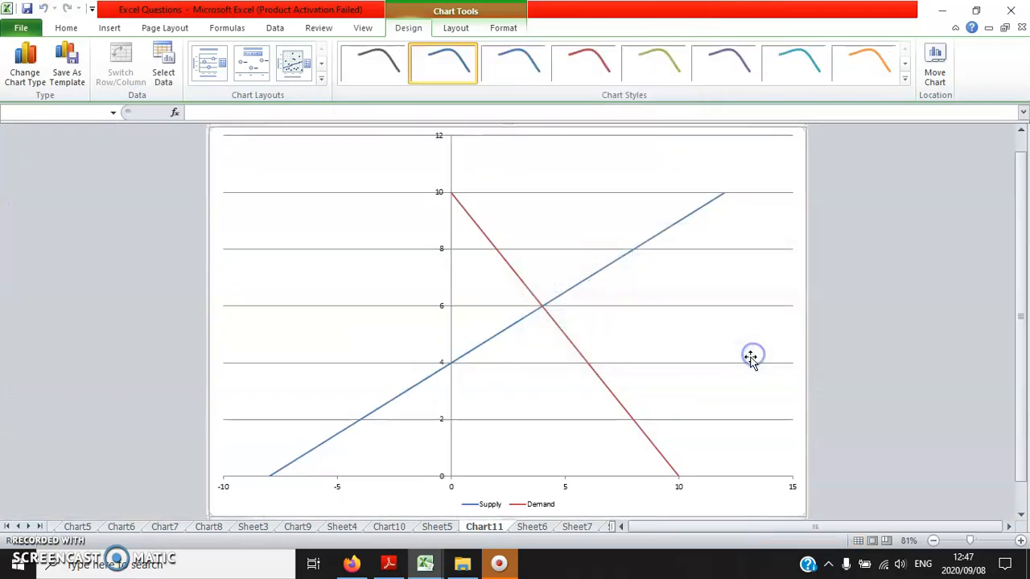
- Enlarge the font of all text in the supply and demand chart to 10.5
left_click(288, 170)
left_click(66, 28)
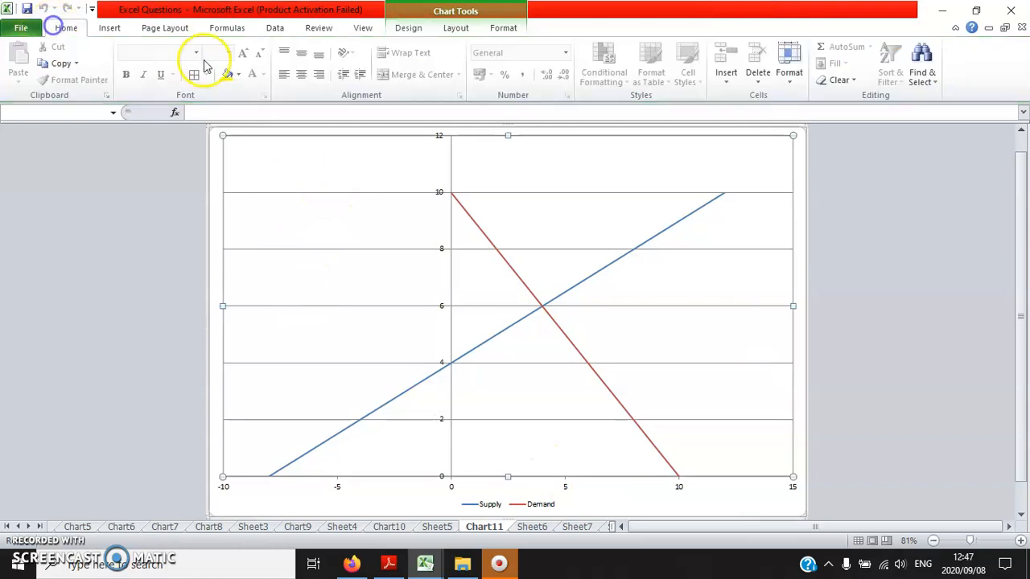
left_click(217, 164)
left_click(242, 54)
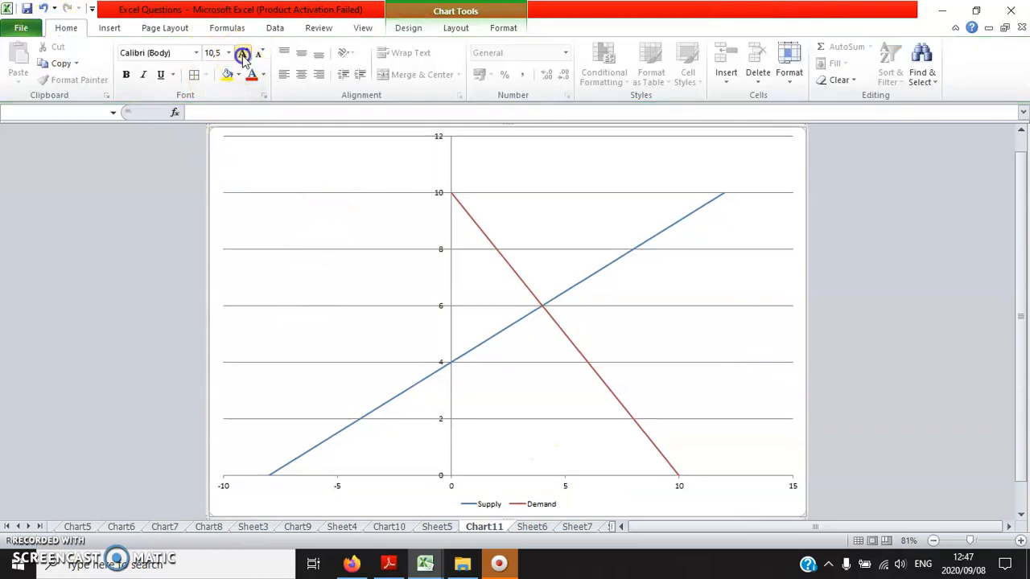